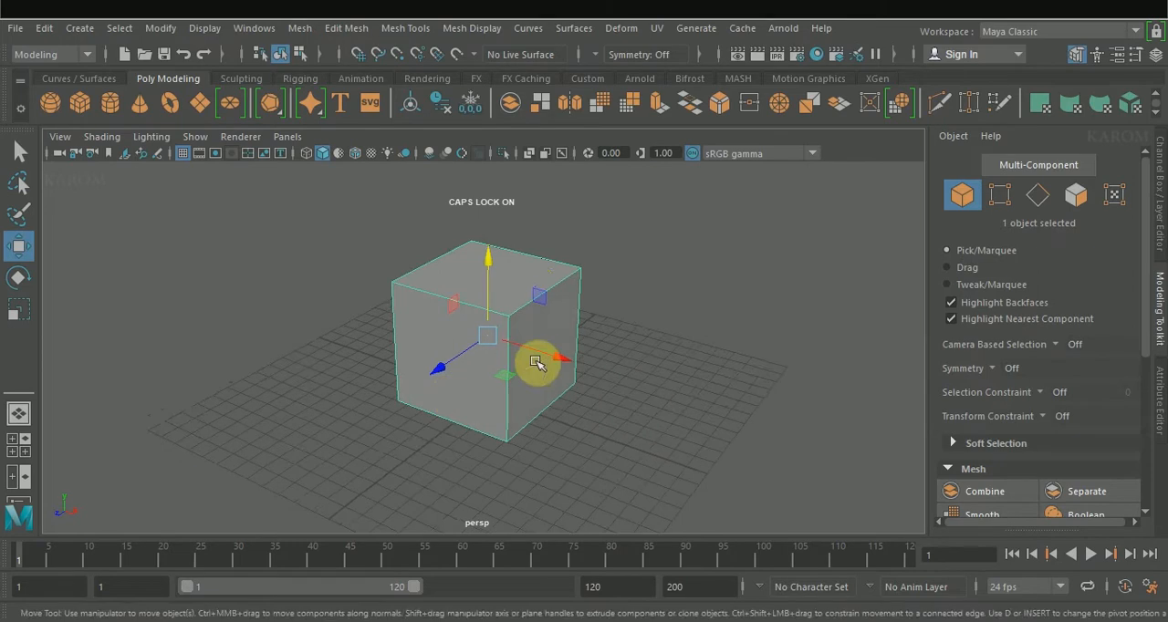
Step: Reshape the cube into a lower box that is stretched along its depth
{"action": "left_click_drag", "start_coordinate": [553, 356], "coordinate": [409, 371]}
{"action": "left_click_drag", "start_coordinate": [464, 370], "coordinate": [551, 387], "text": "alt"}
{"action": "left_click_drag", "start_coordinate": [477, 436], "coordinate": [480, 392], "text": "alt"}
{"action": "left_click_drag", "start_coordinate": [487, 279], "coordinate": [487, 293]}
{"action": "left_click_drag", "start_coordinate": [466, 300], "coordinate": [489, 346], "text": "alt"}
{"action": "left_click_drag", "start_coordinate": [565, 369], "coordinate": [567, 372]}
{"action": "left_click_drag", "start_coordinate": [447, 341], "coordinate": [483, 352], "text": "alt"}
{"action": "right_click_drag", "start_coordinate": [493, 162], "coordinate": [483, 97]}
Step: Bevel the two vertical edges on one side of the box with 4 segments and increase the bevel fraction to round that side
{"action": "left_click", "coordinate": [476, 358]}
{"action": "left_click", "coordinate": [579, 325], "text": "ctrl+shift"}
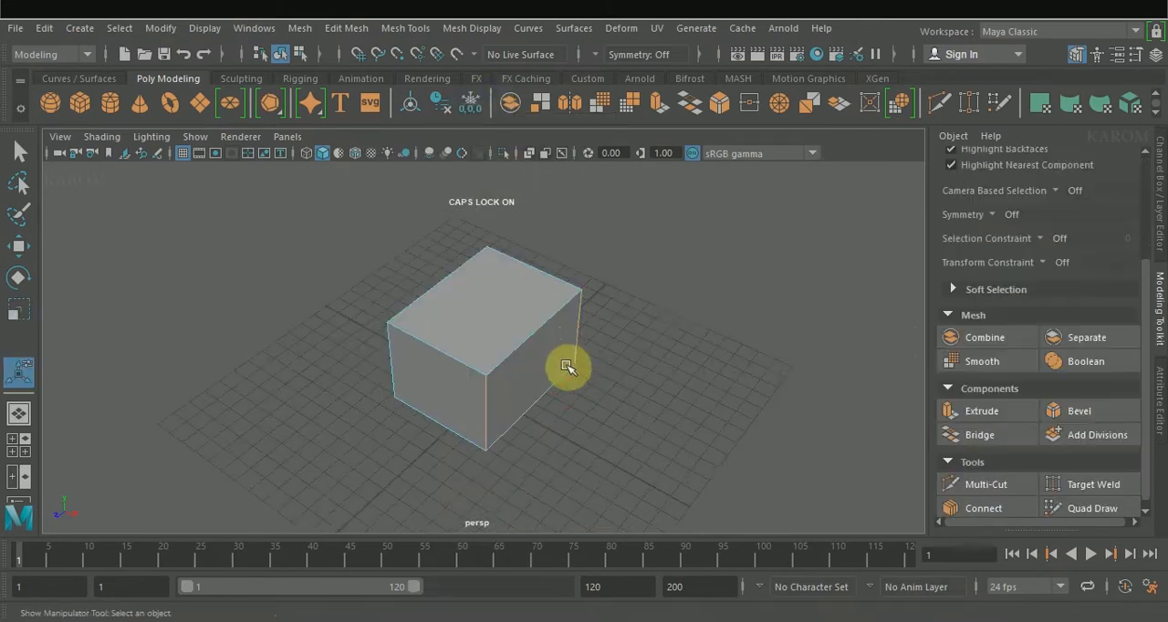
{"action": "right_click_drag", "start_coordinate": [566, 322], "coordinate": [565, 361], "text": "shift"}
{"action": "right_click_drag", "start_coordinate": [650, 322], "coordinate": [649, 318], "text": "shift"}
{"action": "left_click", "coordinate": [755, 275]}
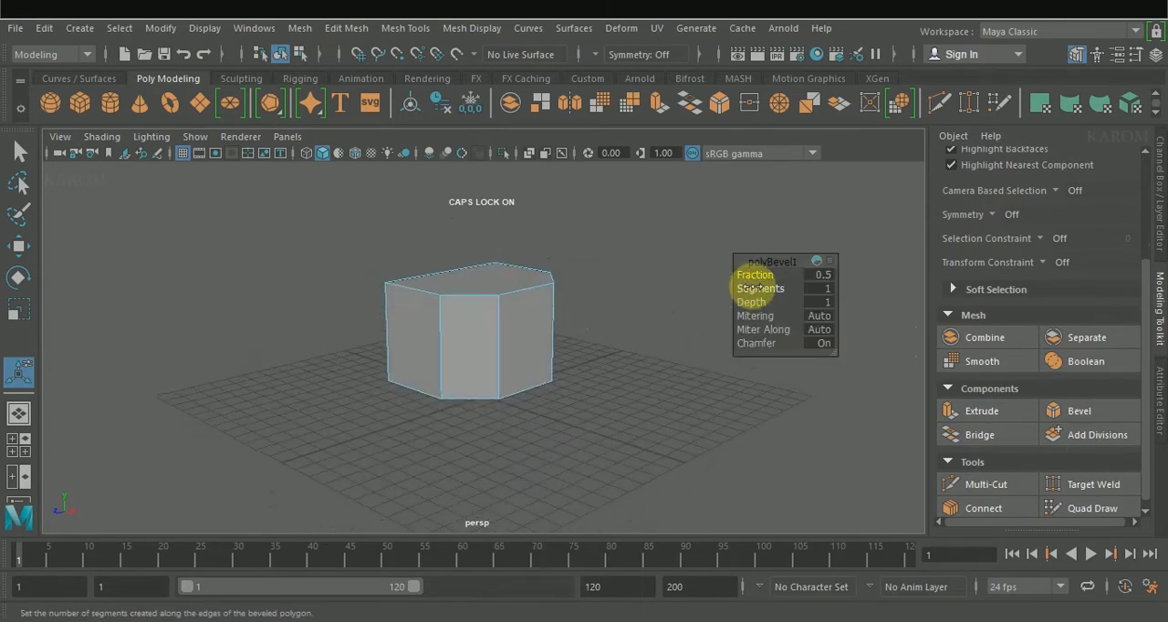
{"action": "left_click_drag", "start_coordinate": [759, 288], "coordinate": [730, 296]}
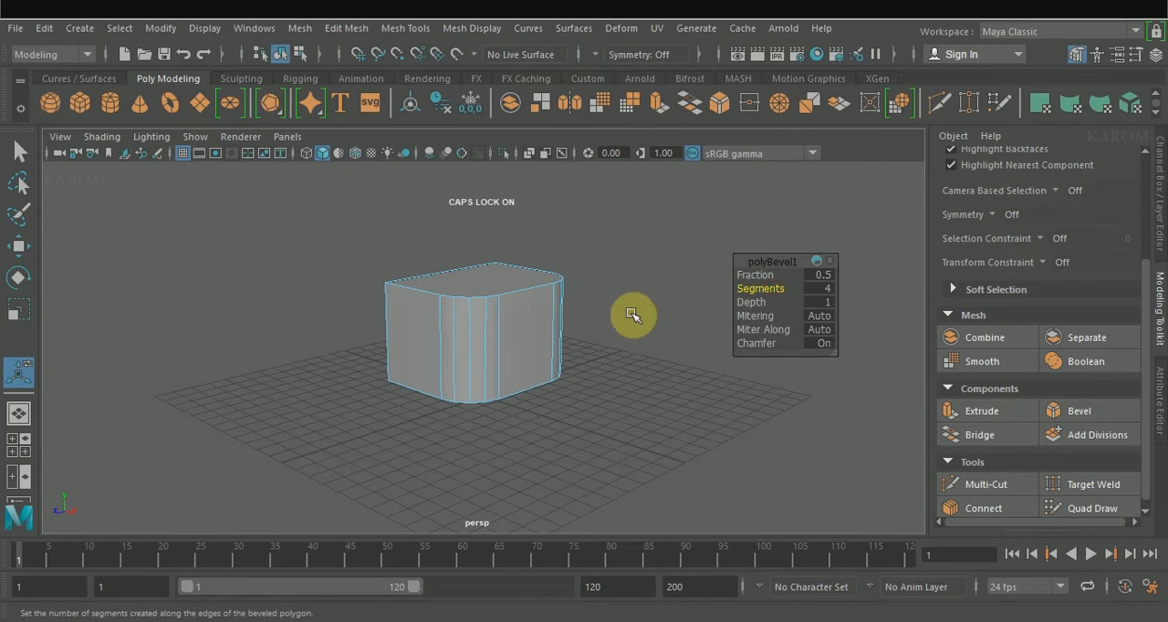
{"action": "left_click_drag", "start_coordinate": [632, 315], "coordinate": [685, 337], "text": "alt"}
{"action": "left_click_drag", "start_coordinate": [762, 274], "coordinate": [774, 273]}
Step: Hide the viewport grid and scale the bottom face down so the body tapers towards its base
{"action": "mouse_move", "coordinate": [586, 402]}
{"action": "left_mouse_down", "text": "alt"}
{"action": "mouse_move", "coordinate": [654, 393]}
{"action": "mouse_move", "coordinate": [579, 390]}
{"action": "left_mouse_up", "text": "alt"}
{"action": "key", "text": "w"}
{"action": "left_click_drag", "start_coordinate": [580, 316], "coordinate": [484, 464], "text": "alt"}
{"action": "key", "text": "r"}
{"action": "left_click_drag", "start_coordinate": [459, 427], "coordinate": [467, 282]}
{"action": "right_click_drag", "start_coordinate": [467, 283], "coordinate": [464, 337]}
{"action": "left_click", "coordinate": [463, 337]}
{"action": "left_click", "coordinate": [185, 153]}
{"action": "scroll", "coordinate": [504, 370], "scroll_direction": "up", "scroll_amount": 5}
{"action": "left_click_drag", "start_coordinate": [504, 371], "coordinate": [485, 362]}
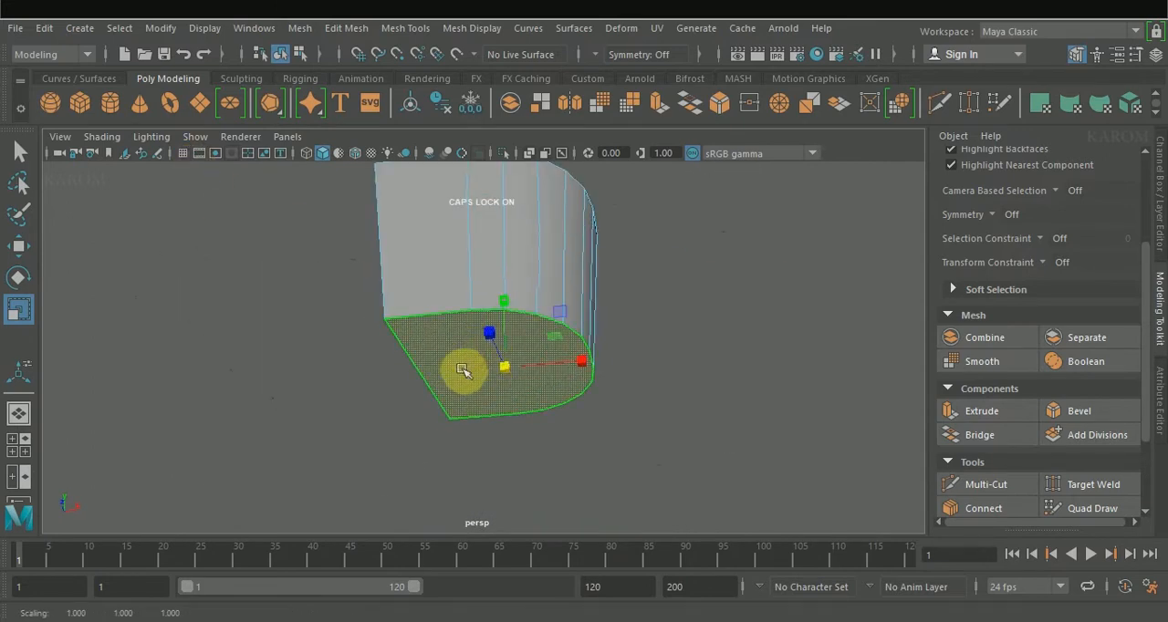
Step: In the front view, shift the bottom face along X until the flat back side is vertical
{"action": "key", "text": "space"}
{"action": "key", "text": "space"}
{"action": "middle_click_drag", "start_coordinate": [616, 264], "coordinate": [592, 347], "text": "alt"}
{"action": "key", "text": "w"}
{"action": "left_click_drag", "start_coordinate": [542, 400], "coordinate": [545, 402]}
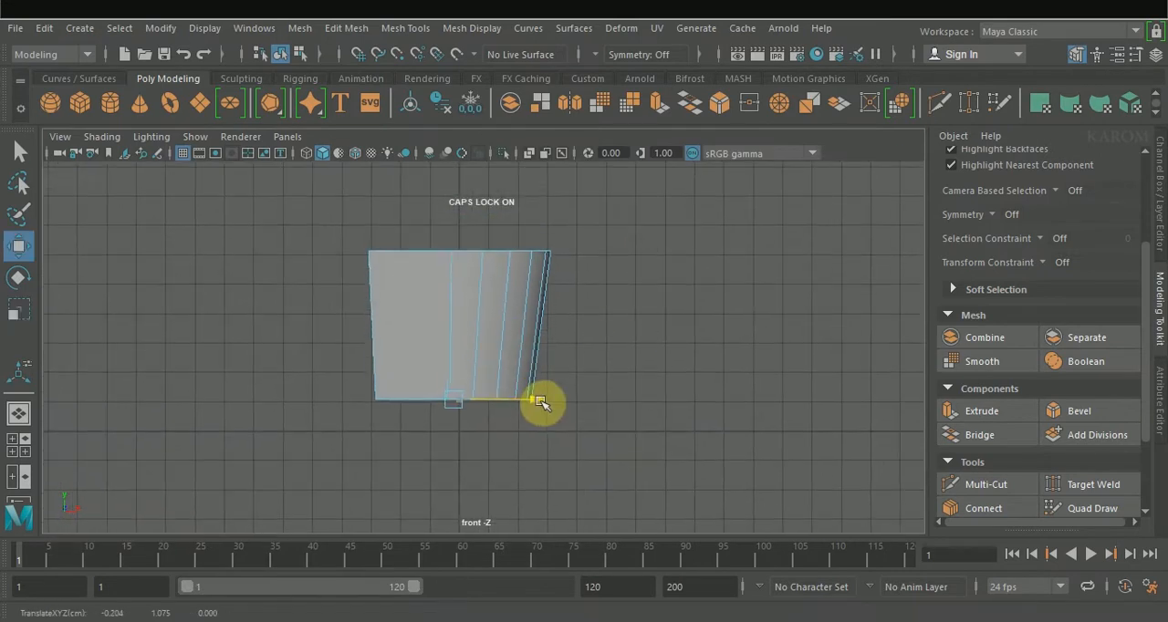
{"action": "left_click", "coordinate": [528, 154]}
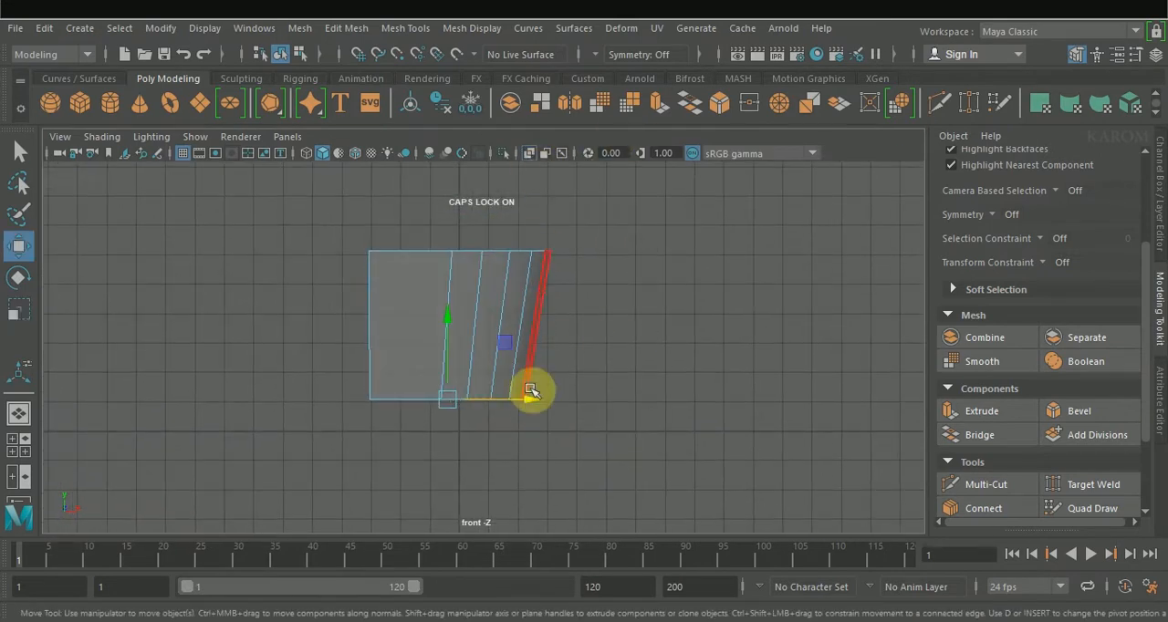
{"action": "left_click_drag", "start_coordinate": [534, 404], "coordinate": [535, 404]}
Step: Select the vertices along the bottom face's curved outline and scale them inward in the bottom view
{"action": "key", "text": "space"}
{"action": "key", "text": "space"}
{"action": "left_click_drag", "start_coordinate": [531, 310], "coordinate": [611, 278], "text": "alt"}
{"action": "right_click_drag", "start_coordinate": [510, 331], "coordinate": [456, 151]}
{"action": "left_click_drag", "start_coordinate": [452, 264], "coordinate": [537, 374]}
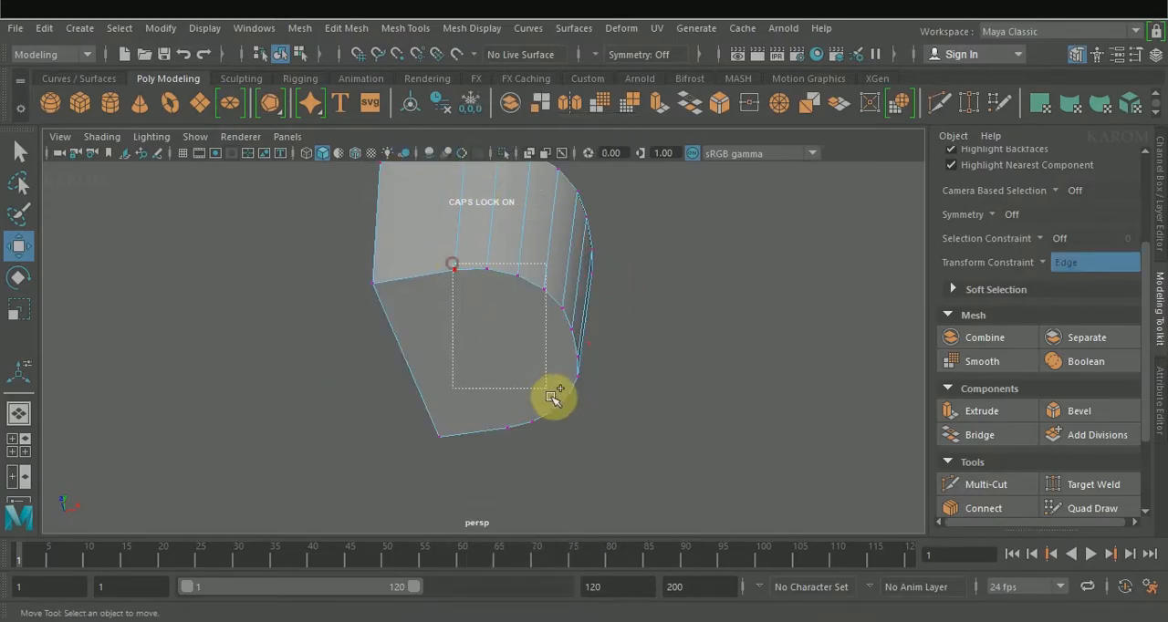
{"action": "left_click_drag", "start_coordinate": [586, 416], "coordinate": [587, 417], "text": "ctrl+shift"}
{"action": "left_click_drag", "start_coordinate": [506, 315], "coordinate": [507, 409], "text": "alt"}
{"action": "left_click_drag", "start_coordinate": [628, 482], "coordinate": [425, 337], "text": "ctrl+shift"}
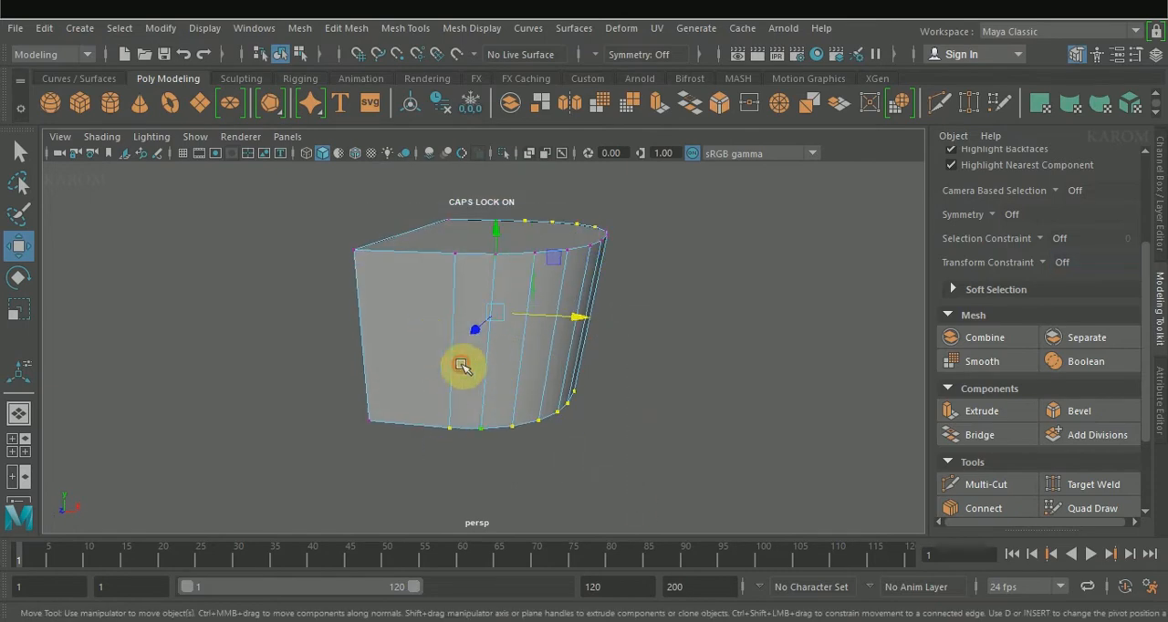
{"action": "left_click_drag", "start_coordinate": [472, 370], "coordinate": [506, 281], "text": "alt"}
{"action": "left_click_drag", "start_coordinate": [453, 438], "coordinate": [209, 388], "text": "alt"}
{"action": "left_click_drag", "start_coordinate": [487, 213], "coordinate": [603, 267], "text": "alt"}
{"action": "key", "text": "space"}
{"action": "key", "text": "space"}
{"action": "left_click_drag", "start_coordinate": [608, 485], "coordinate": [675, 511]}
{"action": "key", "text": "space"}
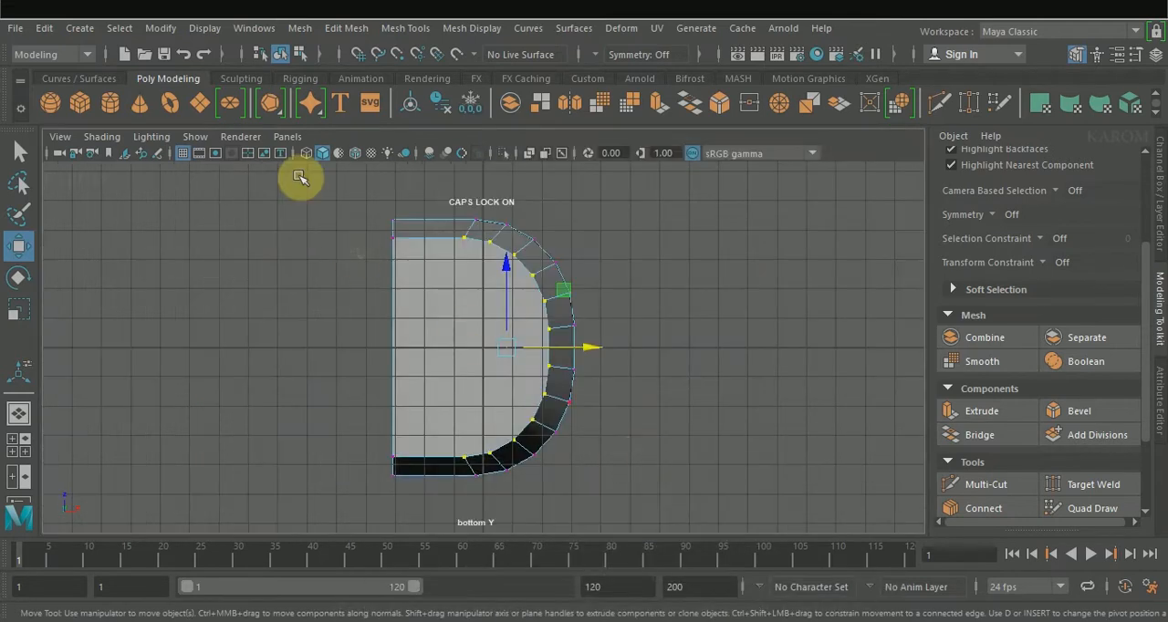
{"action": "left_click", "coordinate": [197, 154]}
{"action": "key", "text": "r"}
{"action": "left_click_drag", "start_coordinate": [503, 347], "coordinate": [483, 338]}
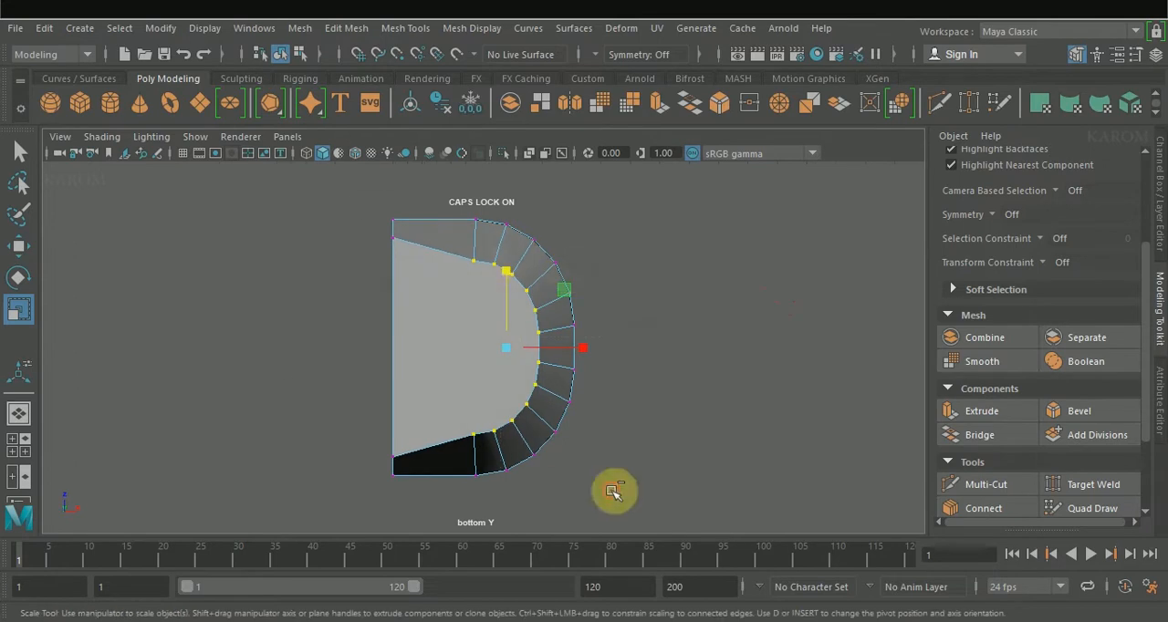
Step: Refine the bottom outline by scaling the vertex pair at the curve's ends outward and the back corner pair inward along Z
{"action": "left_click_drag", "start_coordinate": [490, 235], "coordinate": [490, 235], "text": "ctrl"}
{"action": "left_click_drag", "start_coordinate": [470, 271], "coordinate": [470, 272]}
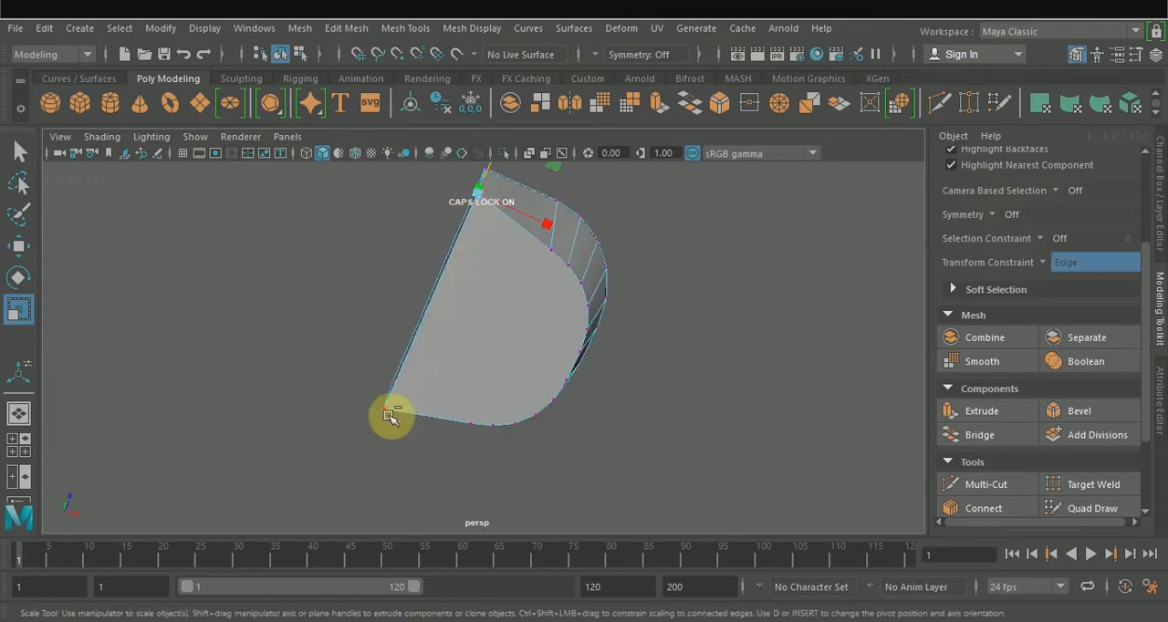
{"action": "left_click", "coordinate": [388, 406], "text": "shift"}
{"action": "left_click_drag", "start_coordinate": [458, 234], "coordinate": [457, 232]}
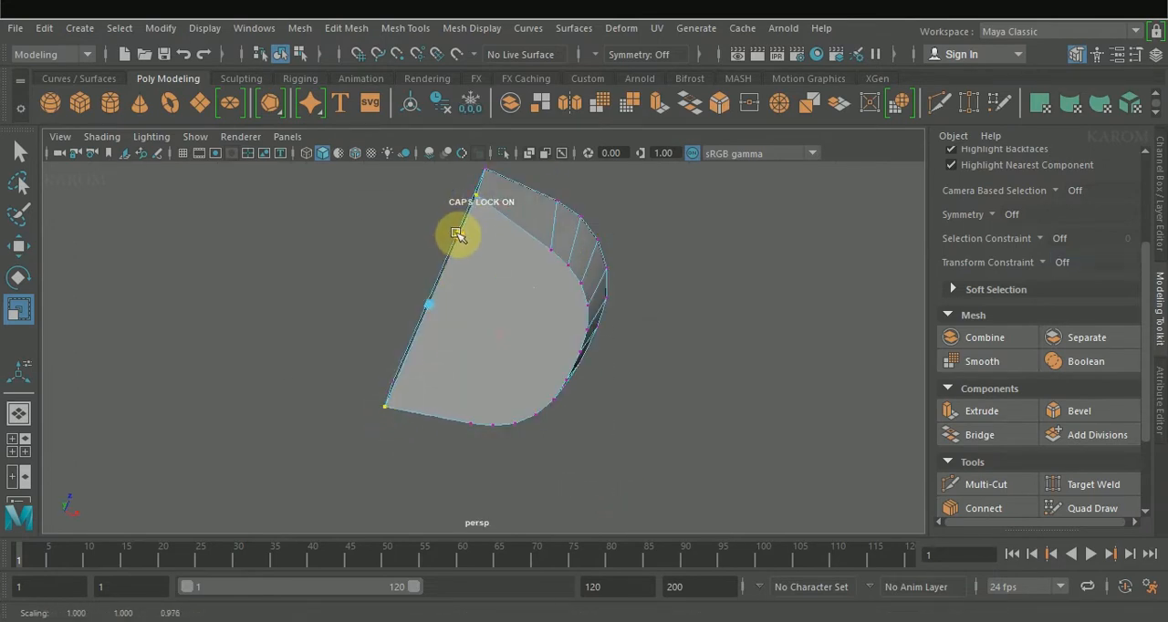
{"action": "right_click_drag", "start_coordinate": [511, 230], "coordinate": [514, 196]}
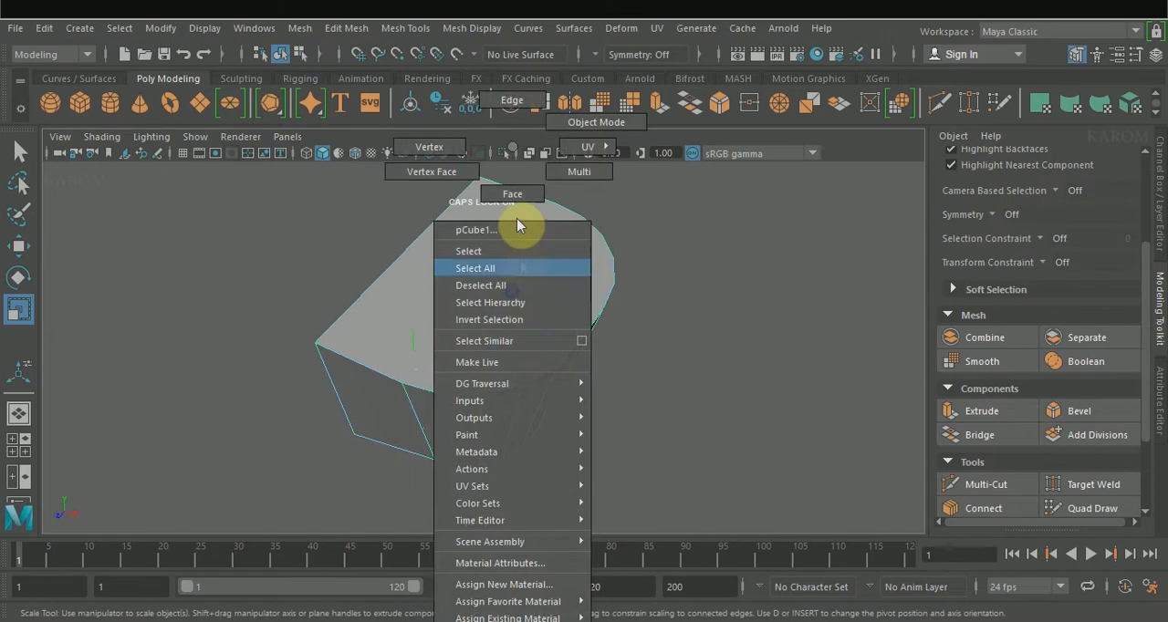
Step: Extrude the top face and scale it inward to form a flat rim around the body
{"action": "left_click", "coordinate": [495, 280]}
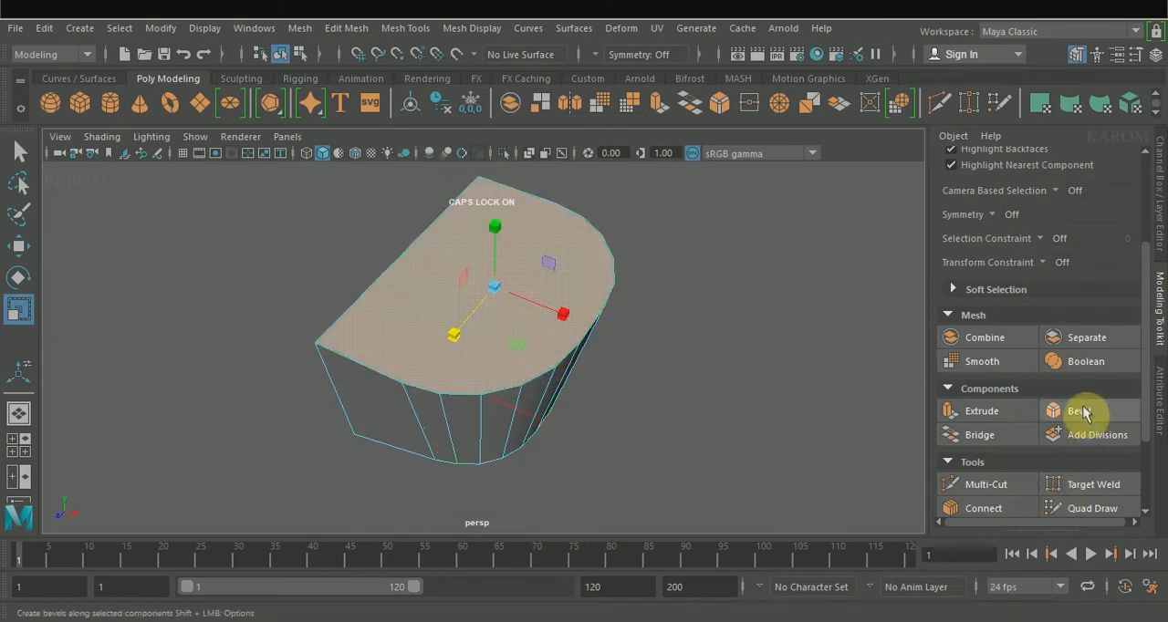
{"action": "left_click", "coordinate": [1011, 421]}
{"action": "left_click_drag", "start_coordinate": [493, 287], "coordinate": [490, 285]}
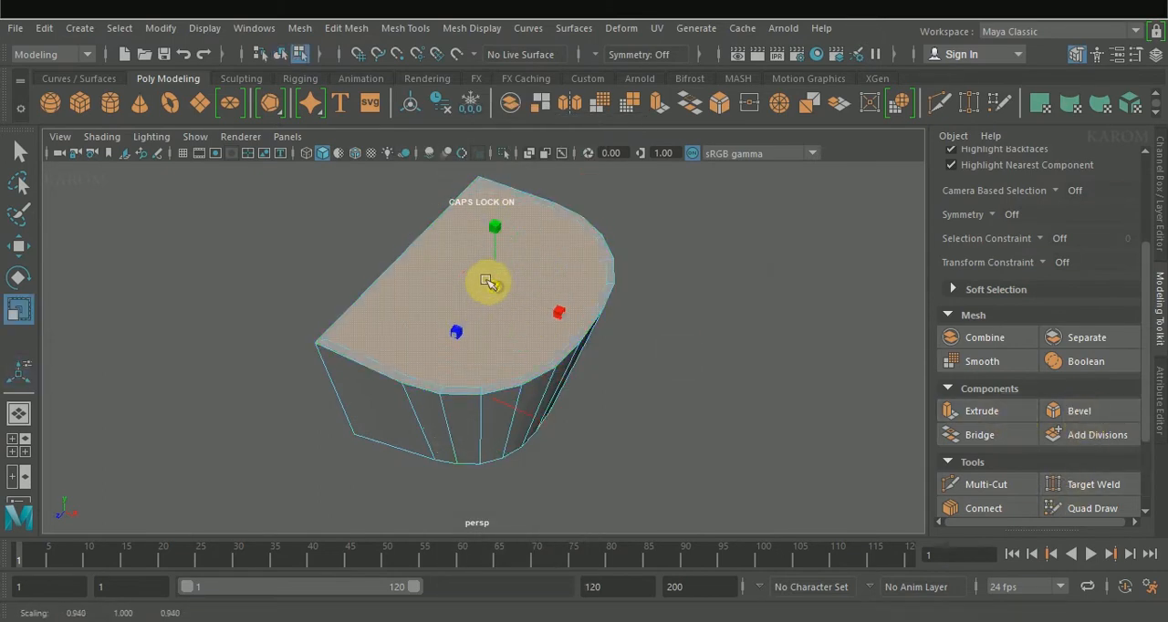
Step: Extrude the inner top face downward with a Local Translate Z of about -0.94 to recess the bowl
{"action": "left_click", "coordinate": [995, 414]}
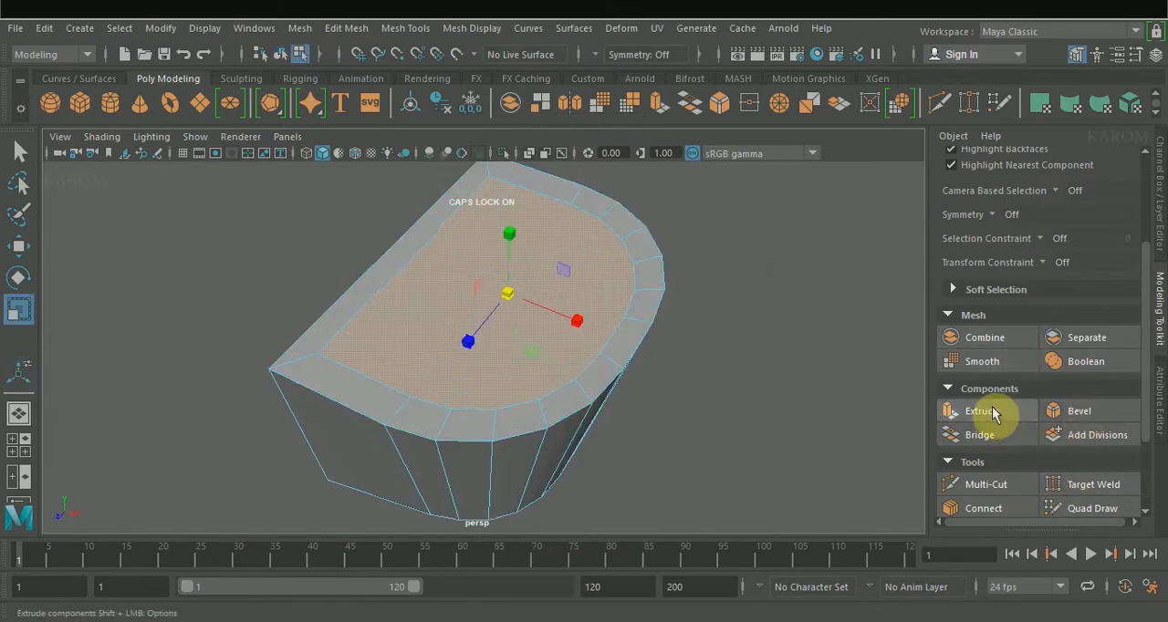
{"action": "left_click", "coordinate": [995, 413]}
{"action": "left_click_drag", "start_coordinate": [668, 426], "coordinate": [678, 359], "text": "alt"}
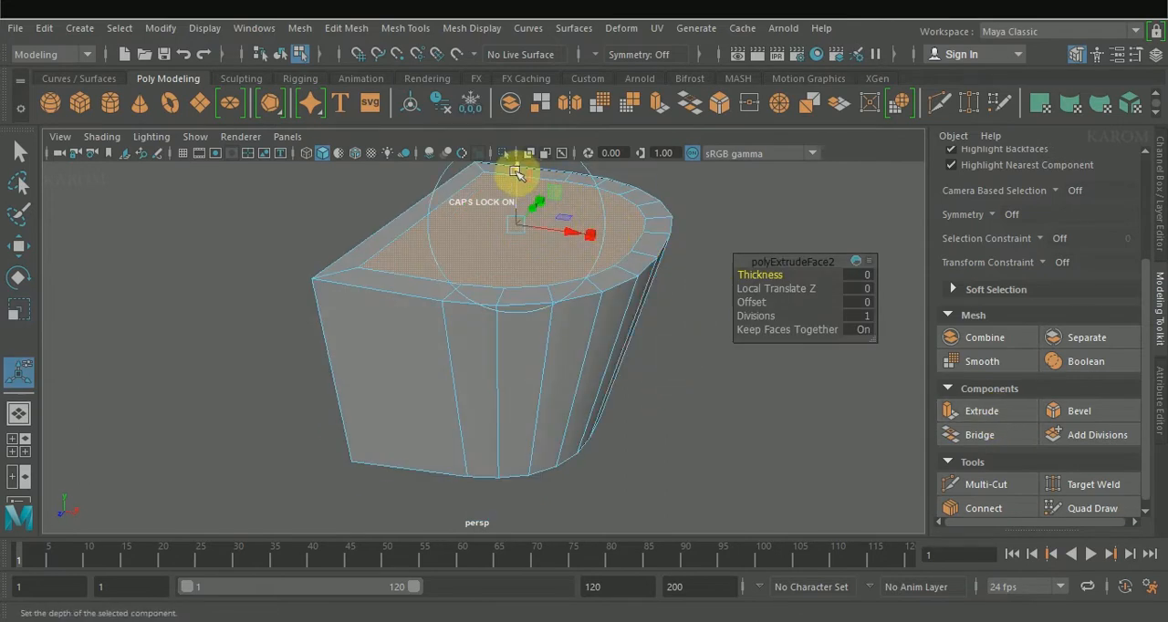
{"action": "left_click_drag", "start_coordinate": [511, 182], "coordinate": [508, 212]}
{"action": "key", "text": "space"}
{"action": "key", "text": "space"}
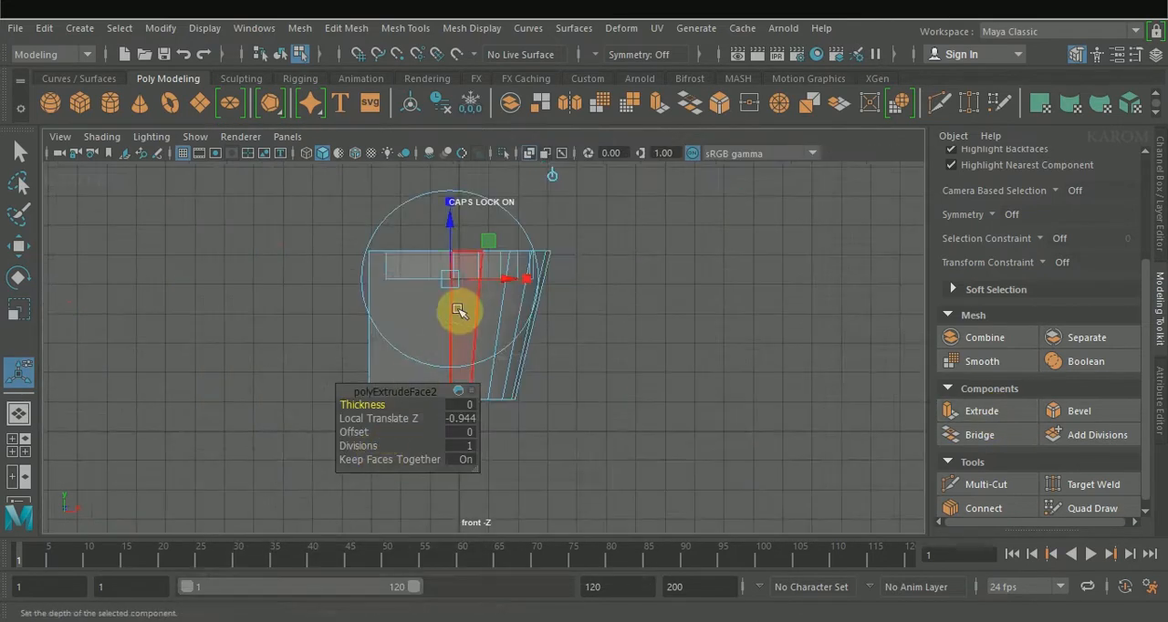
Step: Extrude the bowl floor deeper and scale the new floor inward to slope the lower walls
{"action": "scroll", "coordinate": [459, 312], "scroll_direction": "up", "scroll_amount": 3}
{"action": "key", "text": "w"}
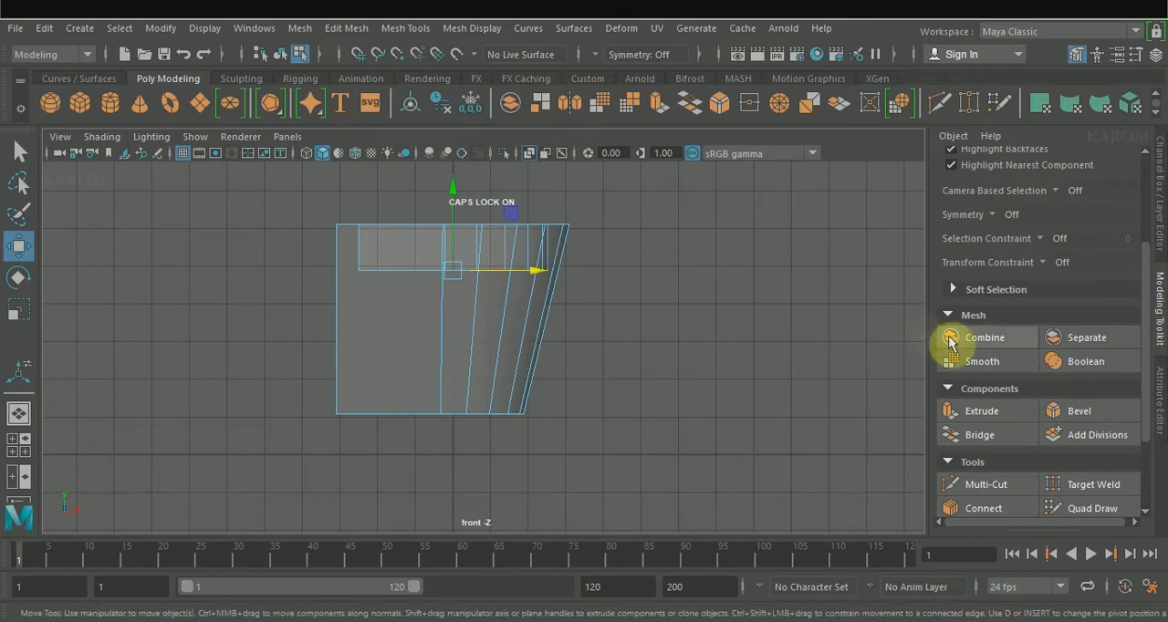
{"action": "left_click", "coordinate": [983, 411]}
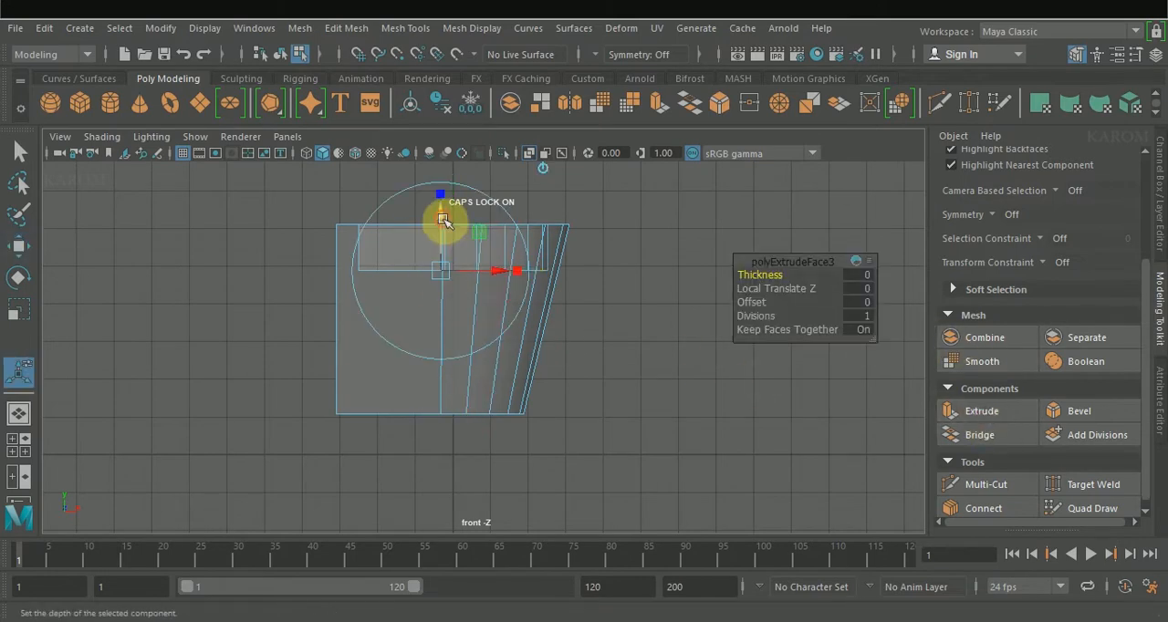
{"action": "left_click_drag", "start_coordinate": [442, 220], "coordinate": [436, 239]}
{"action": "key", "text": "r"}
{"action": "left_click_drag", "start_coordinate": [452, 301], "coordinate": [453, 307]}
{"action": "key", "text": "w"}
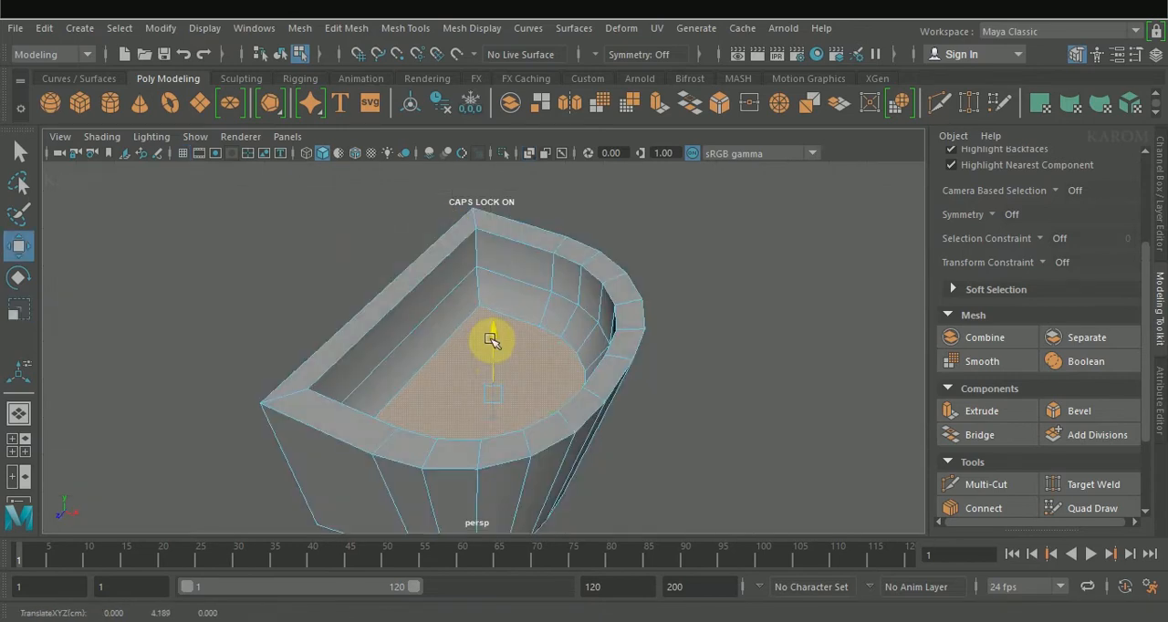
{"action": "key", "text": "r"}
{"action": "left_click_drag", "start_coordinate": [495, 399], "coordinate": [489, 390]}
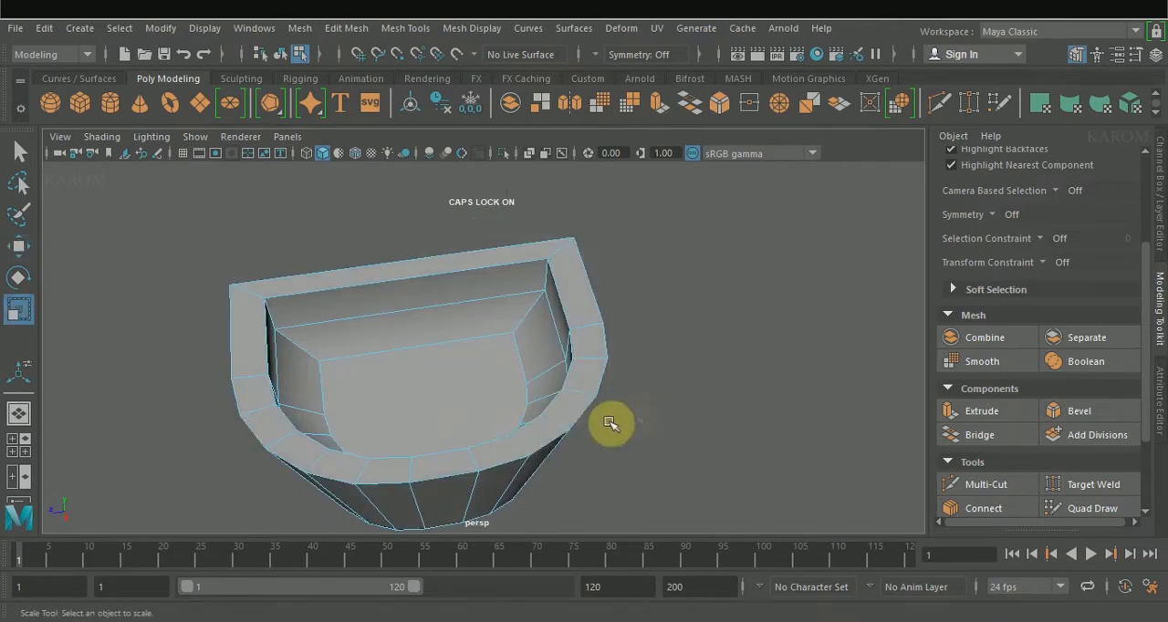
Step: Shift the bowl's floor face along X towards the flat back wall in the front view
{"action": "key", "text": "space"}
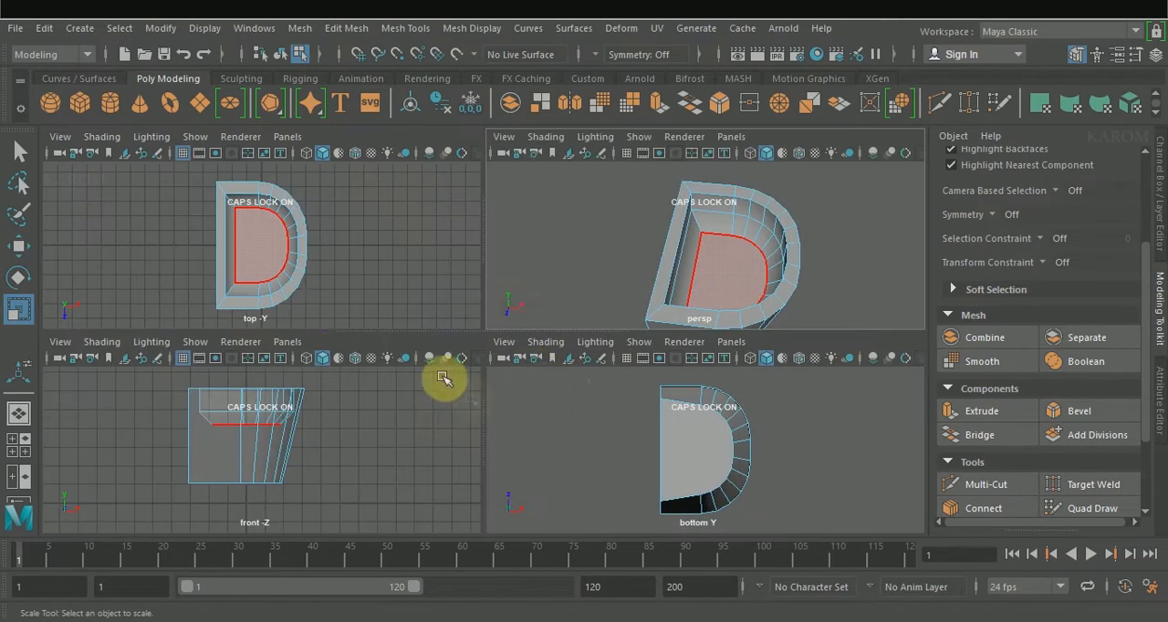
{"action": "key", "text": "space"}
{"action": "right_click_drag", "start_coordinate": [434, 339], "coordinate": [435, 112]}
{"action": "left_click", "coordinate": [412, 354]}
{"action": "key", "text": "w"}
{"action": "middle_click_drag", "start_coordinate": [511, 352], "coordinate": [484, 351]}
Step: Raise the basin's outer bottom face in the front view to reduce the body's height
{"action": "right_click_drag", "start_coordinate": [404, 226], "coordinate": [377, 339]}
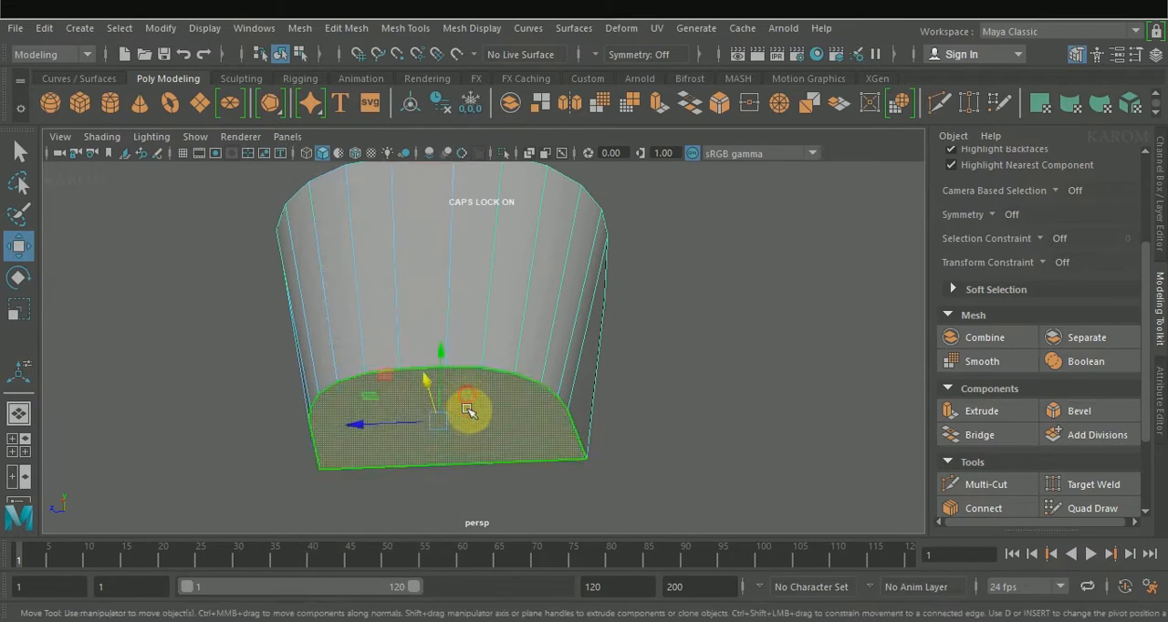
{"action": "left_click", "coordinate": [462, 422]}
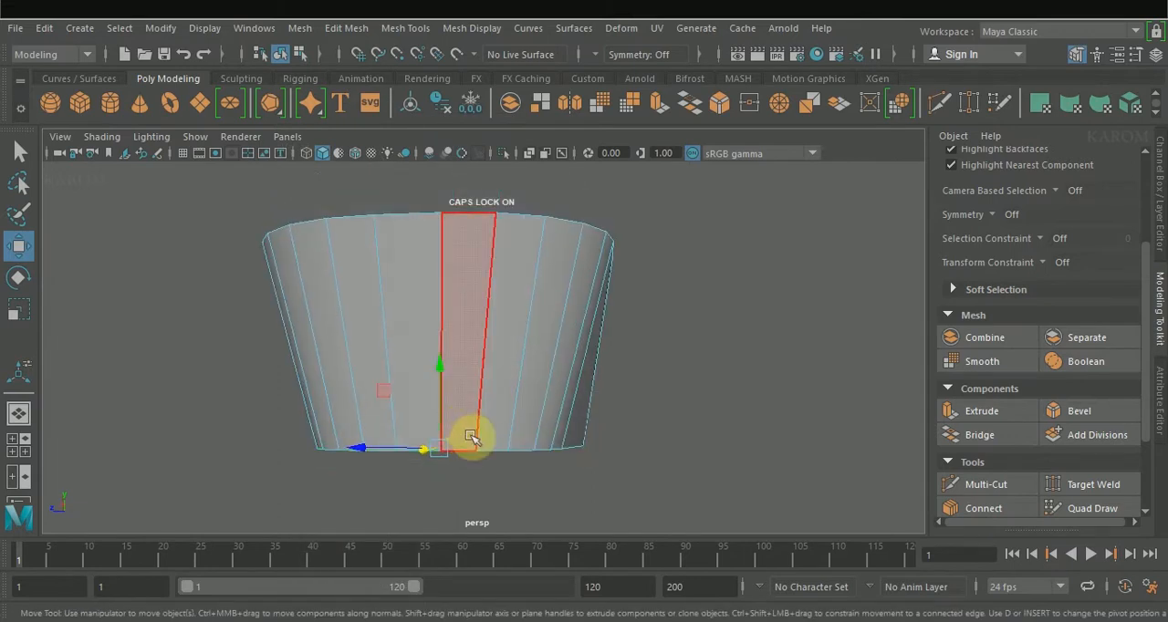
{"action": "key", "text": "space"}
{"action": "left_click_drag", "start_coordinate": [235, 404], "coordinate": [235, 378]}
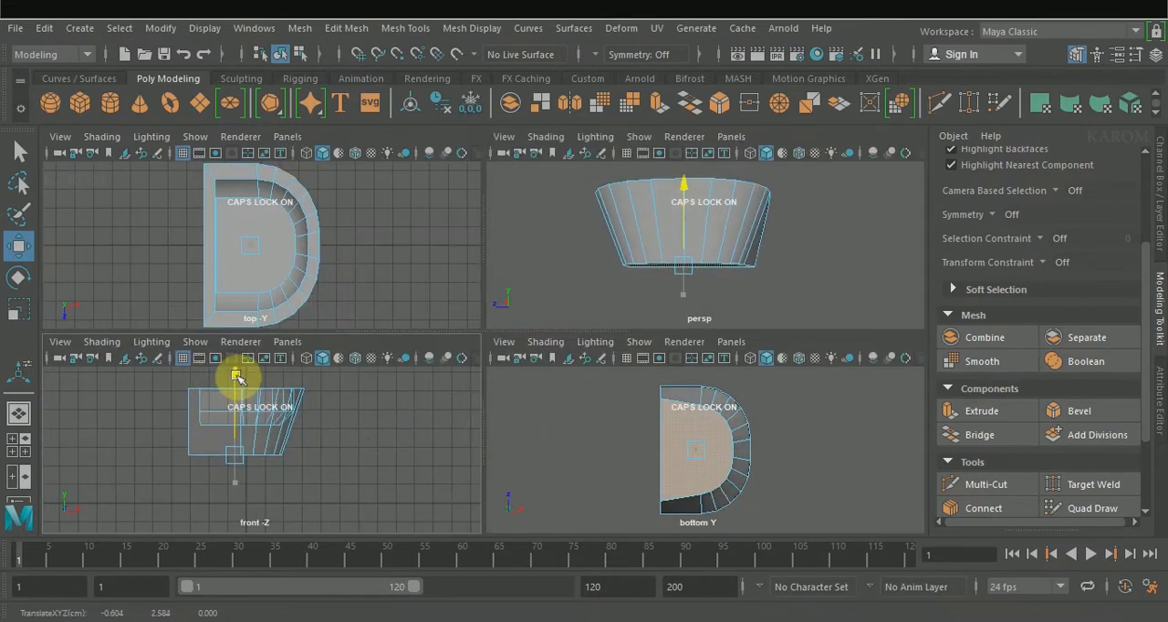
{"action": "key", "text": "space"}
Step: Extrude the bowl floor once more and scale the new face inward
{"action": "left_click_drag", "start_coordinate": [589, 465], "coordinate": [519, 365], "text": "alt"}
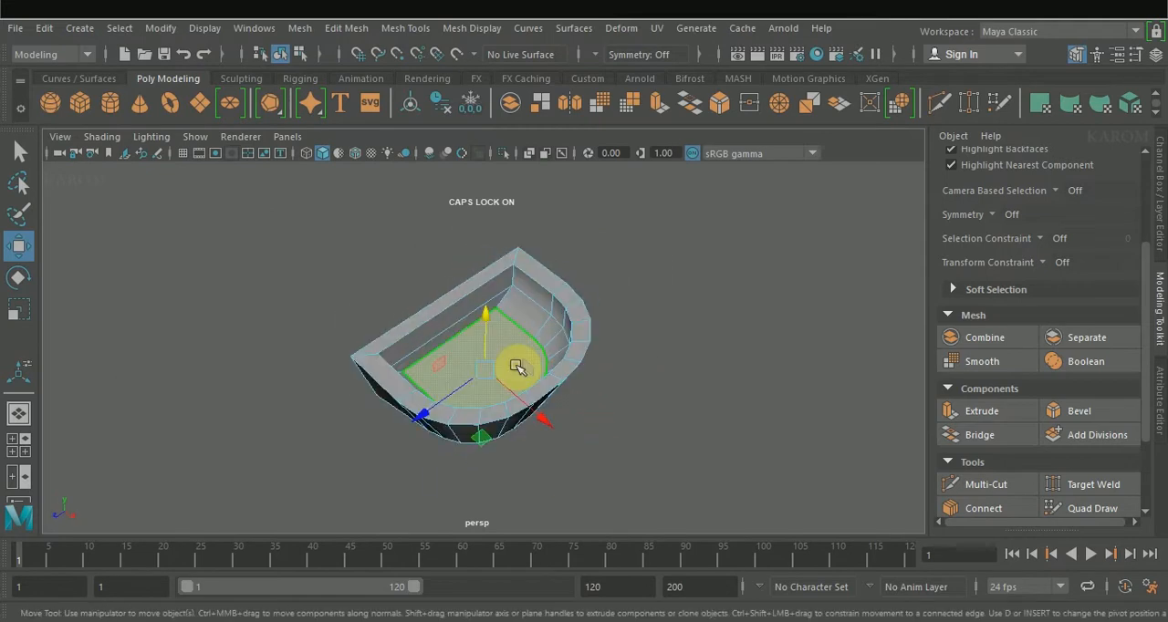
{"action": "left_click", "coordinate": [1008, 412]}
{"action": "left_click_drag", "start_coordinate": [490, 326], "coordinate": [488, 327]}
{"action": "key", "text": "r"}
{"action": "left_click_drag", "start_coordinate": [483, 383], "coordinate": [483, 380]}
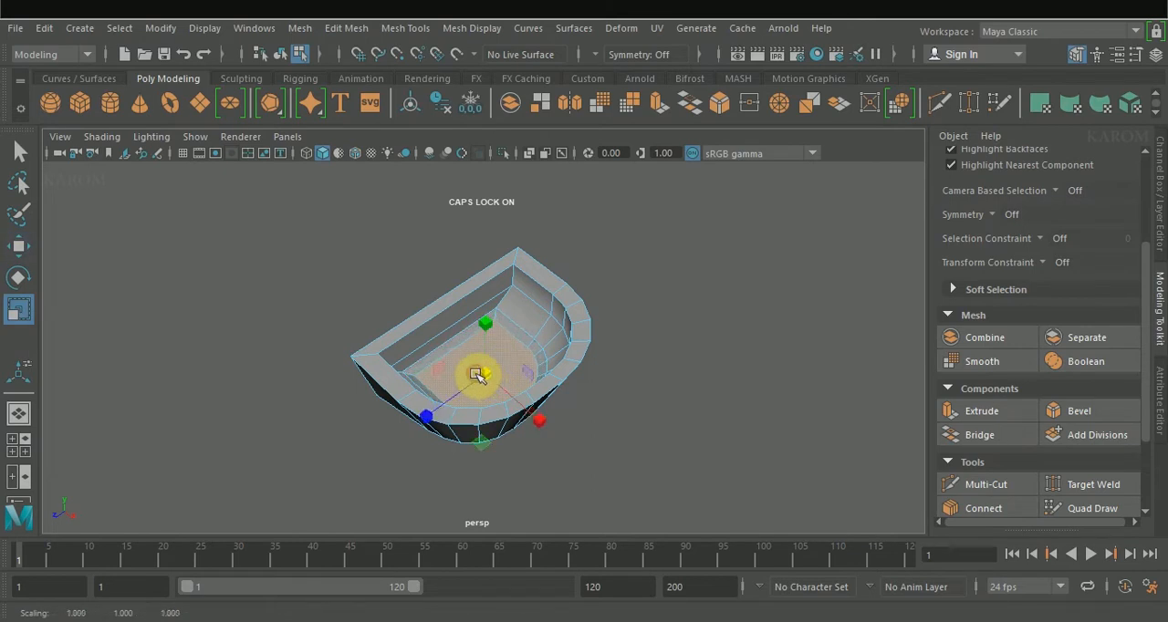
Step: Fine-tune the height and size of the innermost bowl floor face
{"action": "scroll", "coordinate": [475, 375], "scroll_direction": "up", "scroll_amount": 5}
{"action": "left_click_drag", "start_coordinate": [432, 415], "coordinate": [456, 369], "text": "alt"}
{"action": "key", "text": "w"}
{"action": "left_click_drag", "start_coordinate": [480, 311], "coordinate": [480, 308]}
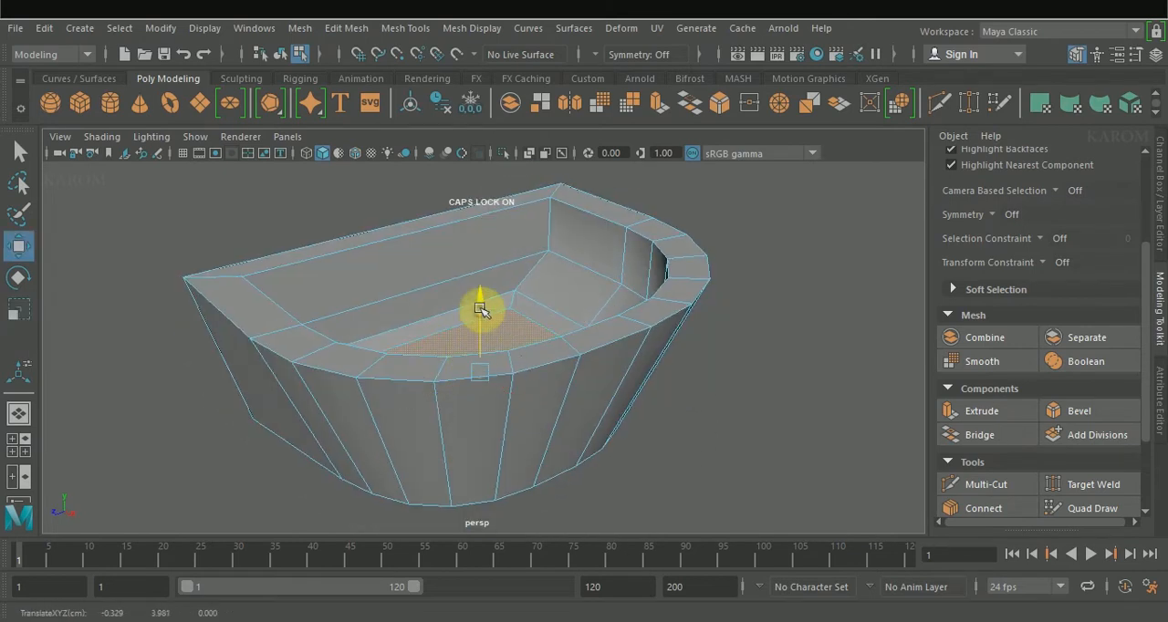
{"action": "left_click_drag", "start_coordinate": [463, 346], "coordinate": [487, 315], "text": "alt"}
{"action": "key", "text": "r"}
{"action": "key", "text": "w"}
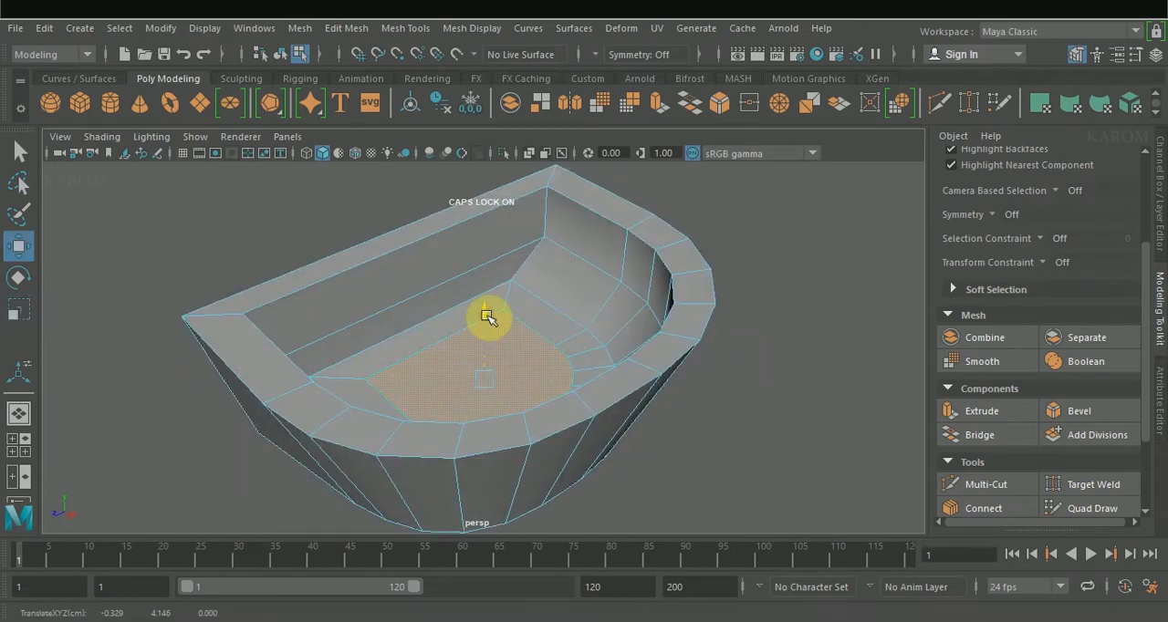
Step: Duplicate the basin's bottom face as a separate piece and place it below the basin
{"action": "left_click_drag", "start_coordinate": [468, 365], "coordinate": [405, 362], "text": "alt"}
{"action": "left_click", "coordinate": [762, 378]}
{"action": "left_click_drag", "start_coordinate": [511, 401], "coordinate": [493, 315], "text": "alt"}
{"action": "scroll", "coordinate": [475, 346], "scroll_direction": "down", "scroll_amount": 5}
{"action": "left_click", "coordinate": [475, 346]}
{"action": "right_click_drag", "start_coordinate": [473, 348], "coordinate": [460, 530], "text": "shift"}
{"action": "left_click_drag", "start_coordinate": [469, 434], "coordinate": [469, 437]}
{"action": "left_click_drag", "start_coordinate": [529, 354], "coordinate": [526, 422], "text": "alt"}
{"action": "key", "text": "w"}
{"action": "left_click", "coordinate": [486, 433]}
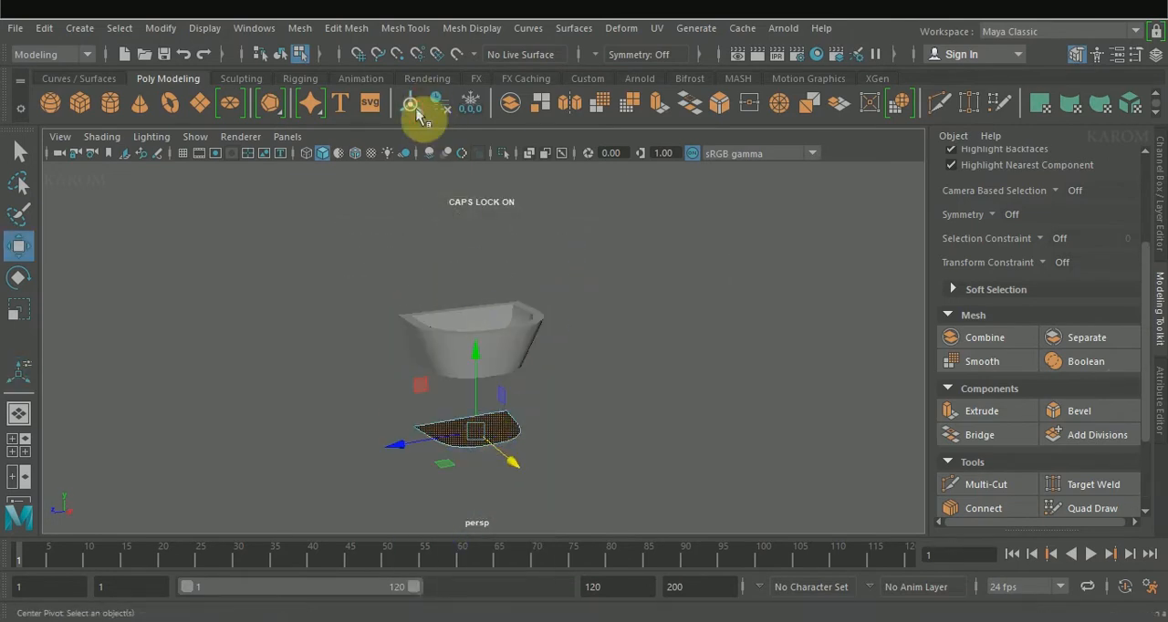
Step: Scale the separate D-shaped face down to a narrower pedestal outline
{"action": "right_click_drag", "start_coordinate": [495, 451], "coordinate": [608, 115]}
{"action": "left_click", "coordinate": [505, 436]}
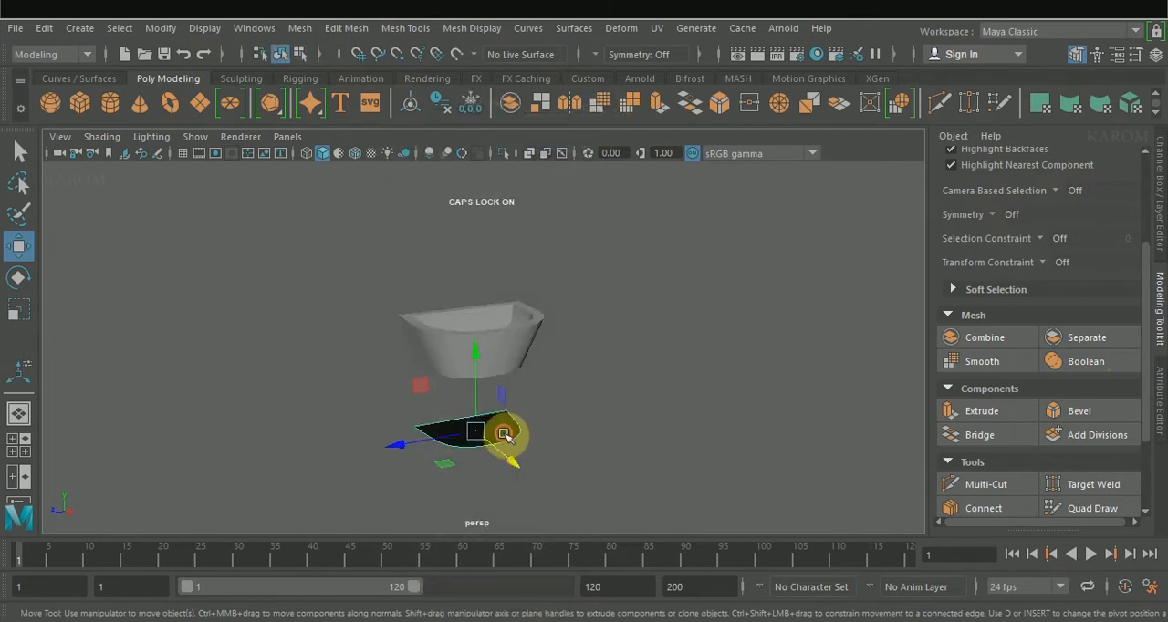
{"action": "key", "text": "r"}
{"action": "left_click_drag", "start_coordinate": [482, 436], "coordinate": [477, 434]}
{"action": "left_click_drag", "start_coordinate": [456, 390], "coordinate": [565, 420], "text": "alt"}
Step: Extrude the small D-shaped face with a thickness of 7.5 to form the pedestal
{"action": "left_click", "coordinate": [982, 410]}
{"action": "left_click", "coordinate": [762, 274]}
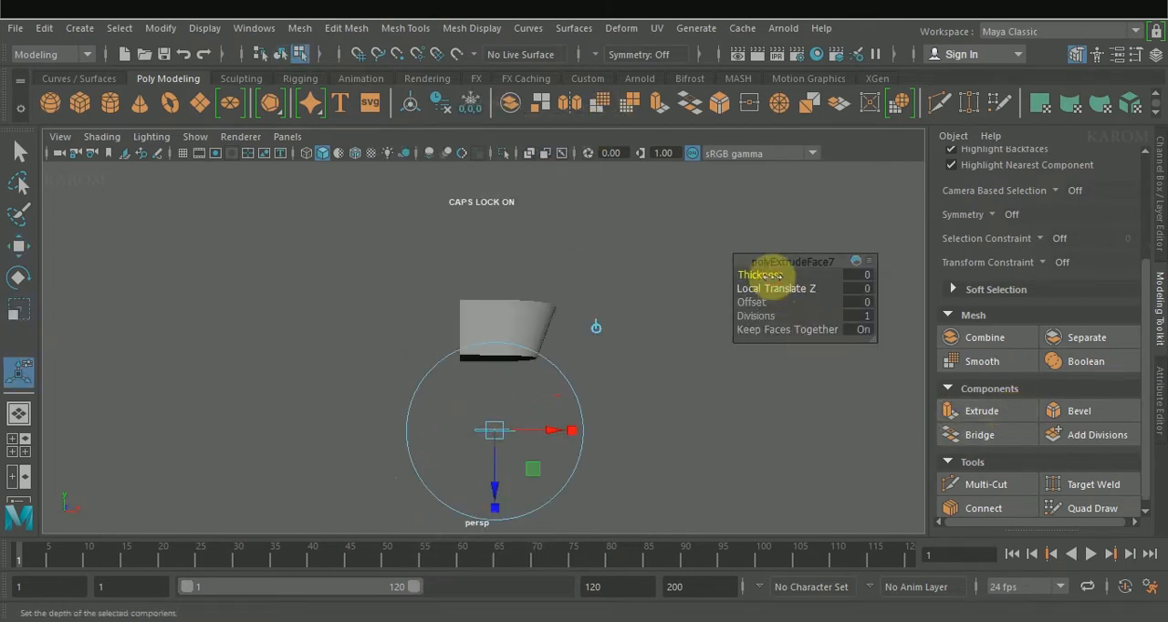
{"action": "left_click_drag", "start_coordinate": [823, 272], "coordinate": [990, 256]}
{"action": "left_click_drag", "start_coordinate": [746, 272], "coordinate": [1162, 290]}
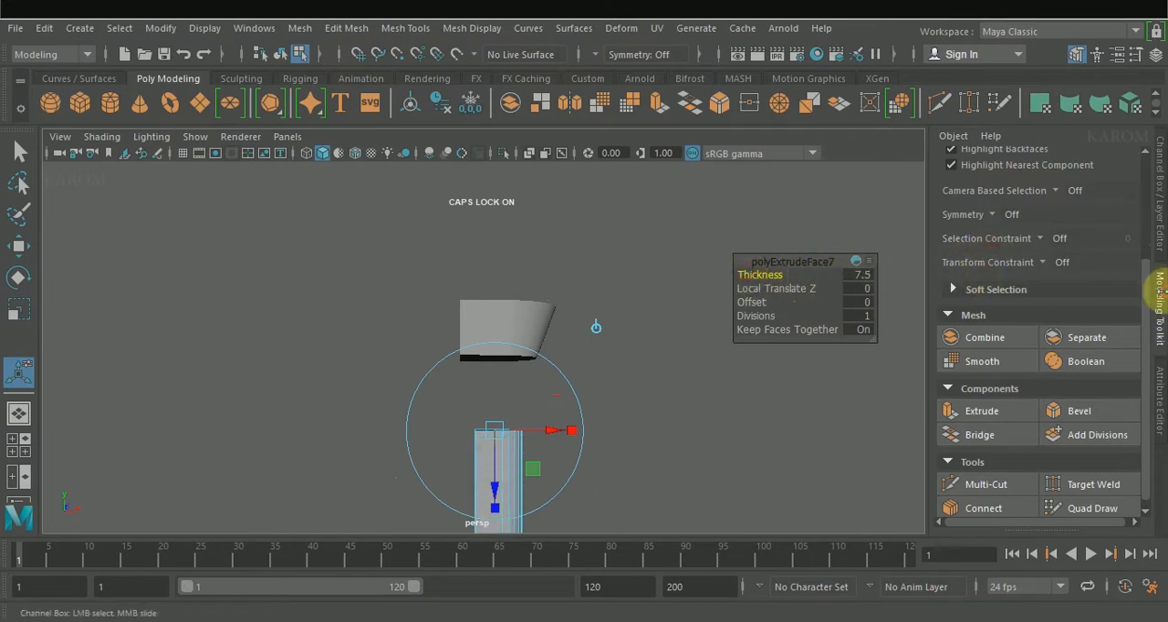
Step: Adjust the size and position of the extruded pedestal below the basin
{"action": "key", "text": "w"}
{"action": "right_click_drag", "start_coordinate": [496, 157], "coordinate": [558, 108]}
{"action": "key", "text": "r"}
{"action": "left_click_drag", "start_coordinate": [488, 397], "coordinate": [567, 434], "text": "alt"}
{"action": "scroll", "coordinate": [564, 430], "scroll_direction": "down", "scroll_amount": 2}
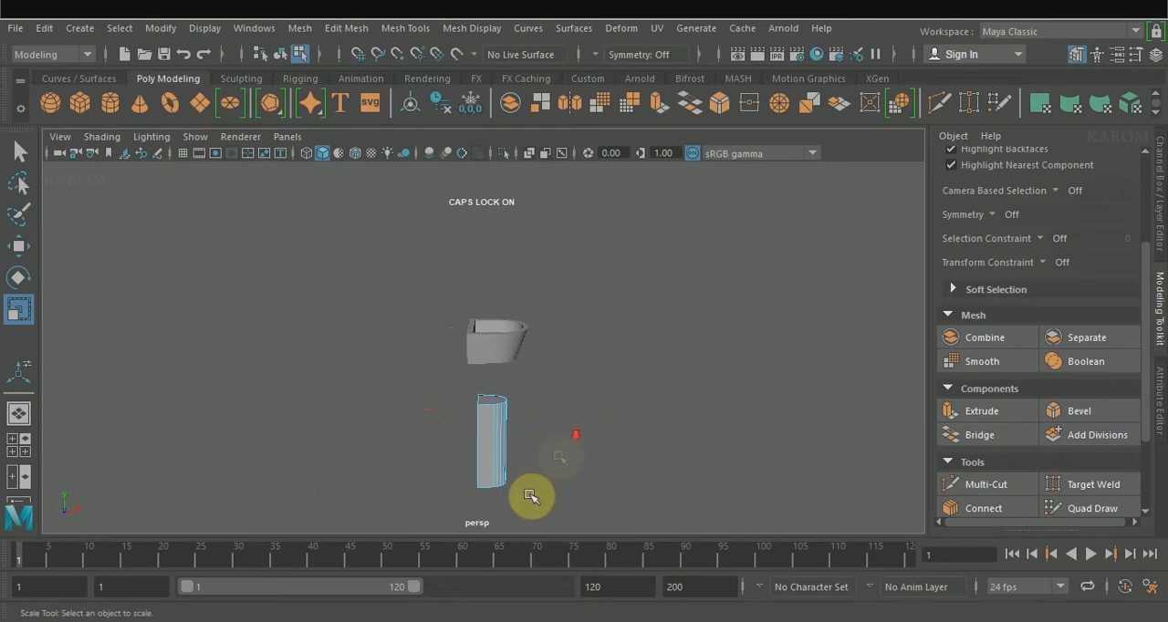
{"action": "left_click_drag", "start_coordinate": [482, 381], "coordinate": [608, 477]}
{"action": "right_click_drag", "start_coordinate": [490, 444], "coordinate": [514, 186]}
{"action": "left_click", "coordinate": [486, 424]}
{"action": "left_click_drag", "start_coordinate": [550, 457], "coordinate": [552, 457]}
Step: Insert an edge loop around the basin's outer wall close to the top rim
{"action": "left_click_drag", "start_coordinate": [600, 484], "coordinate": [269, 442], "text": "alt"}
{"action": "right_click_drag", "start_coordinate": [561, 292], "coordinate": [609, 84]}
{"action": "right_click_drag", "start_coordinate": [556, 319], "coordinate": [555, 452], "text": "shift"}
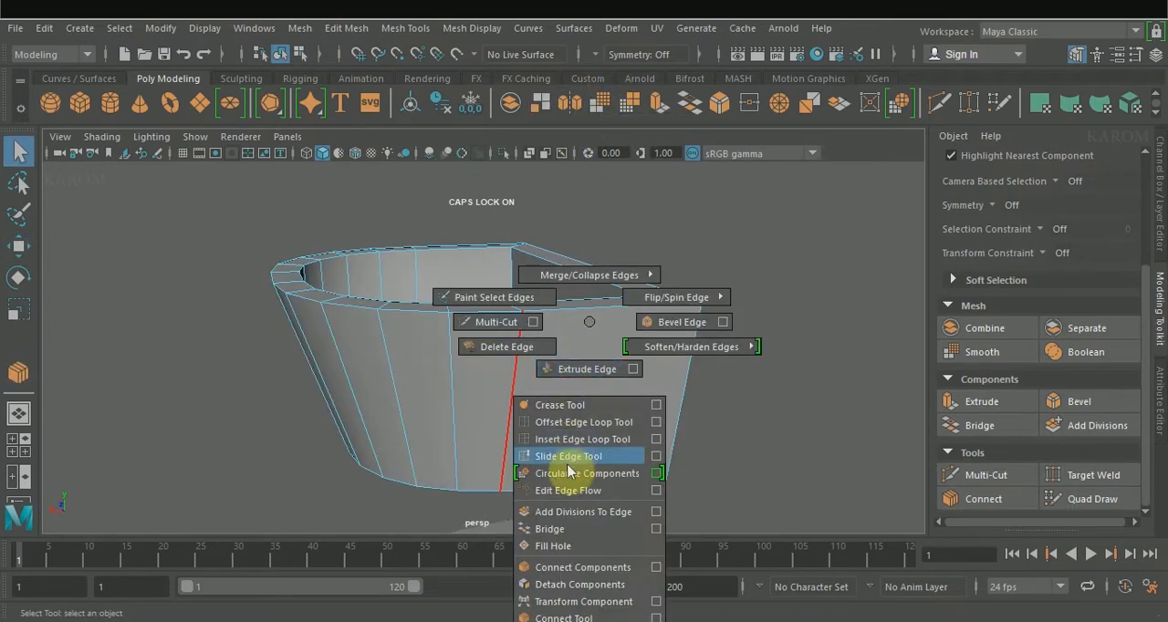
{"action": "scroll", "coordinate": [526, 365], "scroll_direction": "up", "scroll_amount": 2}
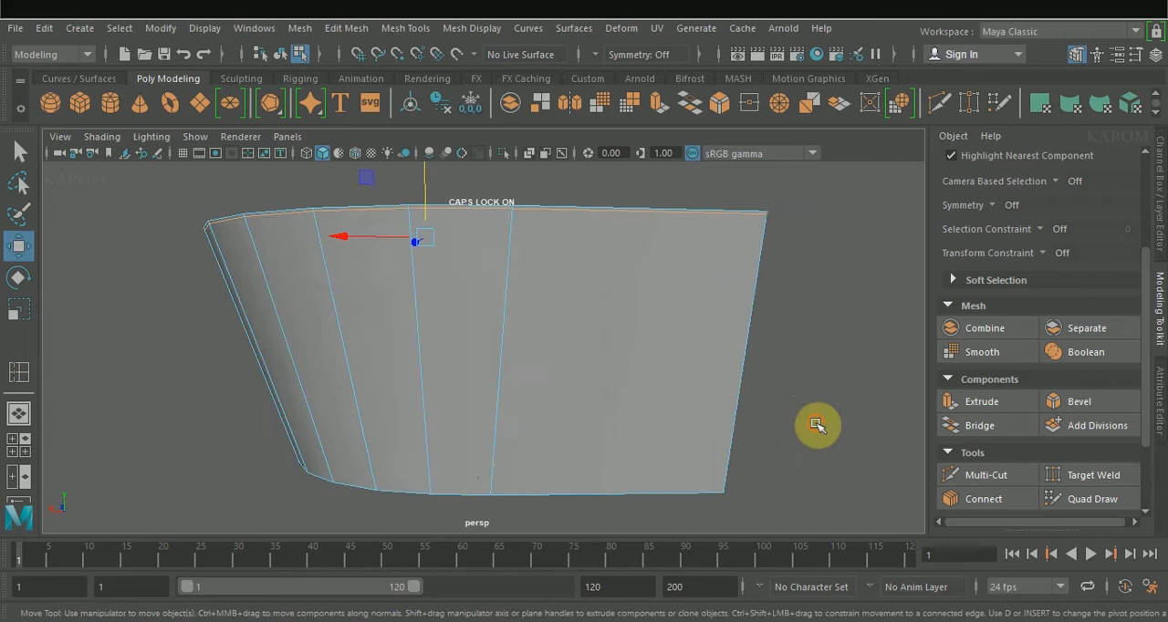
{"action": "left_click", "coordinate": [816, 425]}
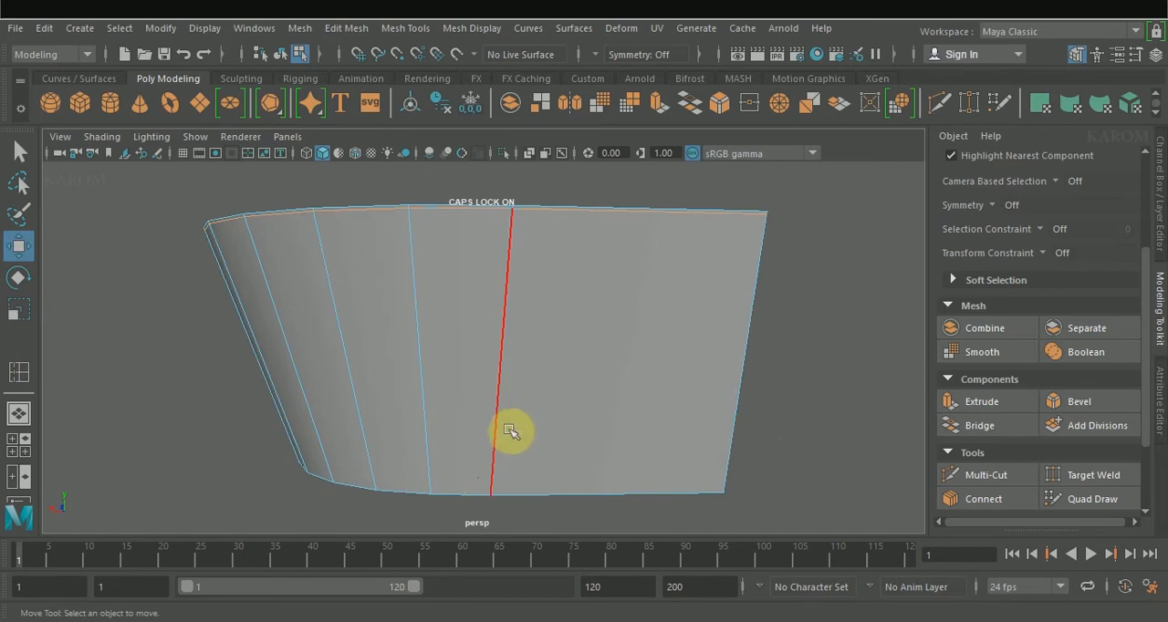
Step: Insert an edge loop around the basin's outer wall close to its bottom edge
{"action": "key", "text": "y"}
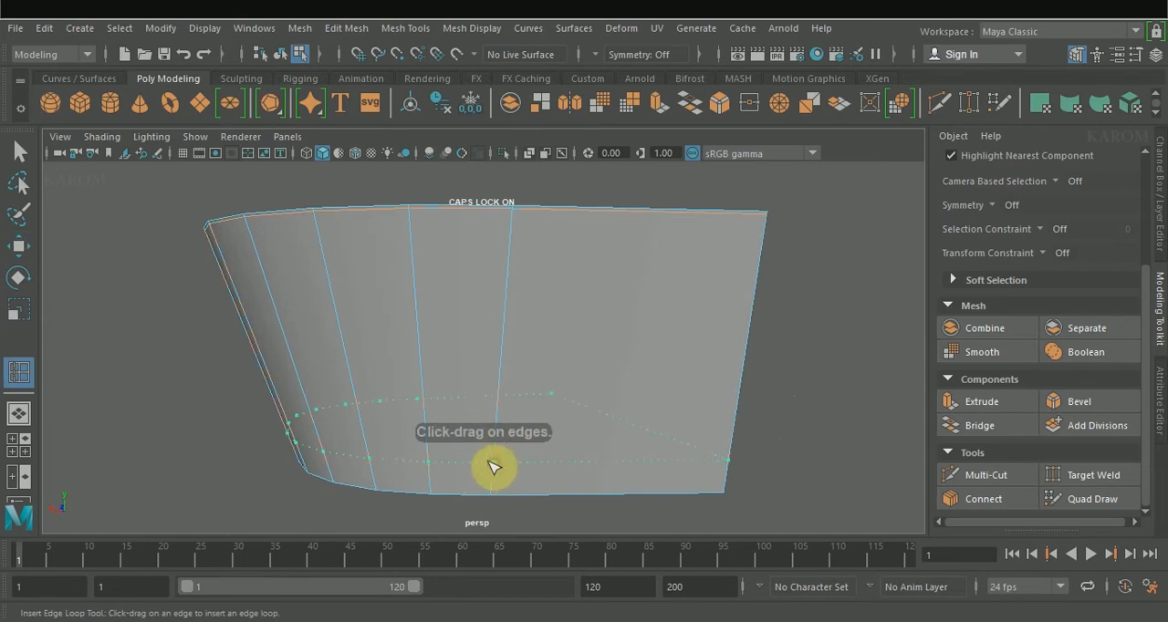
{"action": "key", "text": "w"}
{"action": "left_click_drag", "start_coordinate": [493, 497], "coordinate": [642, 368], "text": "alt"}
Step: Connect the edges across the basin's top rim with 2 segments and a pinch of 1.75
{"action": "key", "text": "y"}
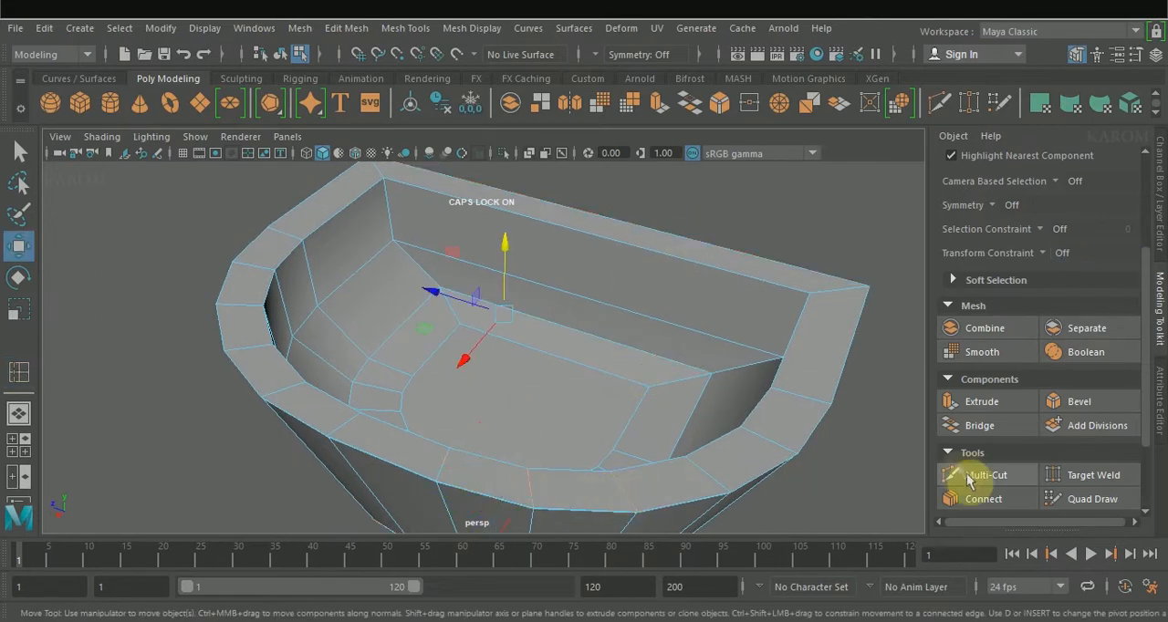
{"action": "left_click", "coordinate": [982, 498]}
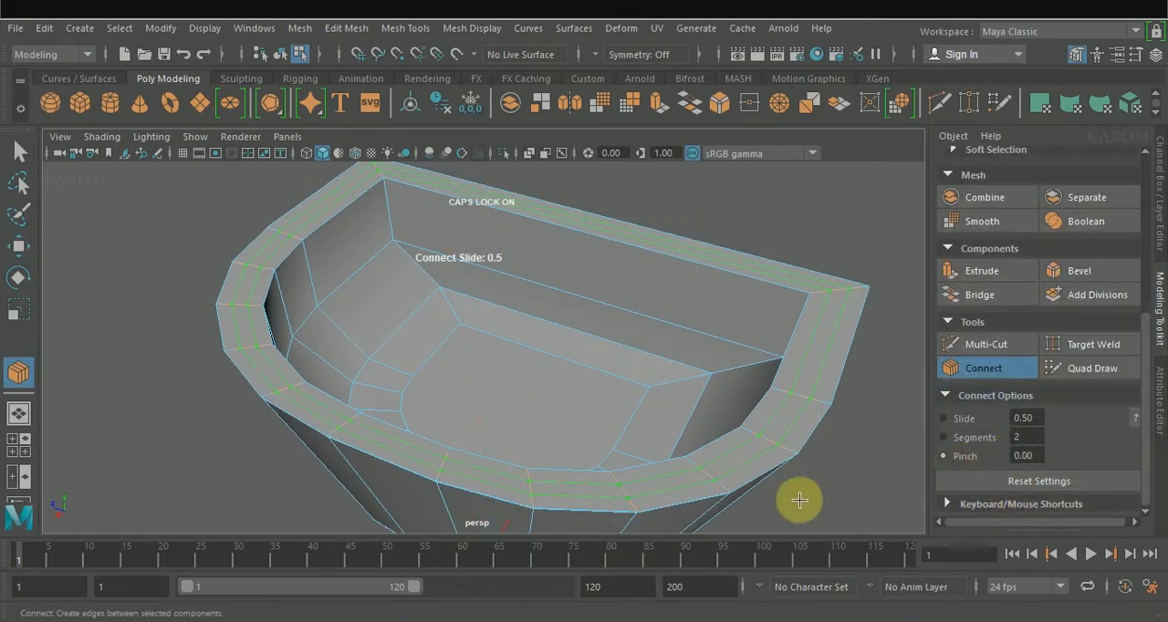
{"action": "middle_click_drag", "start_coordinate": [913, 499], "coordinate": [857, 507], "text": "ctrl"}
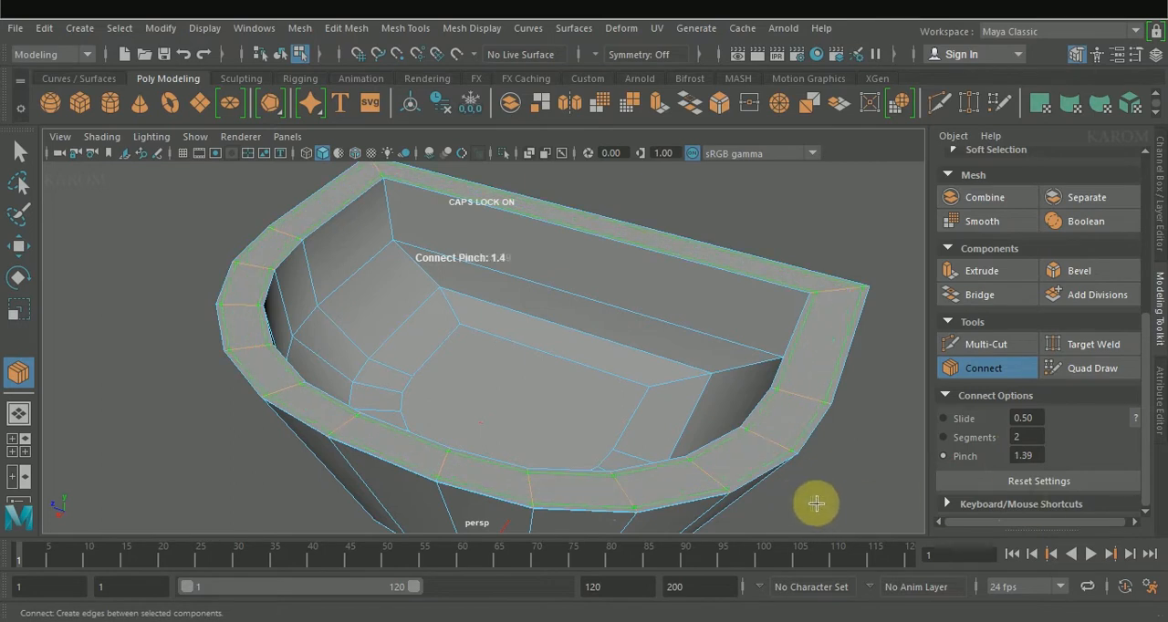
{"action": "key", "text": "w"}
{"action": "left_click_drag", "start_coordinate": [828, 511], "coordinate": [620, 482], "text": "alt"}
Step: In the top view, connect the straight side edges at the basin's back with 1 segment, slide 0.01 and pinch -0.99
{"action": "key", "text": "space"}
{"action": "key", "text": "space"}
{"action": "right_click_drag", "start_coordinate": [380, 162], "coordinate": [377, 179]}
{"action": "left_click_drag", "start_coordinate": [379, 508], "coordinate": [380, 513]}
{"action": "left_click", "coordinate": [985, 500]}
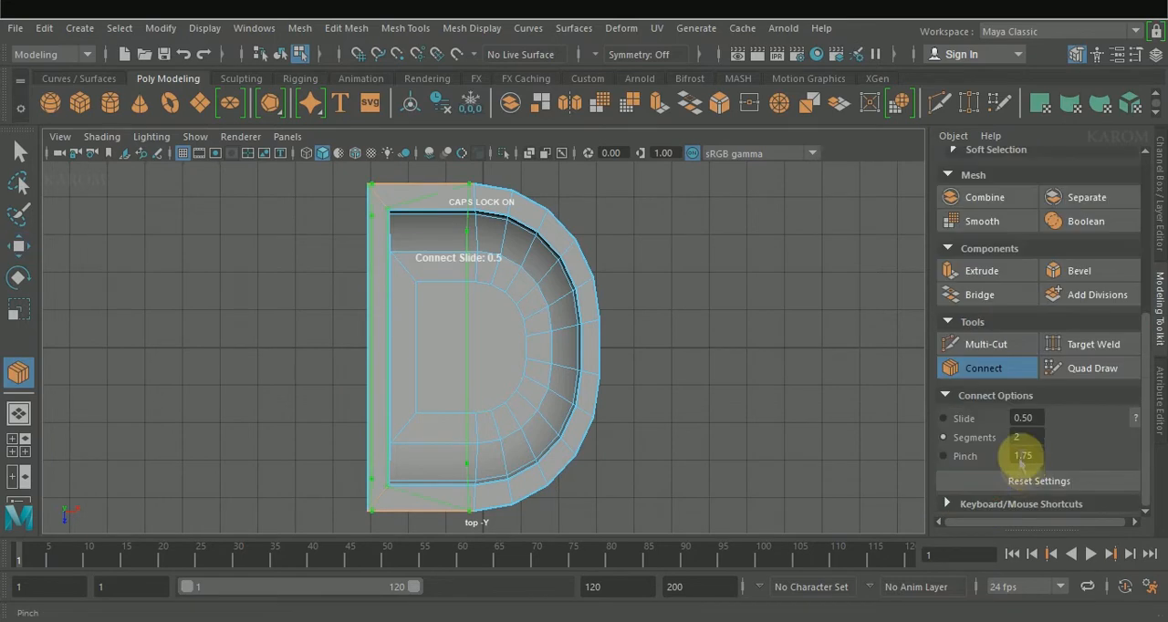
{"action": "left_click_drag", "start_coordinate": [1024, 439], "coordinate": [857, 425]}
{"action": "left_click", "coordinate": [968, 441]}
{"action": "left_click_drag", "start_coordinate": [972, 466], "coordinate": [647, 400]}
{"action": "left_click_drag", "start_coordinate": [966, 418], "coordinate": [776, 391]}
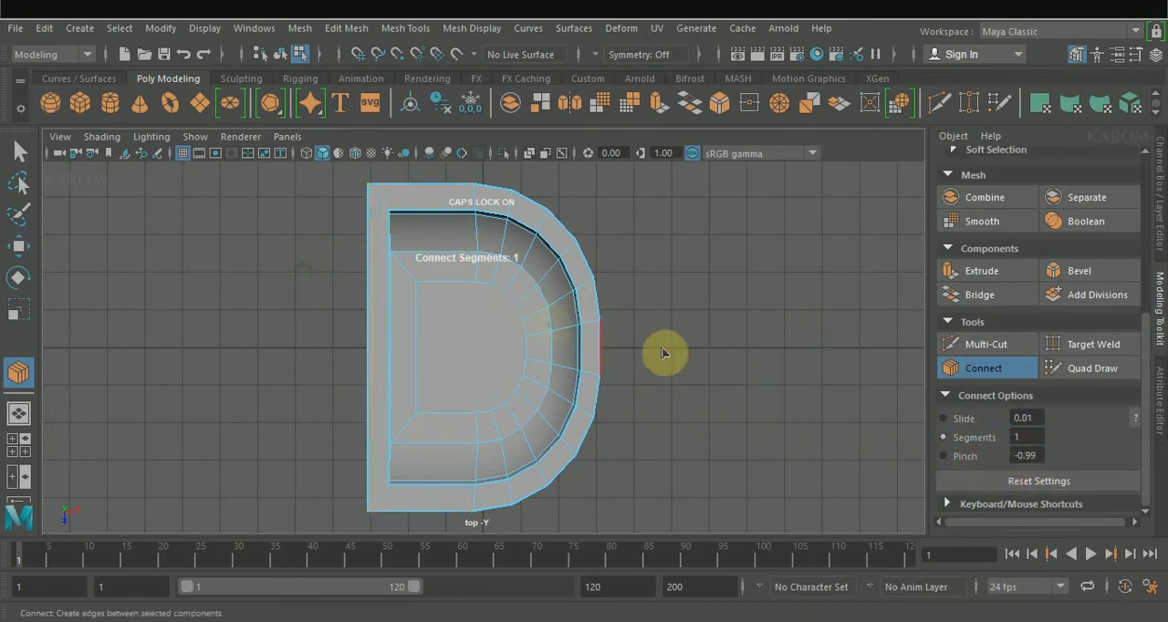
{"action": "left_click", "coordinate": [971, 372]}
Step: Straighten the new edge loop by scaling it and move it in line with the bowl's back edge
{"action": "key", "text": "w"}
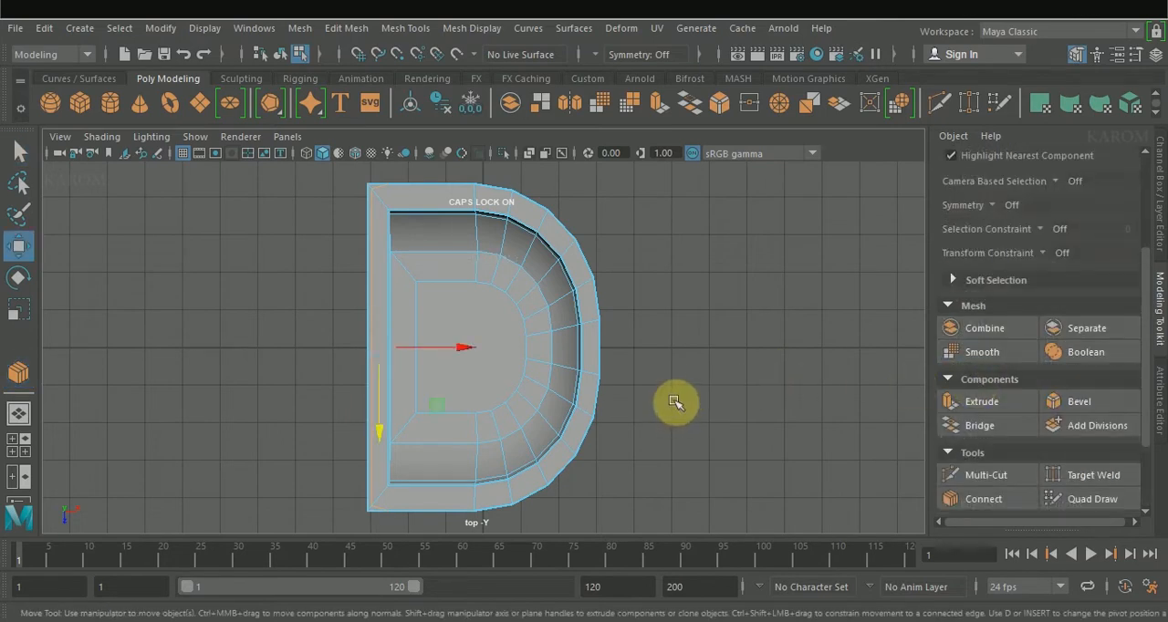
{"action": "key", "text": "r"}
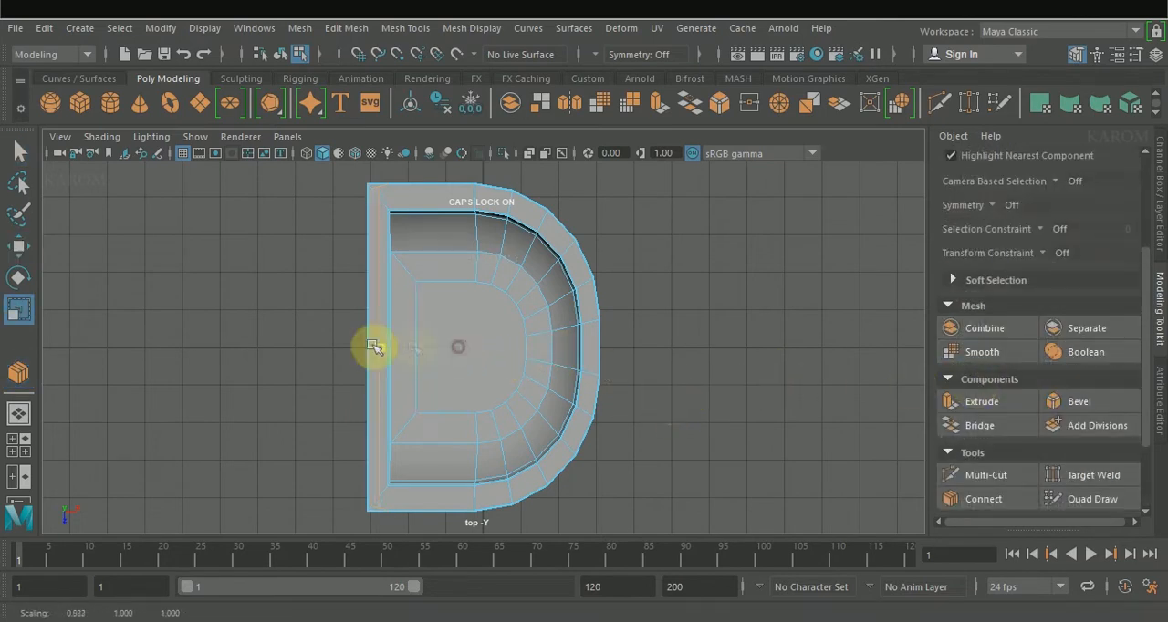
{"action": "key", "text": "w"}
{"action": "left_click_drag", "start_coordinate": [385, 347], "coordinate": [471, 354]}
Step: Connect the short edges behind that loop with 1 segment and slide 0.01, creating a supporting loop along the basin's back edge
{"action": "left_click_drag", "start_coordinate": [375, 167], "coordinate": [398, 481]}
{"action": "left_click_drag", "start_coordinate": [381, 531], "coordinate": [382, 531]}
{"action": "left_click", "coordinate": [984, 499]}
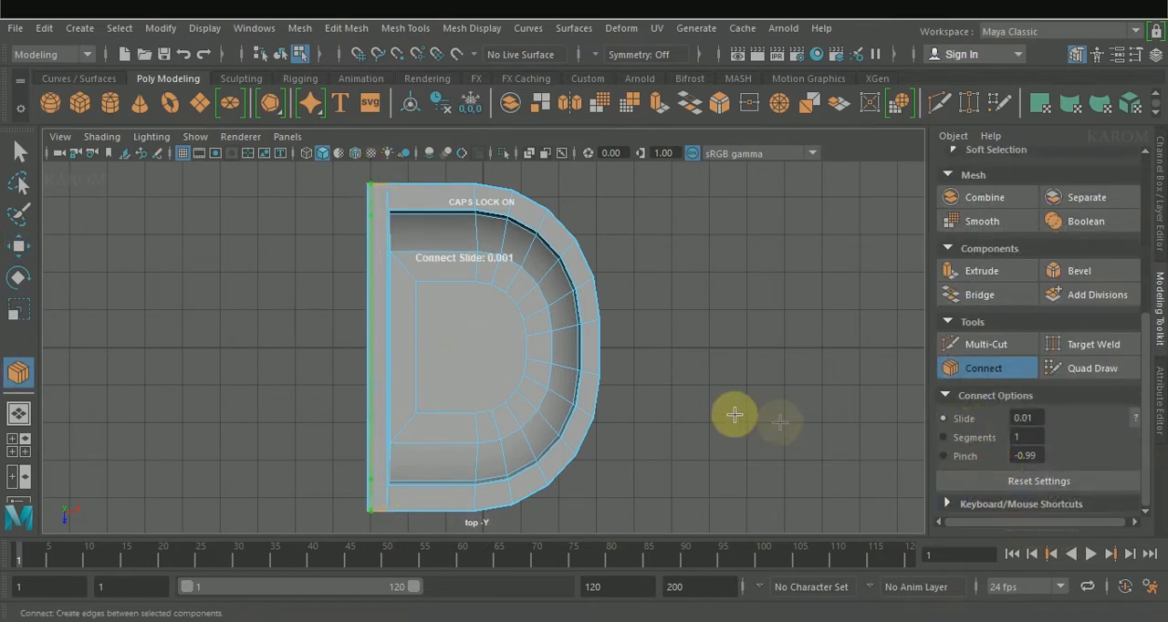
{"action": "left_click", "coordinate": [984, 368]}
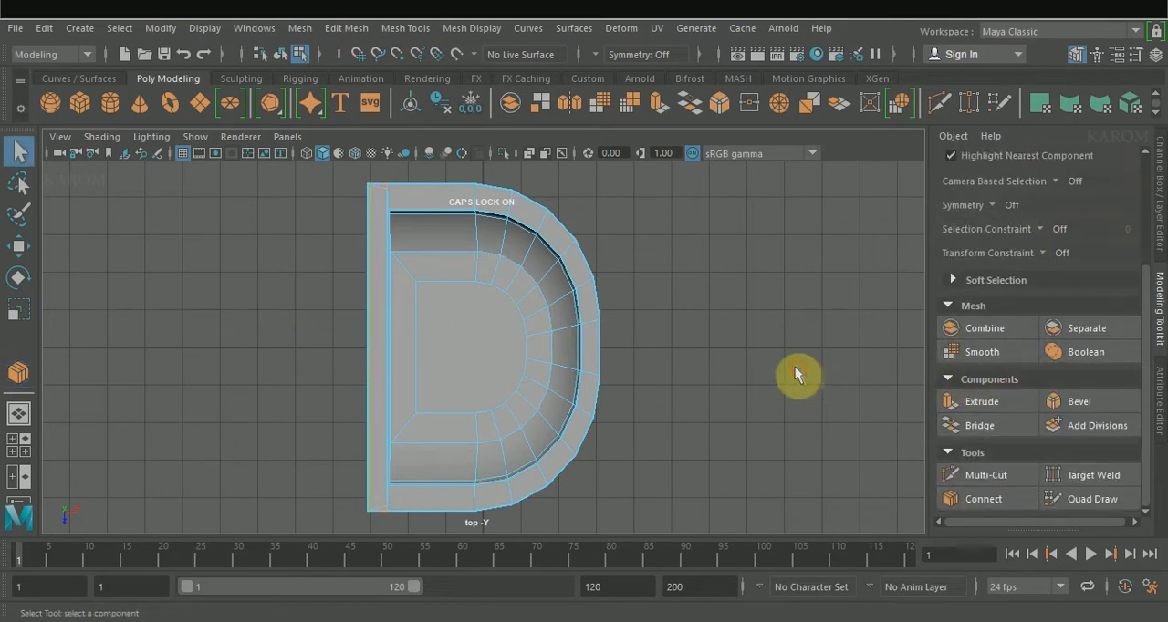
{"action": "key", "text": "3"}
{"action": "left_click_drag", "start_coordinate": [701, 374], "coordinate": [670, 432], "text": "alt"}
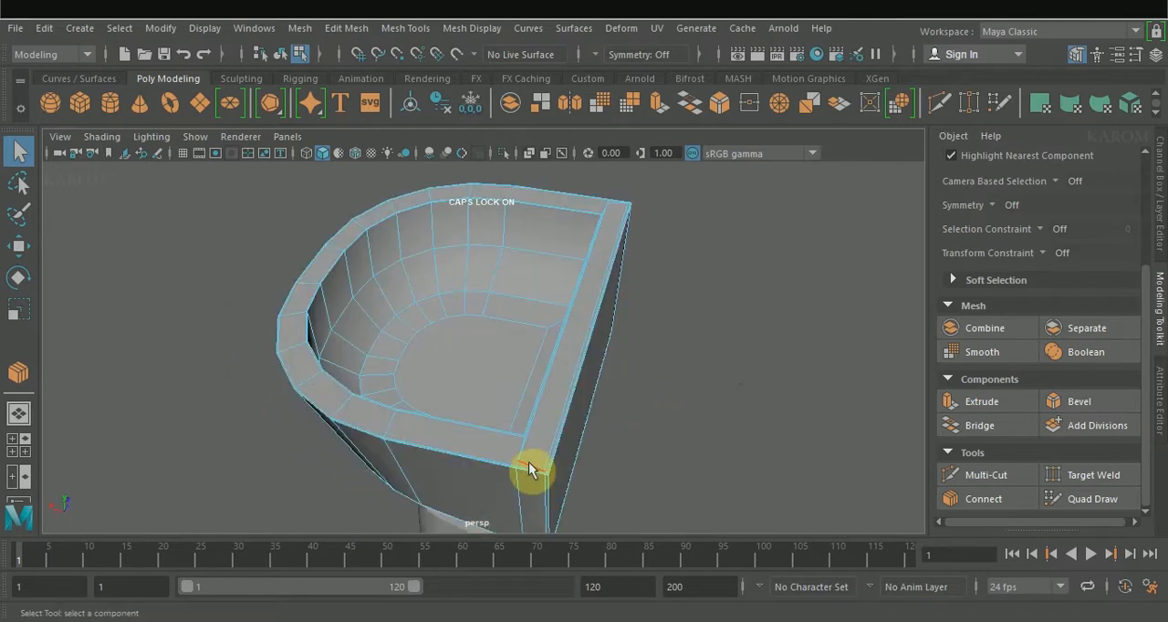
Step: Target-weld the surplus rim vertices at both back corners of the basin
{"action": "scroll", "coordinate": [559, 468], "scroll_direction": "up", "scroll_amount": 4}
{"action": "middle_click_drag", "start_coordinate": [559, 468], "coordinate": [563, 371], "text": "alt"}
{"action": "right_click_drag", "start_coordinate": [596, 425], "coordinate": [511, 148]}
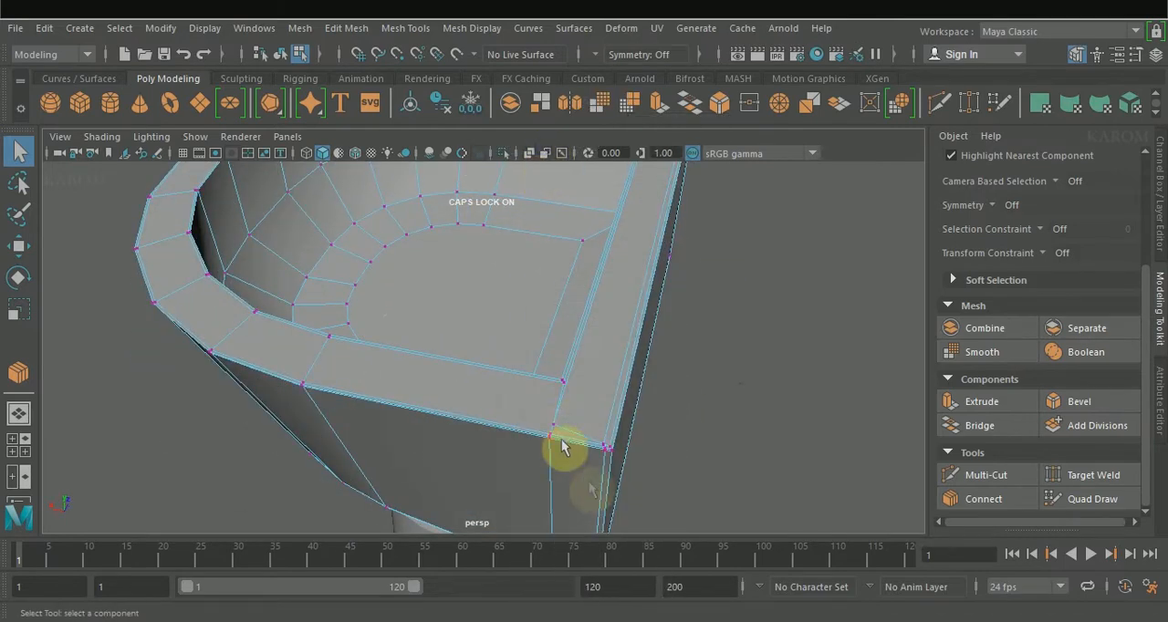
{"action": "left_click", "coordinate": [1059, 476]}
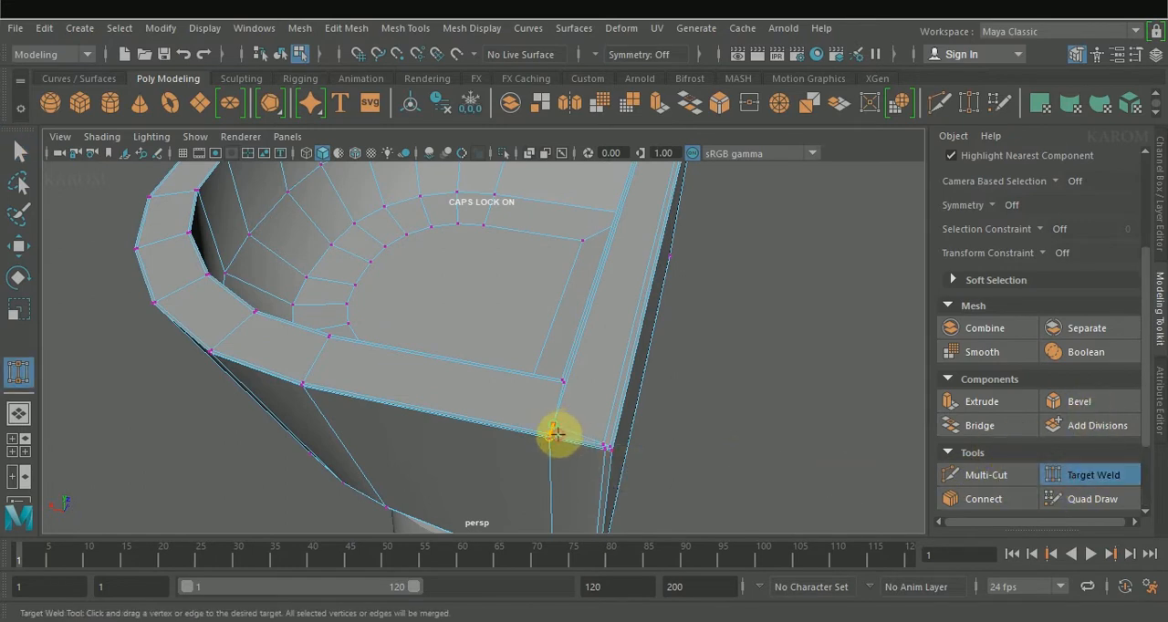
{"action": "left_click_drag", "start_coordinate": [666, 392], "coordinate": [698, 344], "text": "alt"}
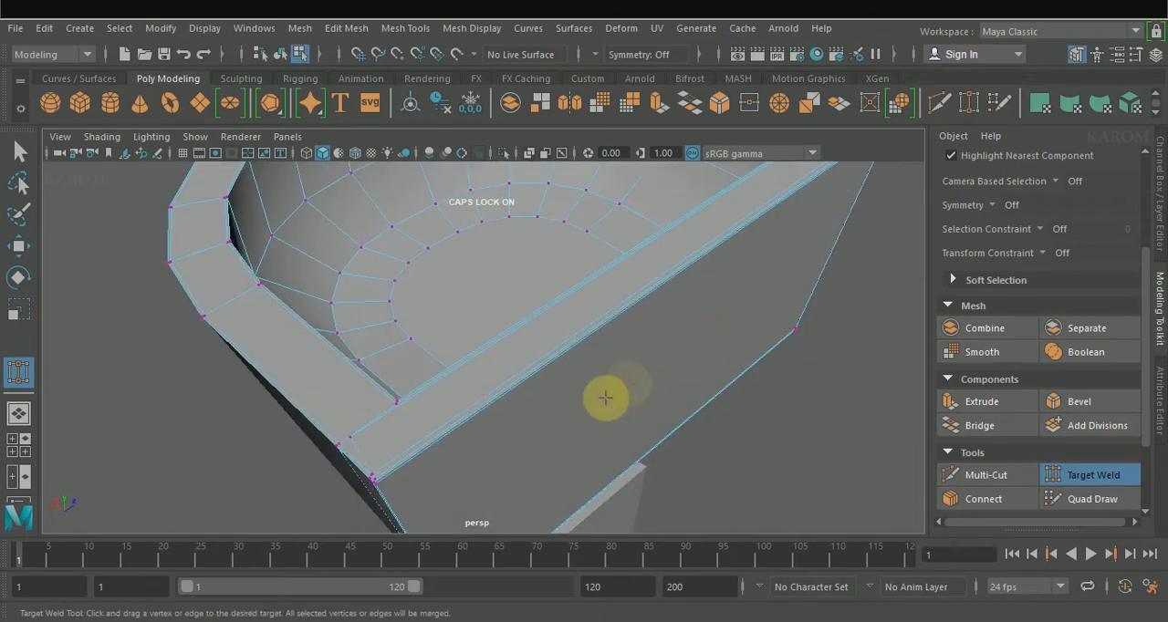
{"action": "right_click_drag", "start_coordinate": [399, 94], "coordinate": [399, 94]}
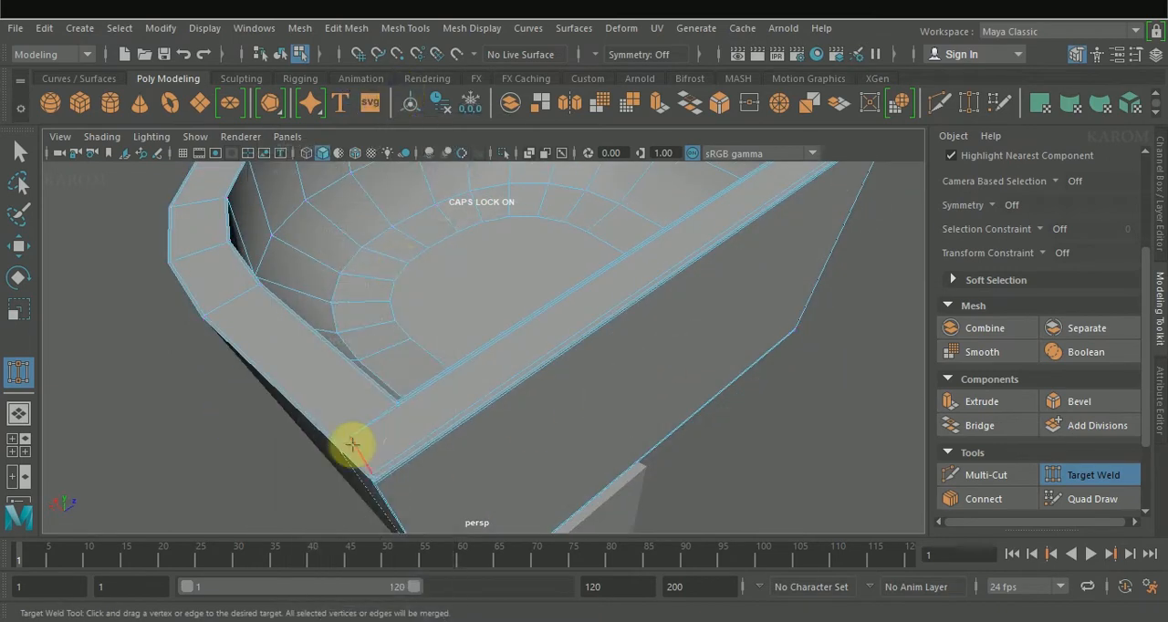
{"action": "left_click_drag", "start_coordinate": [770, 374], "coordinate": [109, 268], "text": "alt"}
{"action": "left_click", "coordinate": [170, 264]}
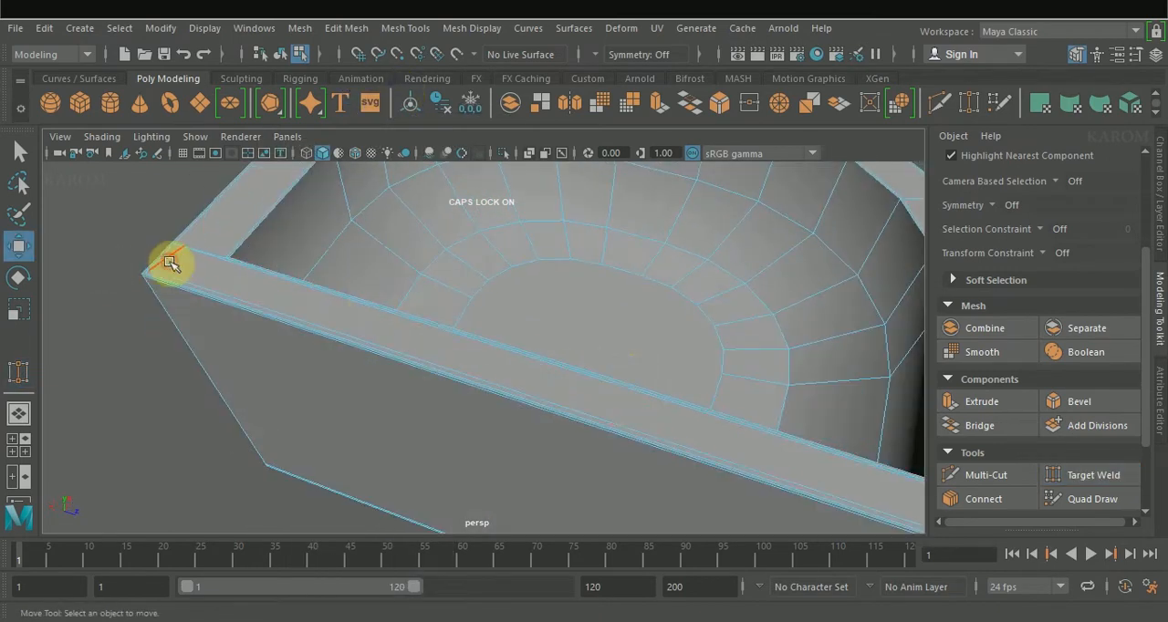
{"action": "key", "text": "w"}
Step: Examine the basin's corners, rim and bowl in smooth preview, and return to the unsmoothed display
{"action": "scroll", "coordinate": [313, 284], "scroll_direction": "down", "scroll_amount": 4}
{"action": "left_click", "coordinate": [757, 443]}
{"action": "key", "text": "3"}
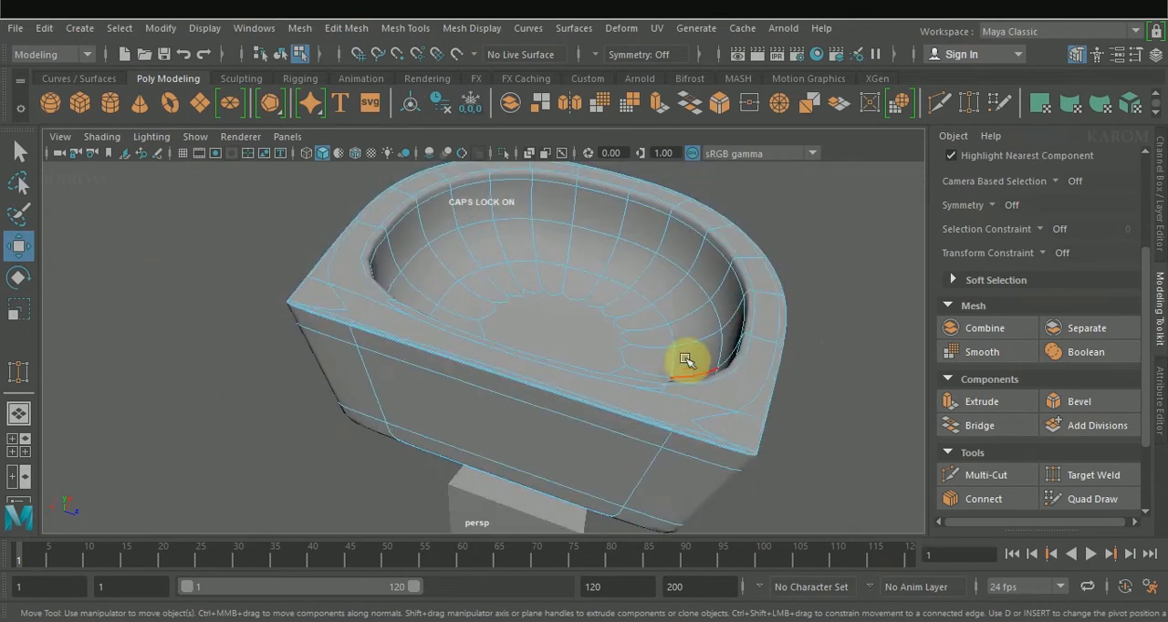
{"action": "left_click_drag", "start_coordinate": [474, 443], "coordinate": [684, 484], "text": "alt"}
{"action": "right_click_drag", "start_coordinate": [546, 146], "coordinate": [678, 98]}
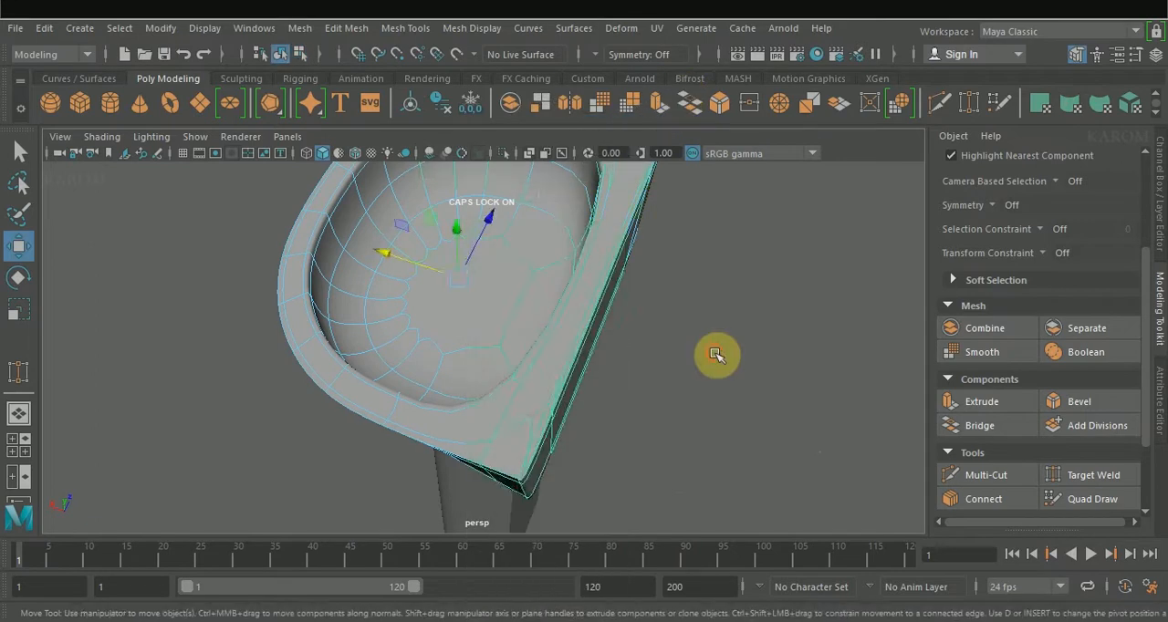
{"action": "left_click_drag", "start_coordinate": [608, 410], "coordinate": [816, 390], "text": "alt"}
{"action": "left_click", "coordinate": [553, 344]}
{"action": "key", "text": "1"}
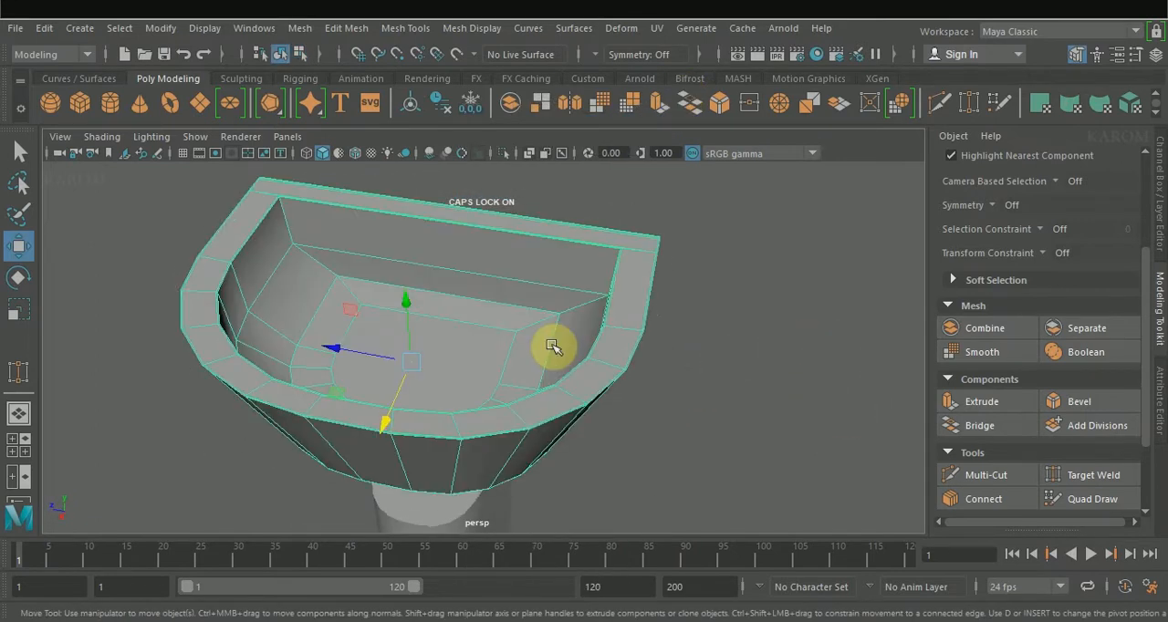
Step: Connect the upright edges of the bowl's inner wall with 1 segment and slide 0.01, adding a supporting loop below the rim
{"action": "right_click_drag", "start_coordinate": [553, 346], "coordinate": [438, 319], "text": "shift"}
{"action": "left_click_drag", "start_coordinate": [374, 283], "coordinate": [406, 210], "text": "alt"}
{"action": "left_click", "coordinate": [275, 301]}
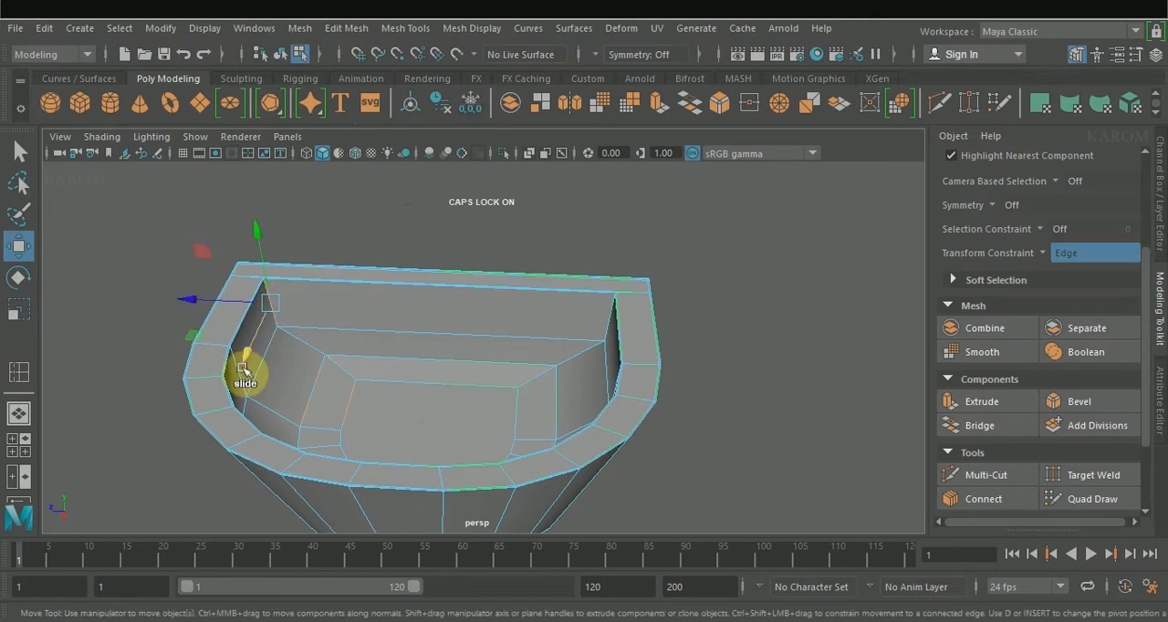
{"action": "left_click", "coordinate": [995, 499]}
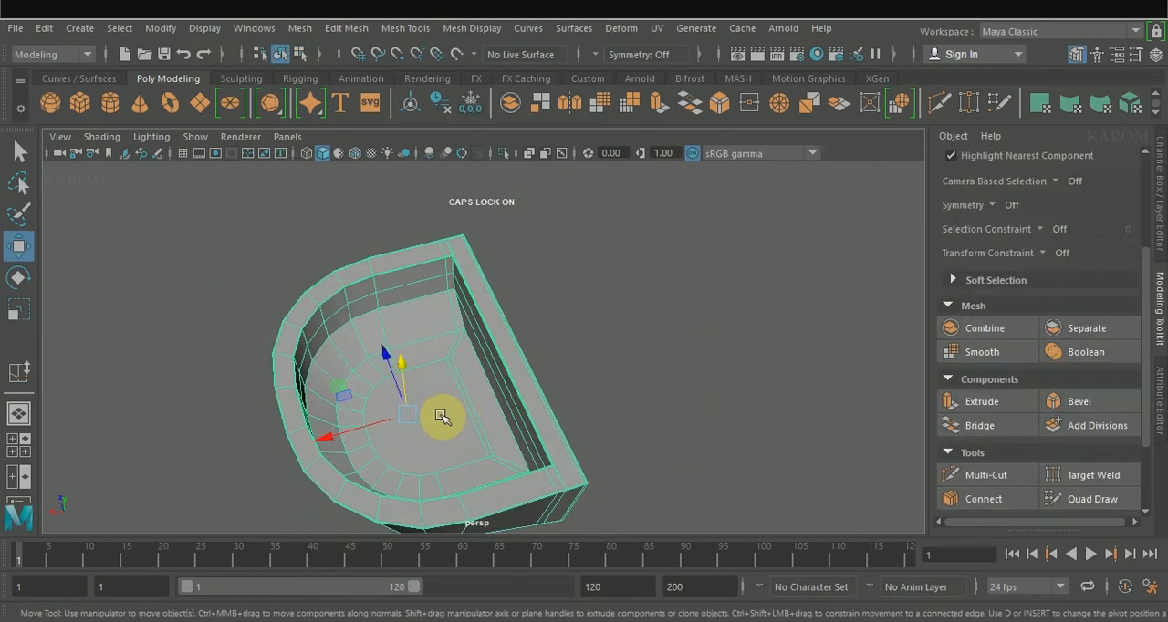
{"action": "right_click_drag", "start_coordinate": [442, 417], "coordinate": [420, 196]}
Step: Extrude the bowl's floor face, scale it inward and shift it toward the basin's straight back
{"action": "left_click", "coordinate": [409, 398]}
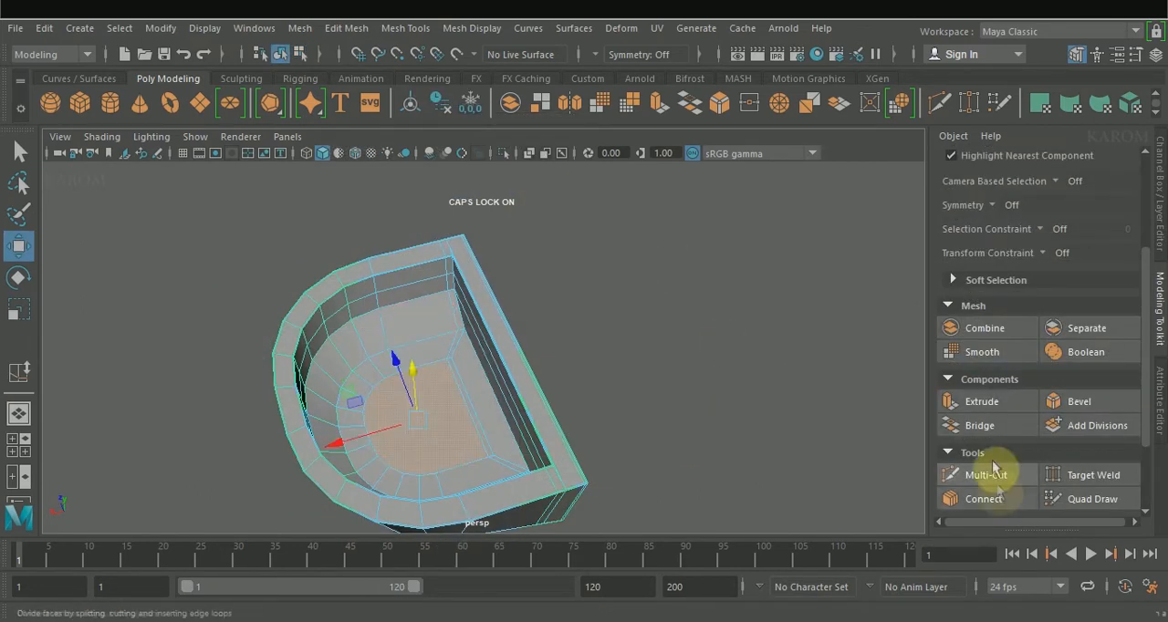
{"action": "left_click", "coordinate": [996, 402]}
{"action": "scroll", "coordinate": [463, 418], "scroll_direction": "up", "scroll_amount": 5}
{"action": "key", "text": "r"}
{"action": "left_click_drag", "start_coordinate": [398, 362], "coordinate": [351, 314]}
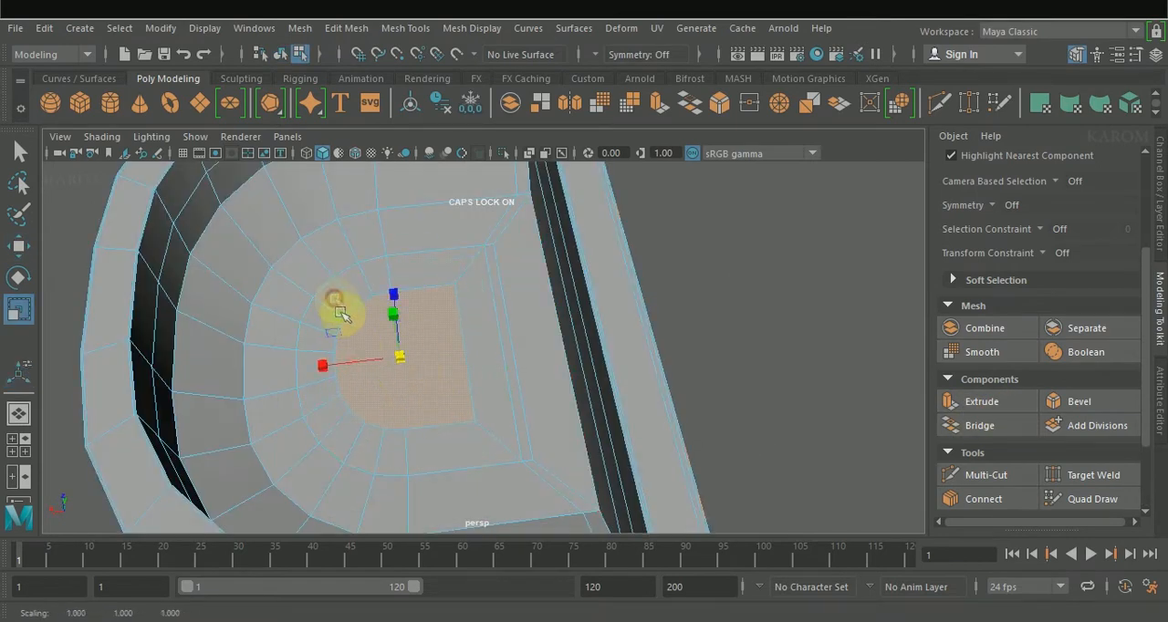
{"action": "key", "text": "w"}
{"action": "left_click_drag", "start_coordinate": [411, 370], "coordinate": [359, 365]}
{"action": "key", "text": "r"}
{"action": "key", "text": "w"}
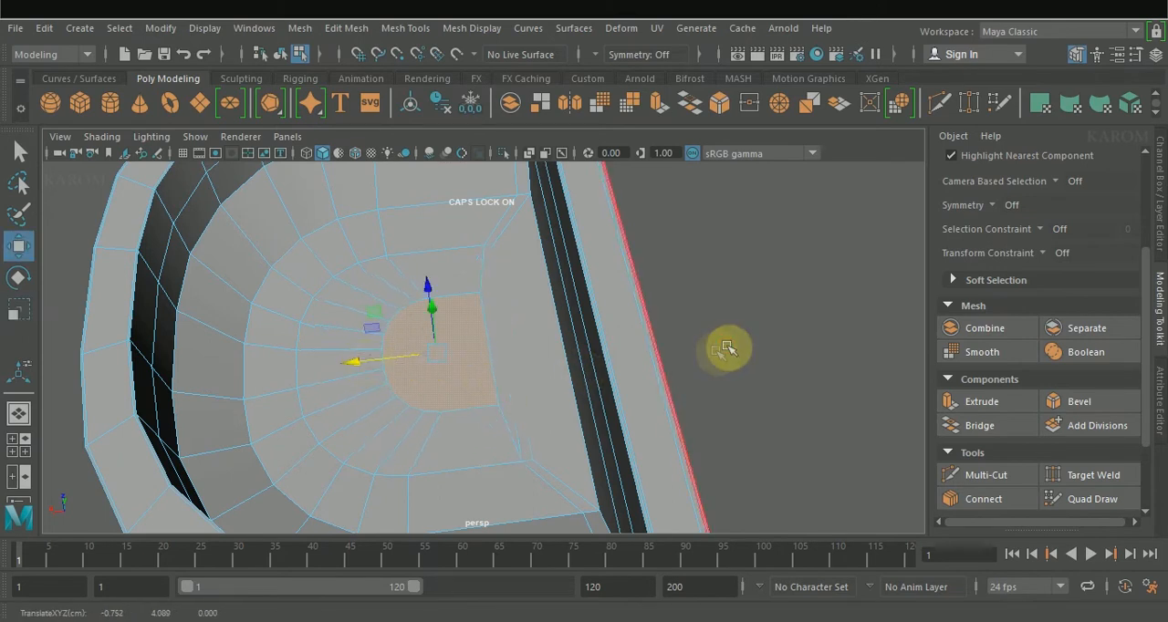
Step: Extrude the bowl's central floor face again, scale it down to drain size and adjust its position
{"action": "left_click", "coordinate": [974, 402]}
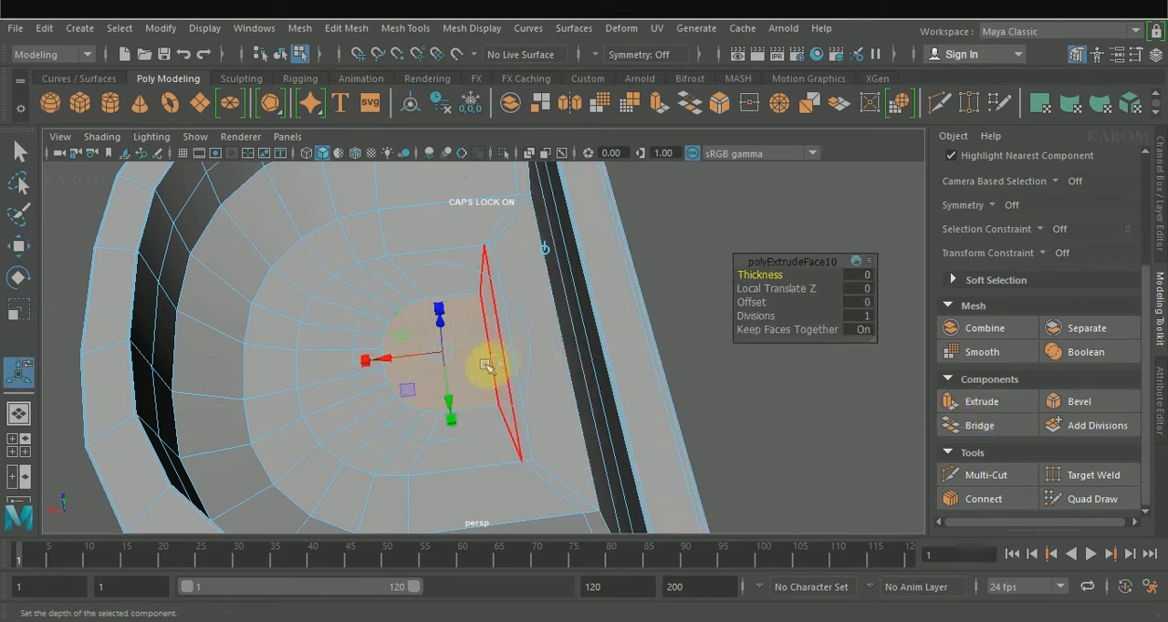
{"action": "mouse_move", "coordinate": [438, 356]}
{"action": "left_mouse_down"}
{"action": "mouse_move", "coordinate": [421, 334]}
{"action": "mouse_move", "coordinate": [461, 363]}
{"action": "mouse_move", "coordinate": [435, 350]}
{"action": "left_mouse_up"}
{"action": "left_click_drag", "start_coordinate": [377, 381], "coordinate": [398, 349], "text": "alt"}
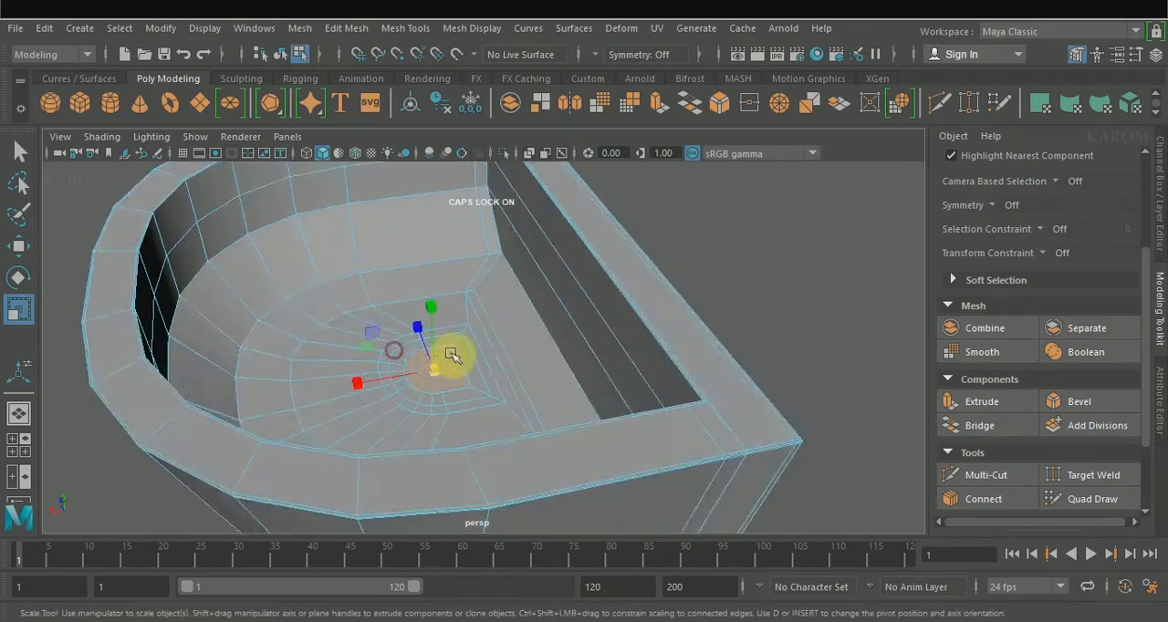
{"action": "scroll", "coordinate": [454, 355], "scroll_direction": "up", "scroll_amount": 5}
{"action": "key", "text": "w"}
{"action": "left_click_drag", "start_coordinate": [370, 390], "coordinate": [379, 392]}
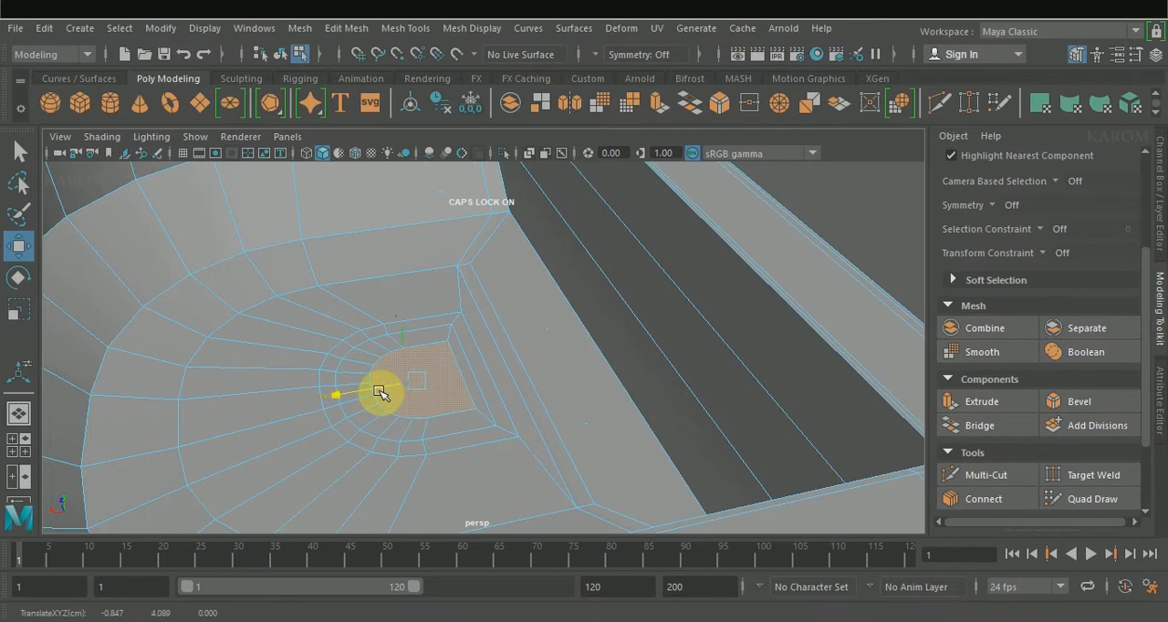
Step: Circularize the small central floor face with 2 added divisions to form a round drain outline
{"action": "left_click_drag", "start_coordinate": [444, 445], "coordinate": [456, 253], "text": "alt"}
{"action": "right_click_drag", "start_coordinate": [456, 253], "coordinate": [458, 391], "text": "shift"}
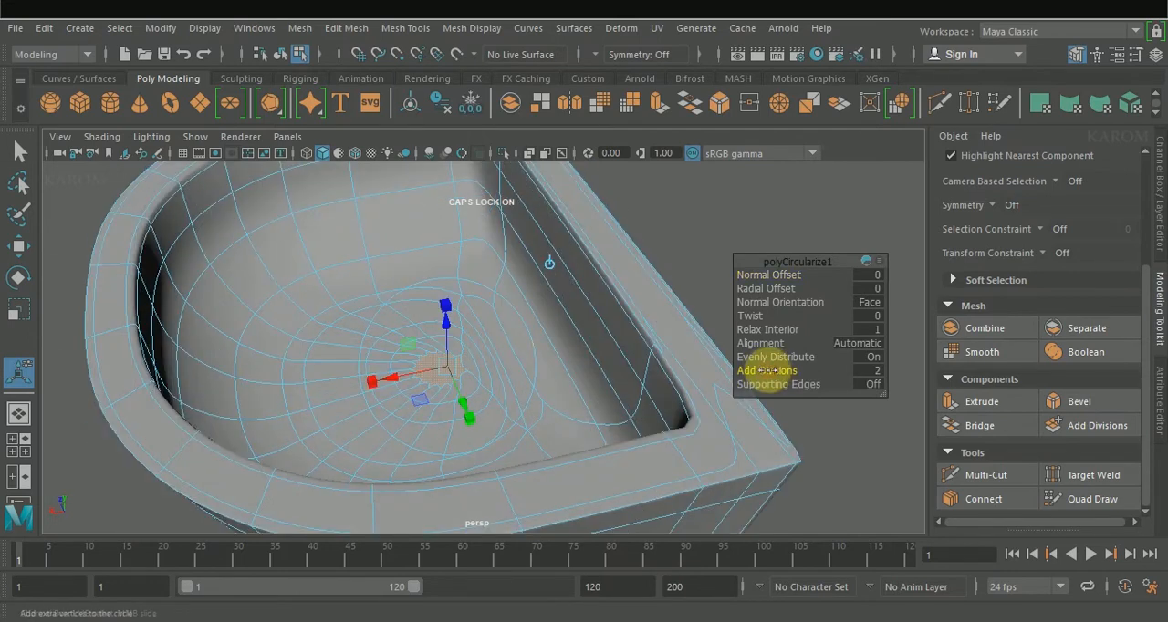
{"action": "key", "text": "1"}
{"action": "left_click_drag", "start_coordinate": [514, 362], "coordinate": [800, 341], "text": "alt"}
{"action": "key", "text": "w"}
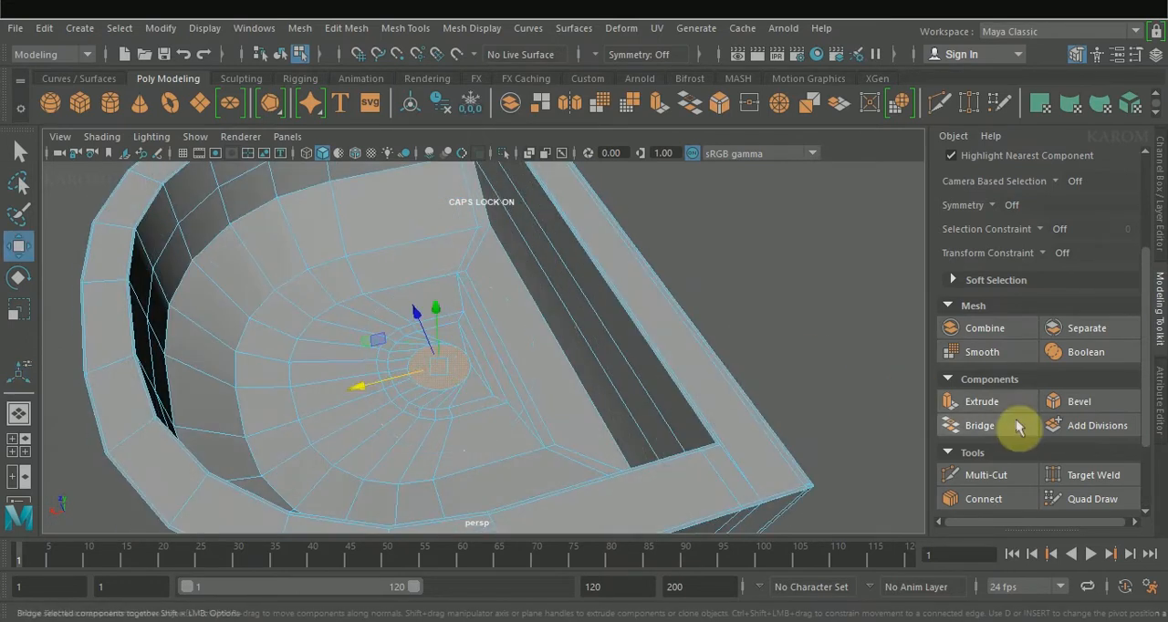
Step: Extrude the round drain face with thicknesses of 0.05 and -0.07, scale it inward and check it in smooth preview
{"action": "left_click", "coordinate": [1000, 403]}
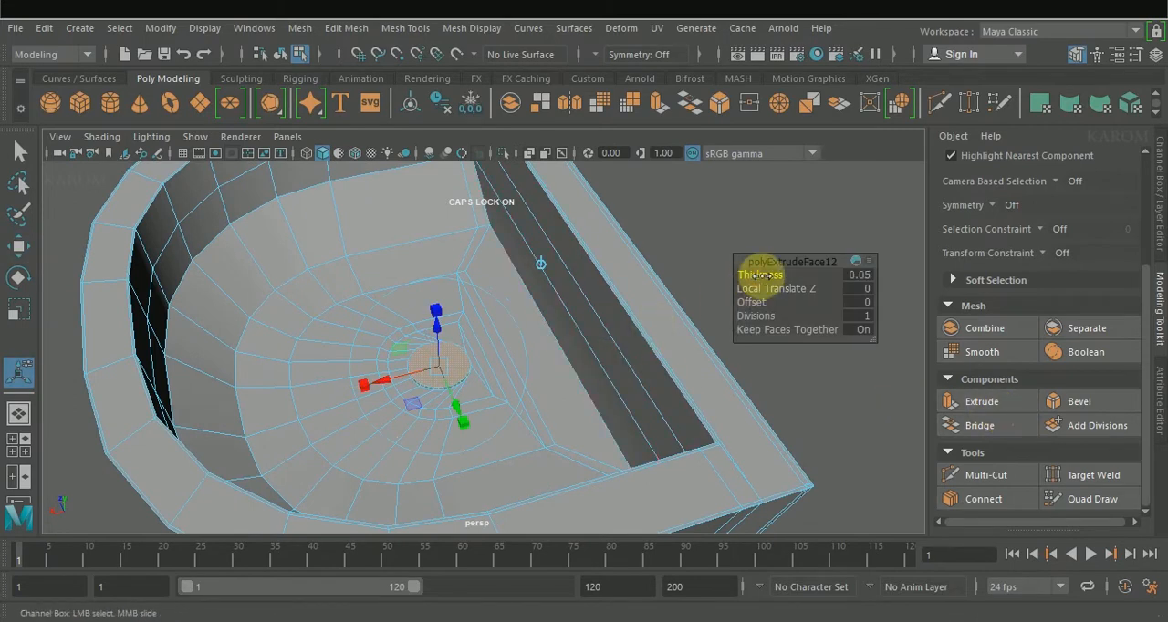
{"action": "left_click", "coordinate": [957, 403]}
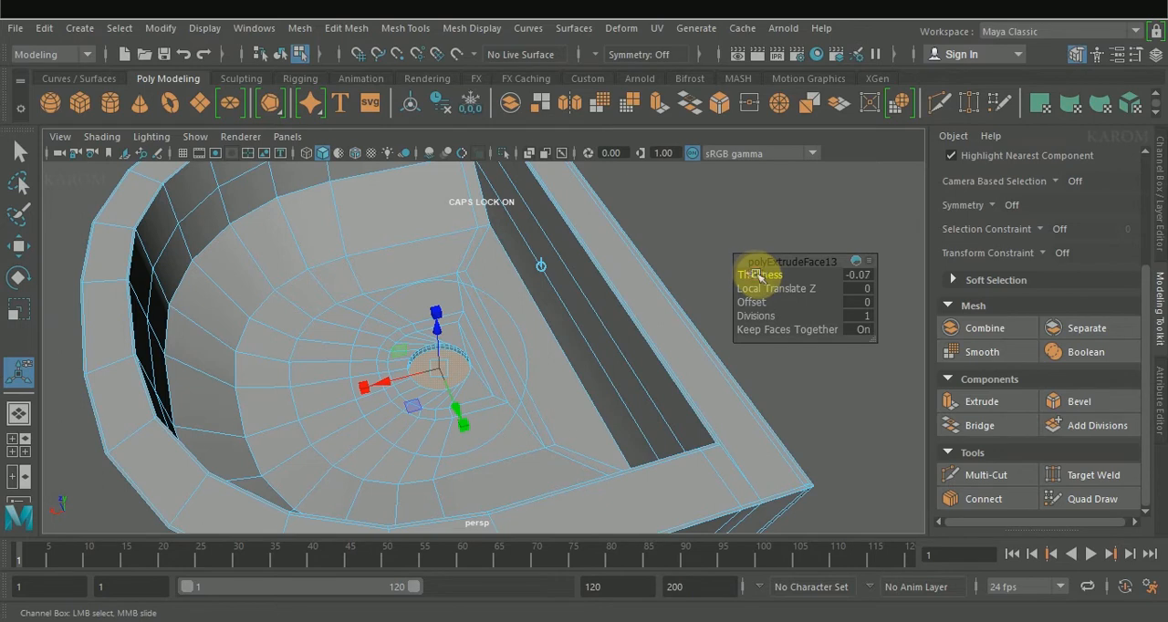
{"action": "key", "text": "r"}
{"action": "left_click_drag", "start_coordinate": [439, 370], "coordinate": [469, 391]}
{"action": "key", "text": "3"}
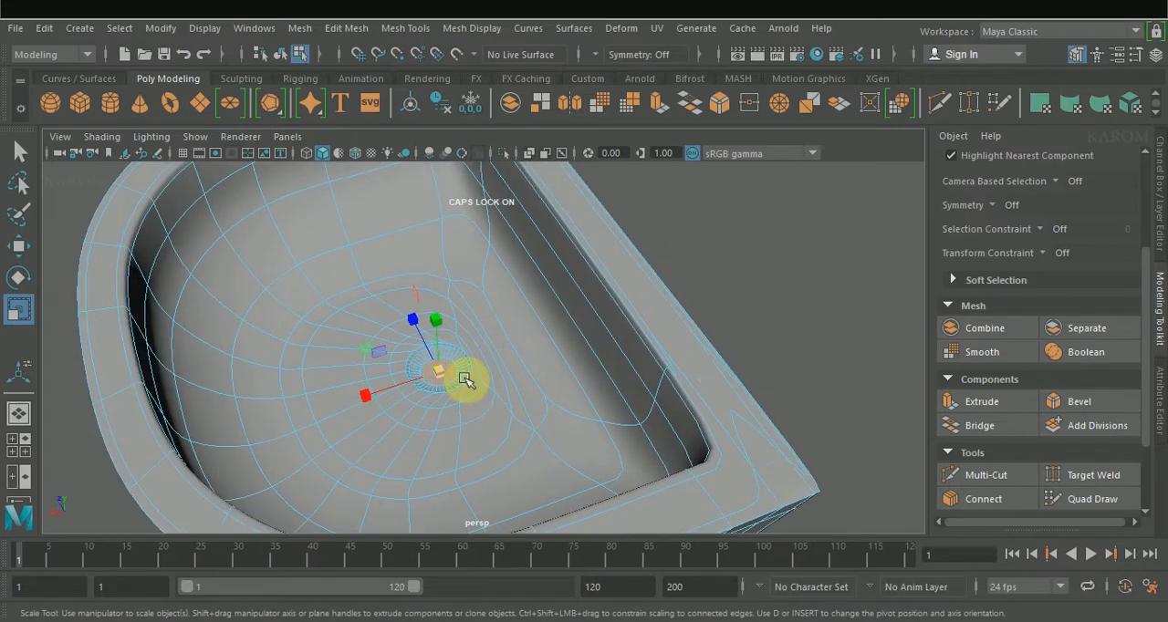
{"action": "key", "text": "1"}
Step: Scale the drain's innermost face to size and extrude it down through the basin's bottom as a drain pipe
{"action": "left_click", "coordinate": [439, 372]}
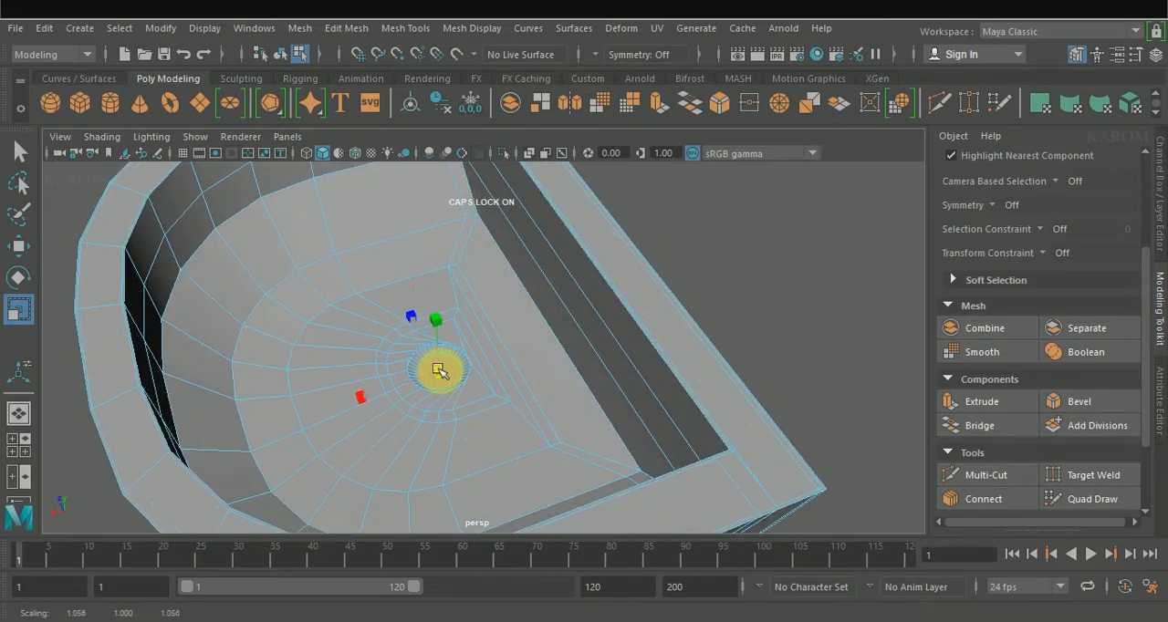
{"action": "key", "text": "w"}
{"action": "key", "text": "r"}
{"action": "left_click_drag", "start_coordinate": [448, 373], "coordinate": [442, 376]}
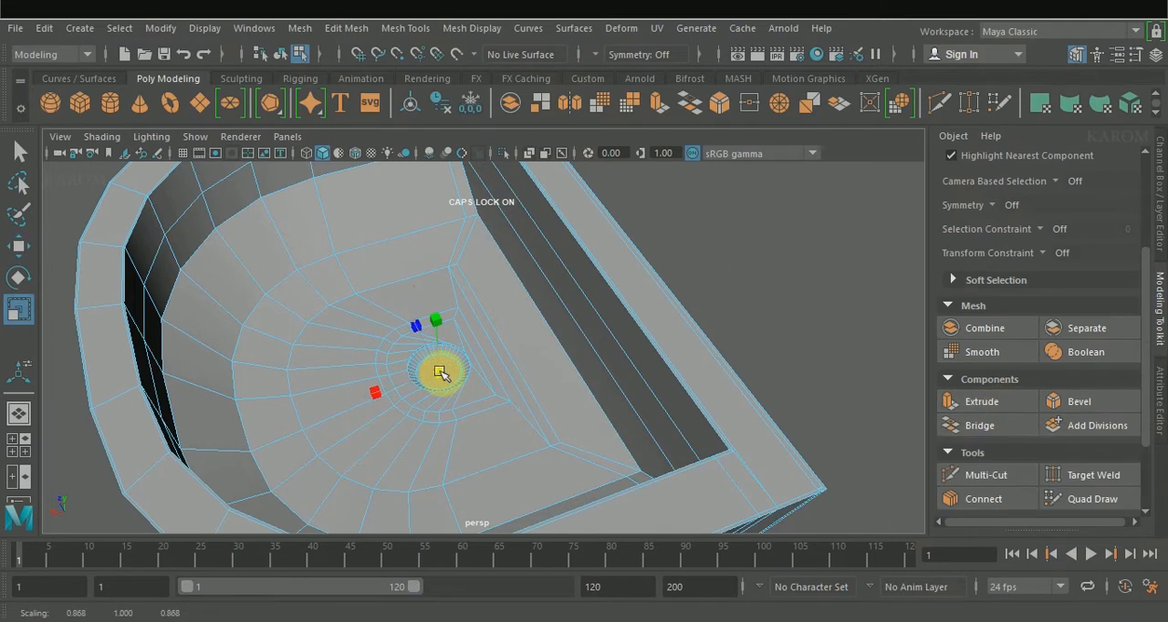
{"action": "left_click", "coordinate": [978, 401]}
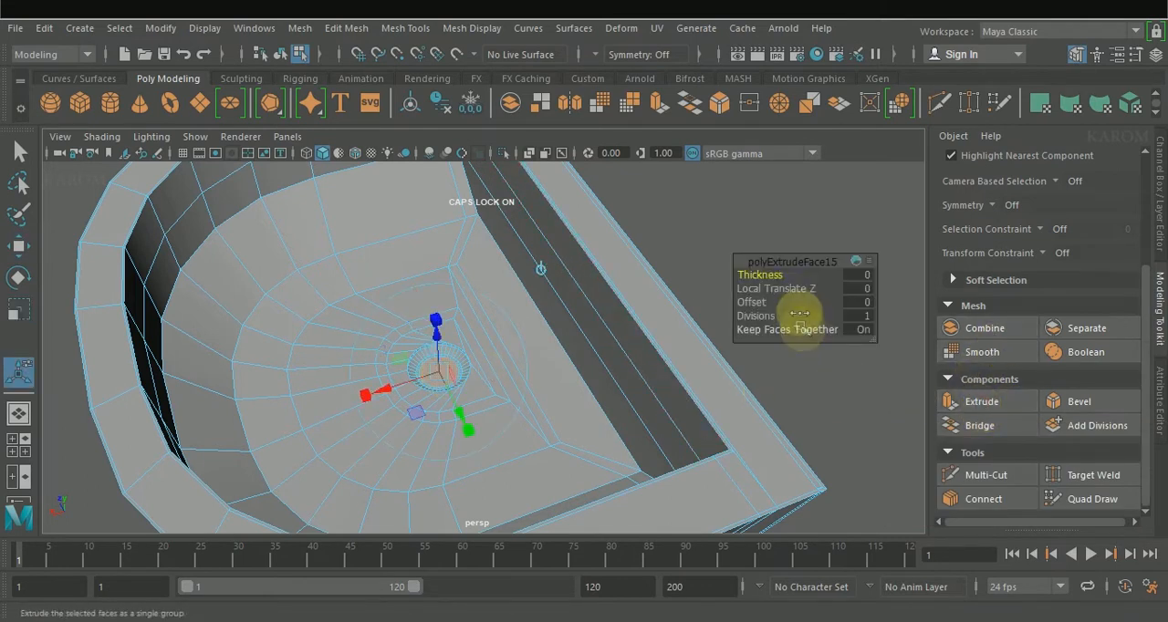
{"action": "left_click_drag", "start_coordinate": [756, 271], "coordinate": [830, 276]}
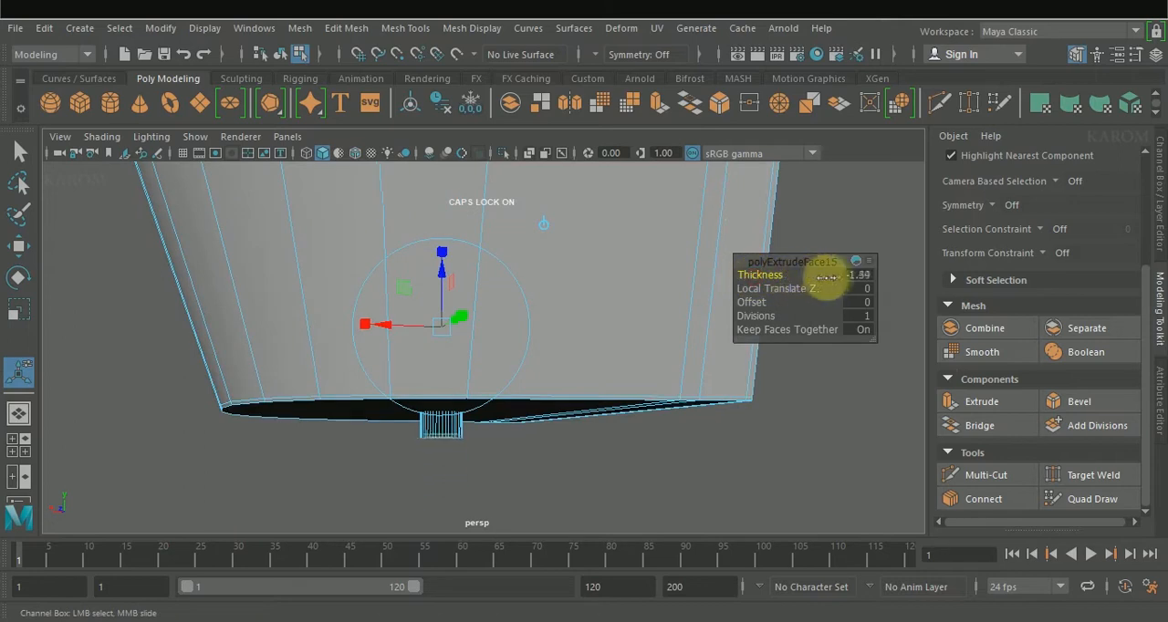
{"action": "right_click", "coordinate": [458, 149]}
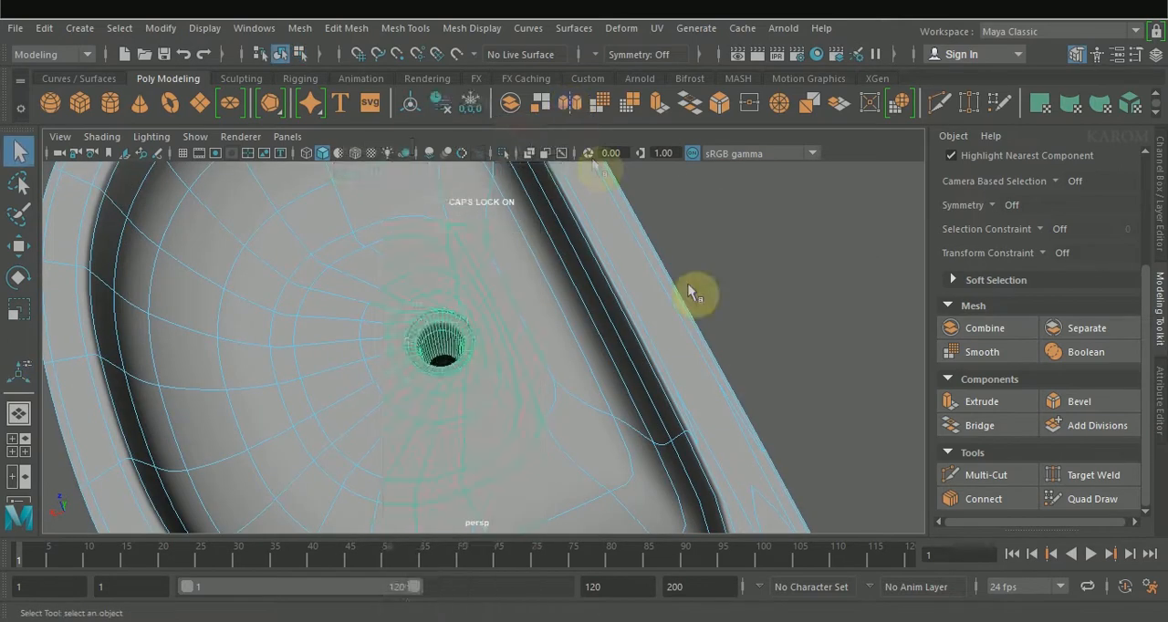
Step: Extrude the basin's flat underside face and scale it inward, and insert a supporting edge loop near the drain pipe's lower end
{"action": "left_click_drag", "start_coordinate": [496, 399], "coordinate": [636, 302], "text": "alt"}
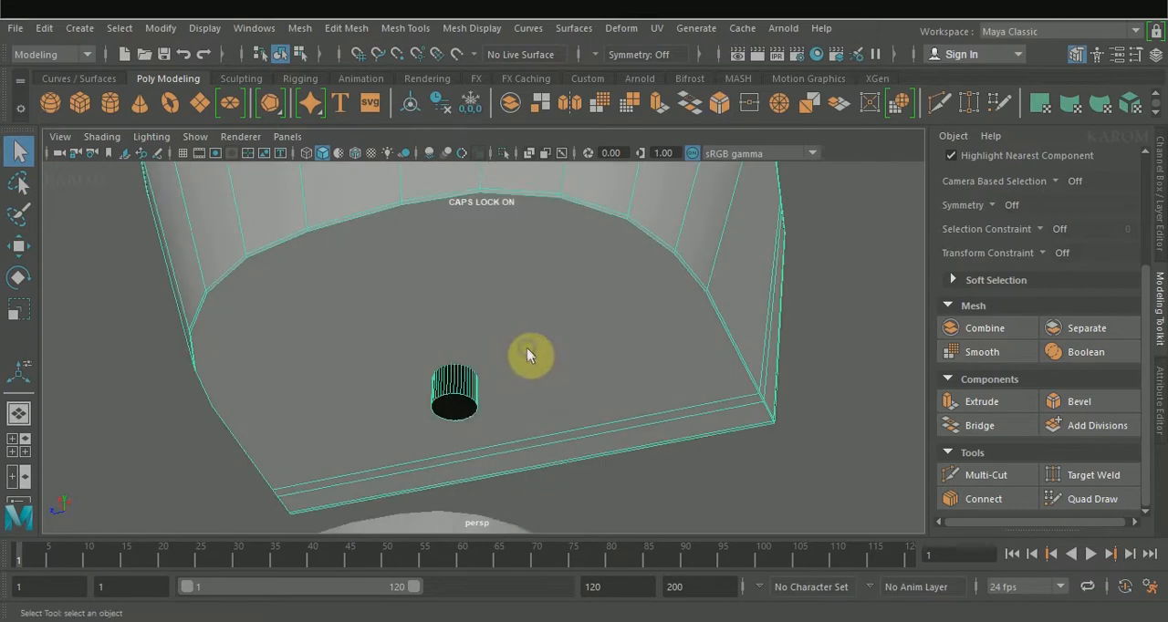
{"action": "right_click_drag", "start_coordinate": [526, 348], "coordinate": [521, 206]}
{"action": "left_click", "coordinate": [498, 321]}
{"action": "left_click", "coordinate": [982, 402]}
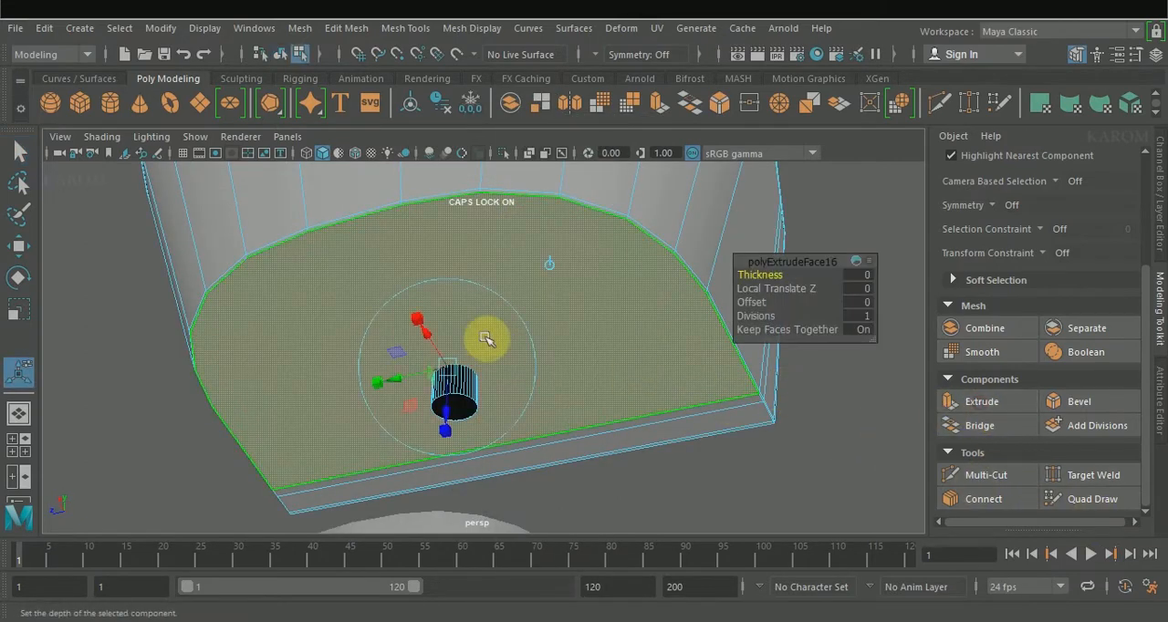
{"action": "key", "text": "r"}
{"action": "left_click_drag", "start_coordinate": [444, 361], "coordinate": [443, 436]}
{"action": "right_click_drag", "start_coordinate": [443, 436], "coordinate": [443, 322]}
{"action": "right_click_drag", "start_coordinate": [444, 322], "coordinate": [436, 442], "text": "shift"}
{"action": "scroll", "coordinate": [464, 461], "scroll_direction": "up", "scroll_amount": 4}
{"action": "scroll", "coordinate": [463, 458], "scroll_direction": "down", "scroll_amount": 2}
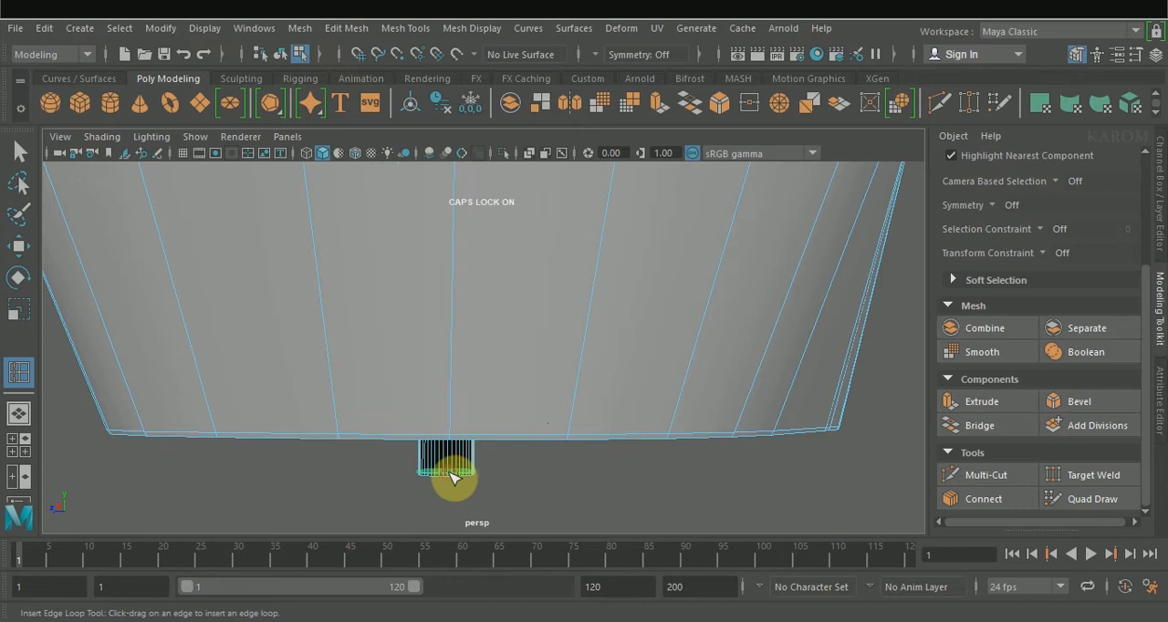
{"action": "left_click_drag", "start_coordinate": [453, 477], "coordinate": [505, 420], "text": "alt"}
Step: Duplicate the basin's flat back face as a separate object, pull it away from the basin and center its pivot
{"action": "left_click", "coordinate": [525, 286]}
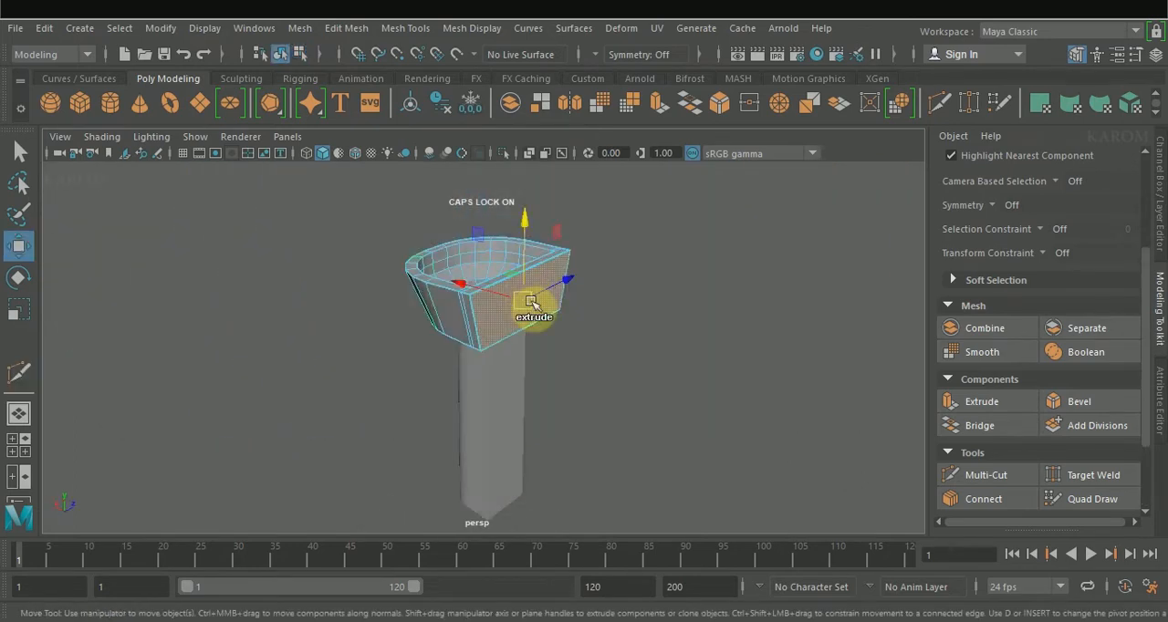
{"action": "right_click_drag", "start_coordinate": [526, 252], "coordinate": [508, 547], "text": "shift"}
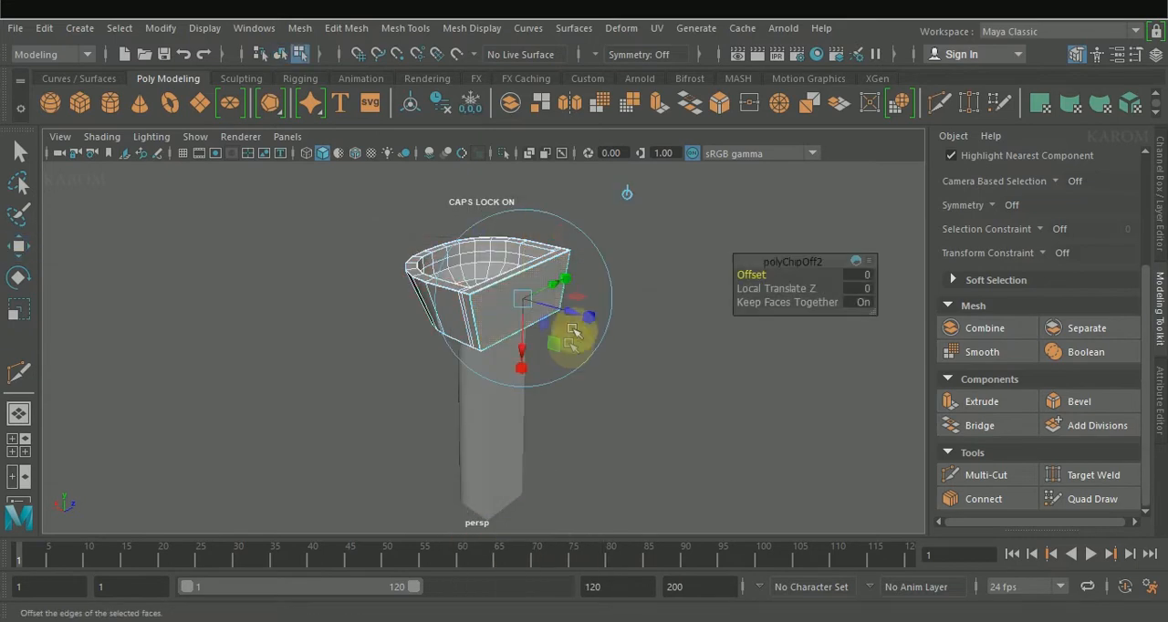
{"action": "left_click_drag", "start_coordinate": [578, 317], "coordinate": [603, 328]}
{"action": "right_click_drag", "start_coordinate": [570, 147], "coordinate": [633, 131]}
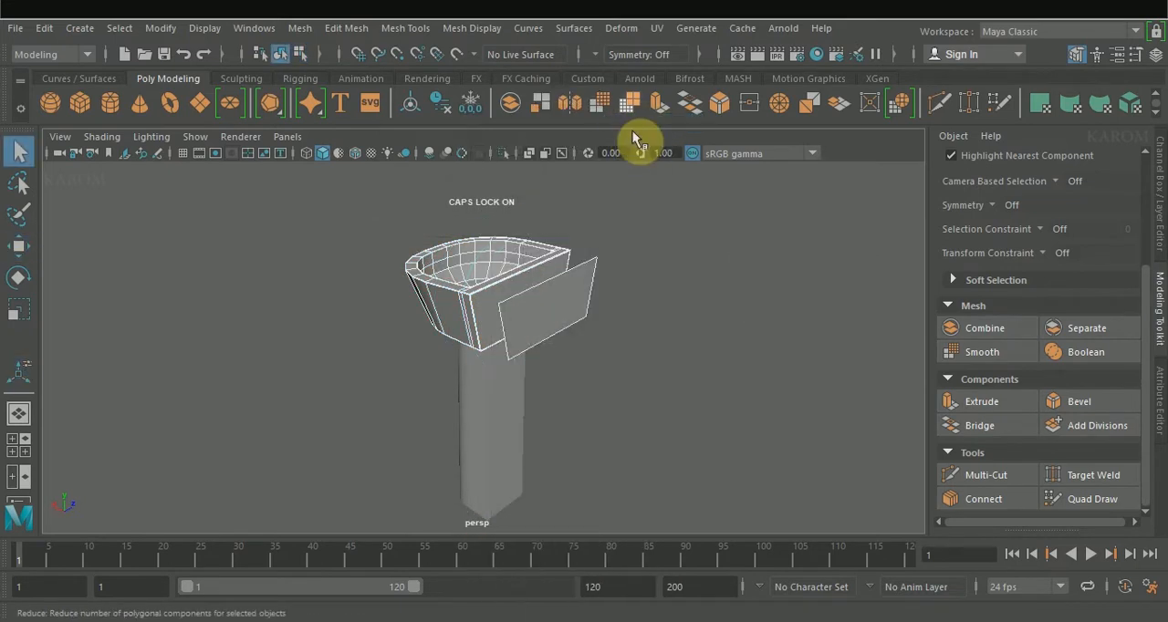
{"action": "left_click_drag", "start_coordinate": [562, 314], "coordinate": [589, 323], "text": "alt"}
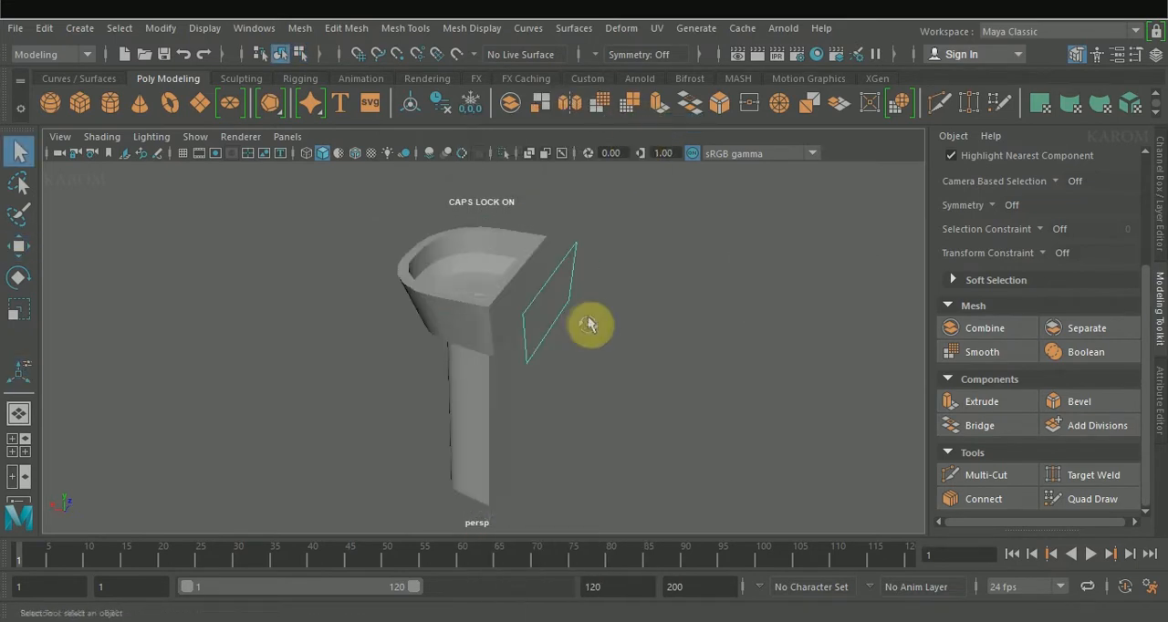
{"action": "key", "text": "w"}
{"action": "left_click", "coordinate": [409, 104]}
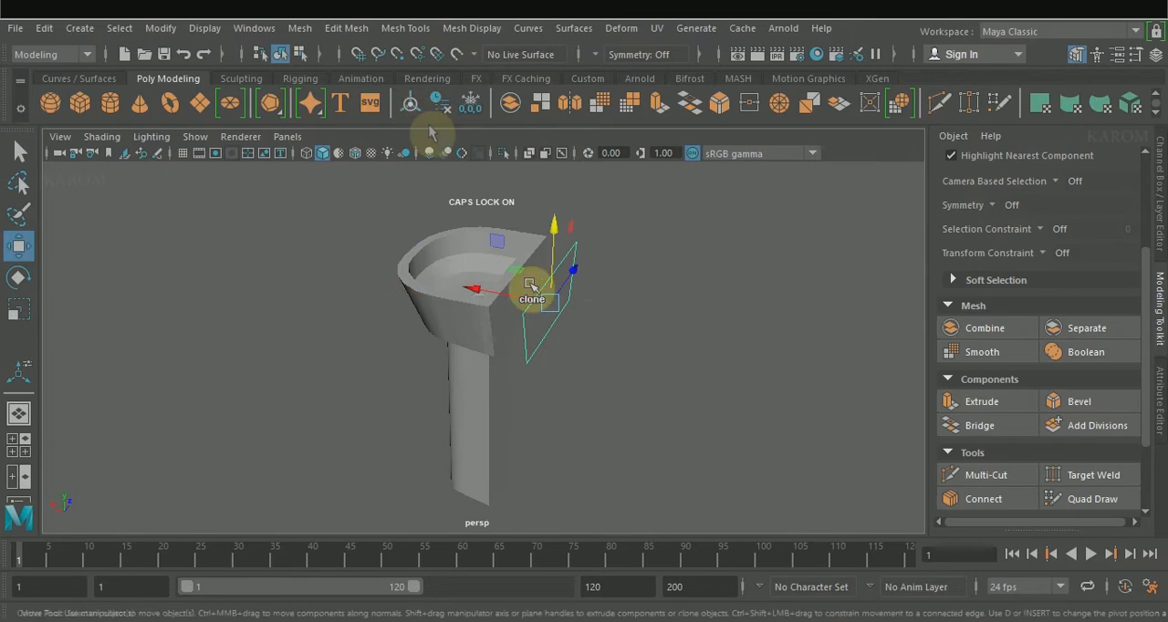
Step: Extrude the separated back panel to a thickness of about 1.8 and place the block against the basin's back
{"action": "left_click", "coordinate": [994, 402]}
{"action": "left_click_drag", "start_coordinate": [747, 272], "coordinate": [828, 280]}
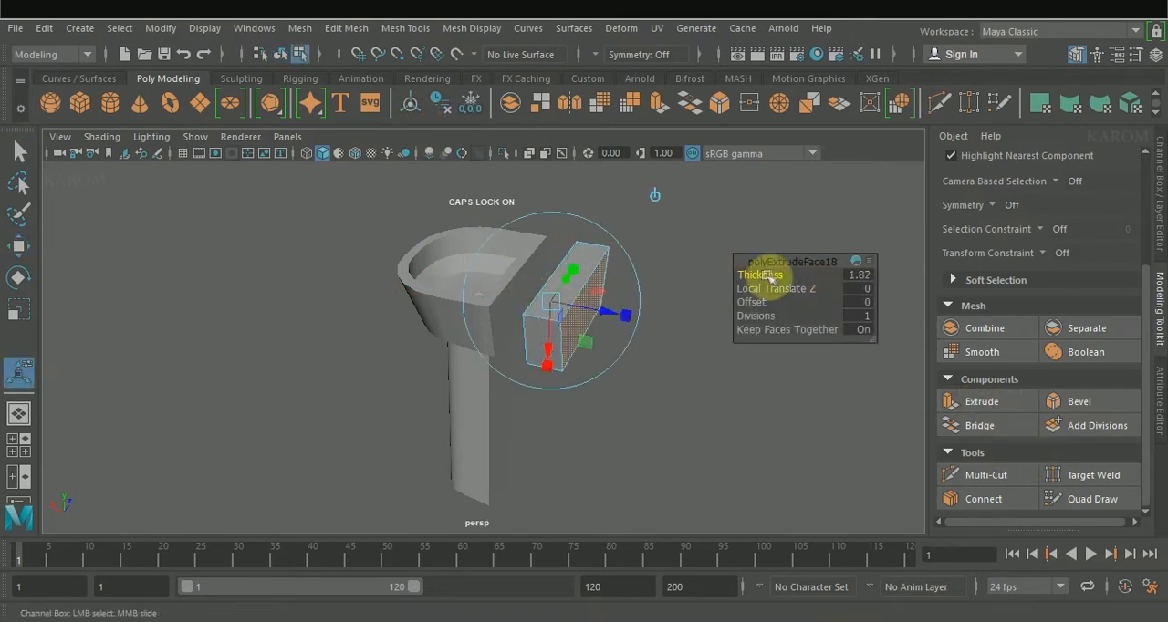
{"action": "key", "text": "w"}
{"action": "key", "text": "F8"}
{"action": "left_click_drag", "start_coordinate": [657, 349], "coordinate": [693, 229], "text": "alt"}
Step: Scale the two short bottom edges of the back block along its length to match the basin's tapered sides
{"action": "left_click_drag", "start_coordinate": [491, 293], "coordinate": [410, 356]}
{"action": "right_click_drag", "start_coordinate": [411, 354], "coordinate": [412, 101]}
{"action": "left_click", "coordinate": [392, 341]}
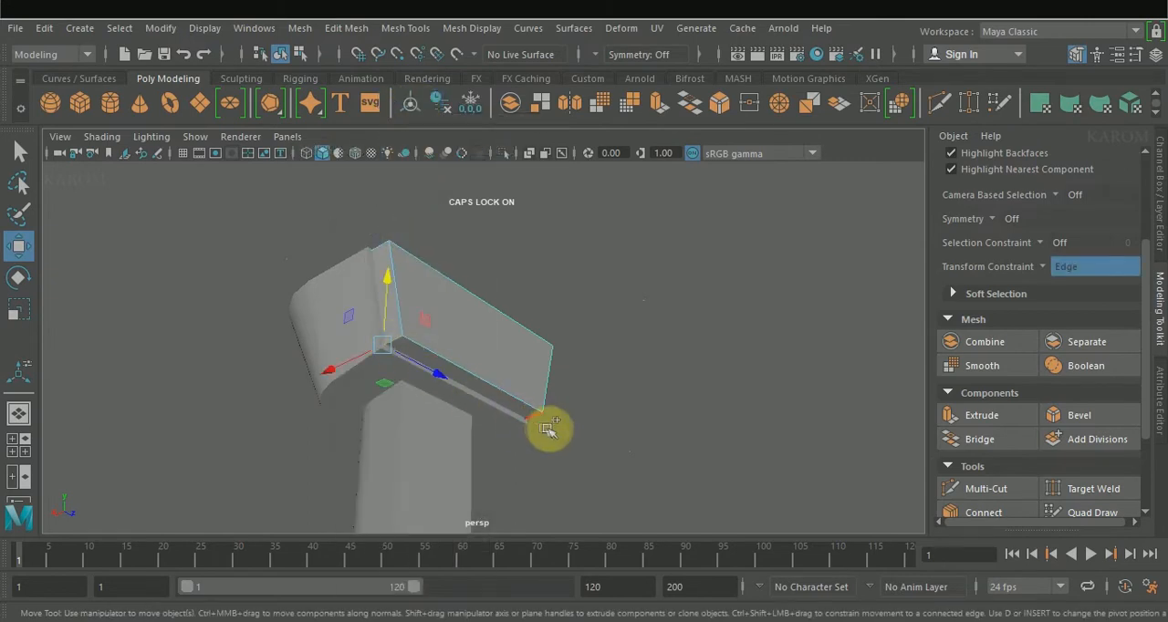
{"action": "left_click", "coordinate": [538, 421], "text": "shift"}
{"action": "left_click_drag", "start_coordinate": [539, 422], "coordinate": [532, 480], "text": "alt"}
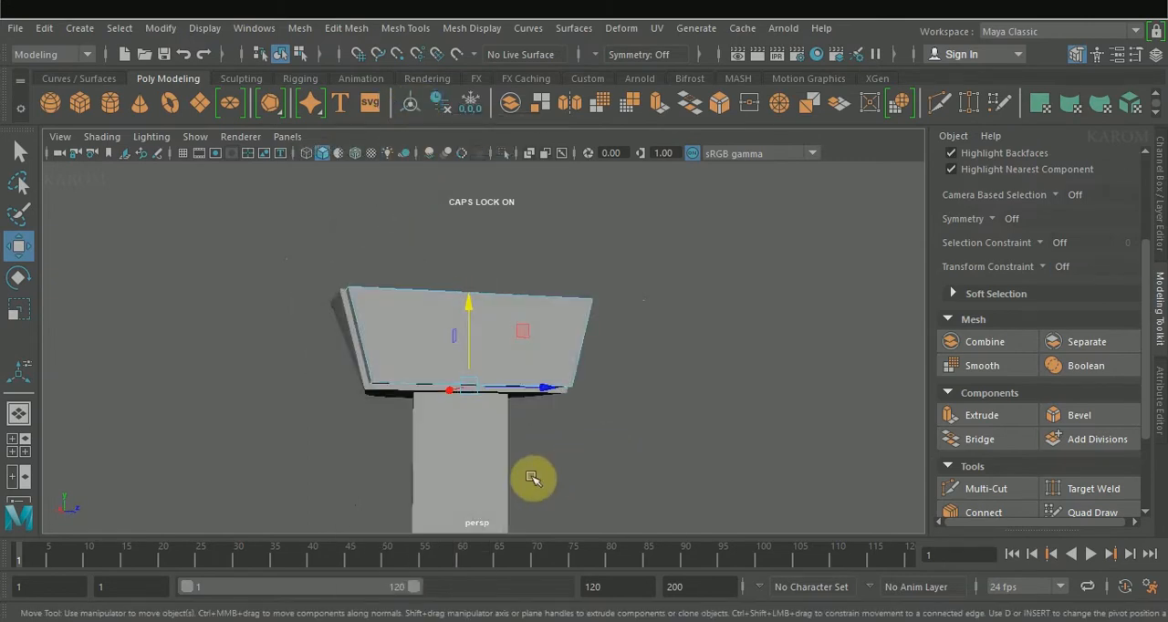
{"action": "key", "text": "r"}
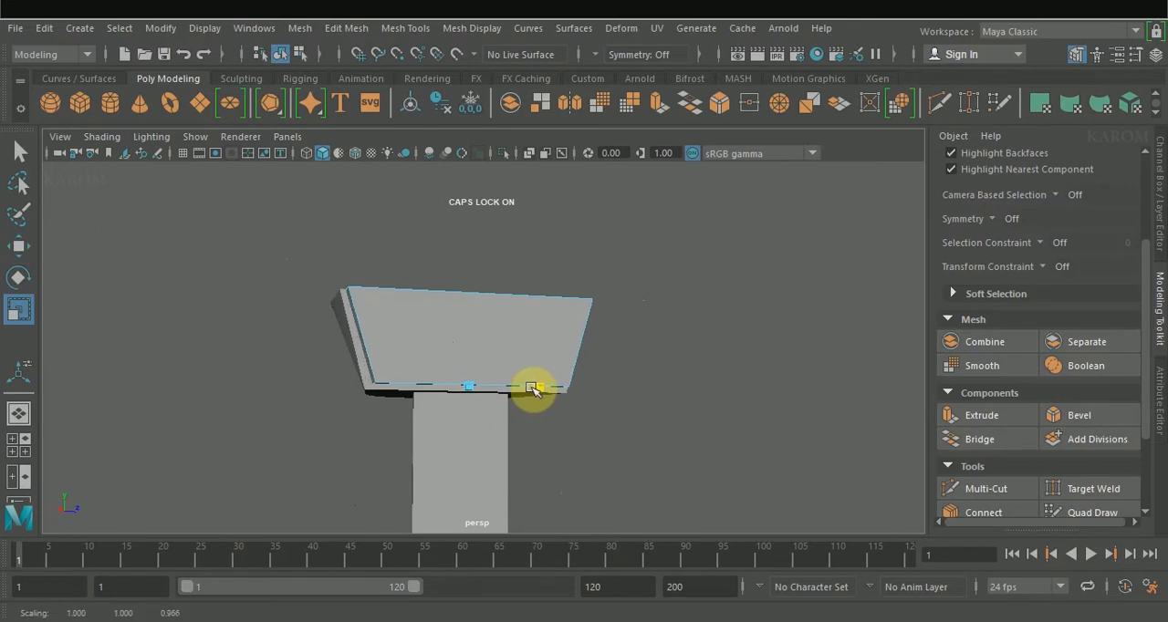
{"action": "left_click_drag", "start_coordinate": [455, 380], "coordinate": [459, 411], "text": "alt"}
{"action": "right_click_drag", "start_coordinate": [622, 342], "coordinate": [642, 104]}
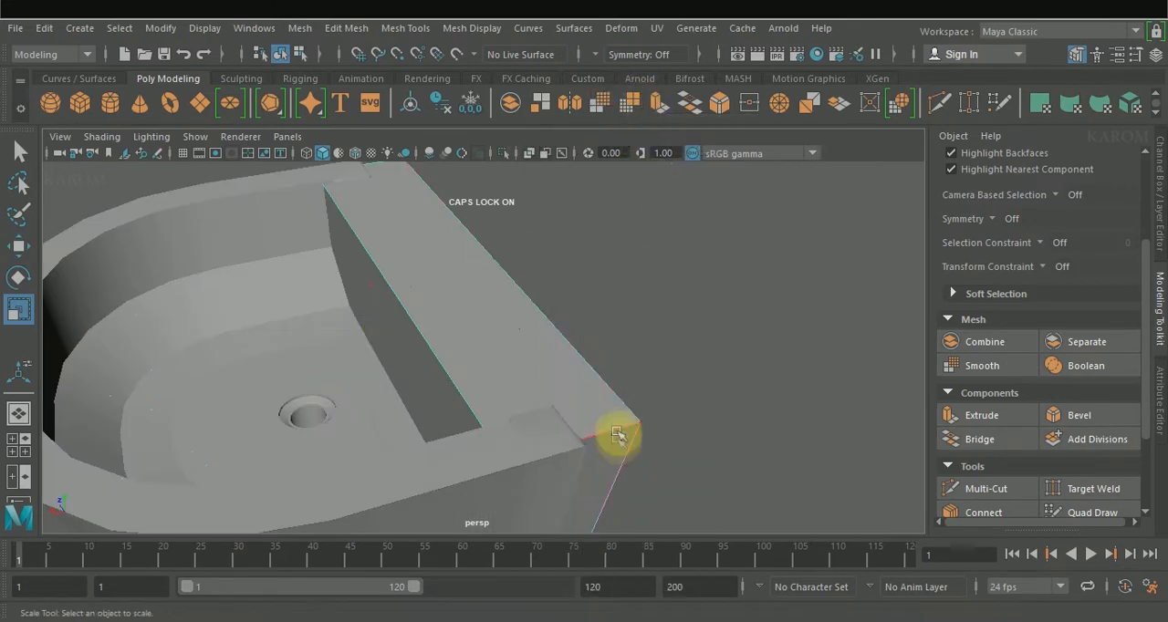
Step: Bevel the two short top side edges of the back block with fraction 0.04 and 2 segments
{"action": "left_click", "coordinate": [619, 432]}
{"action": "left_click_drag", "start_coordinate": [444, 182], "coordinate": [404, 200], "text": "alt"}
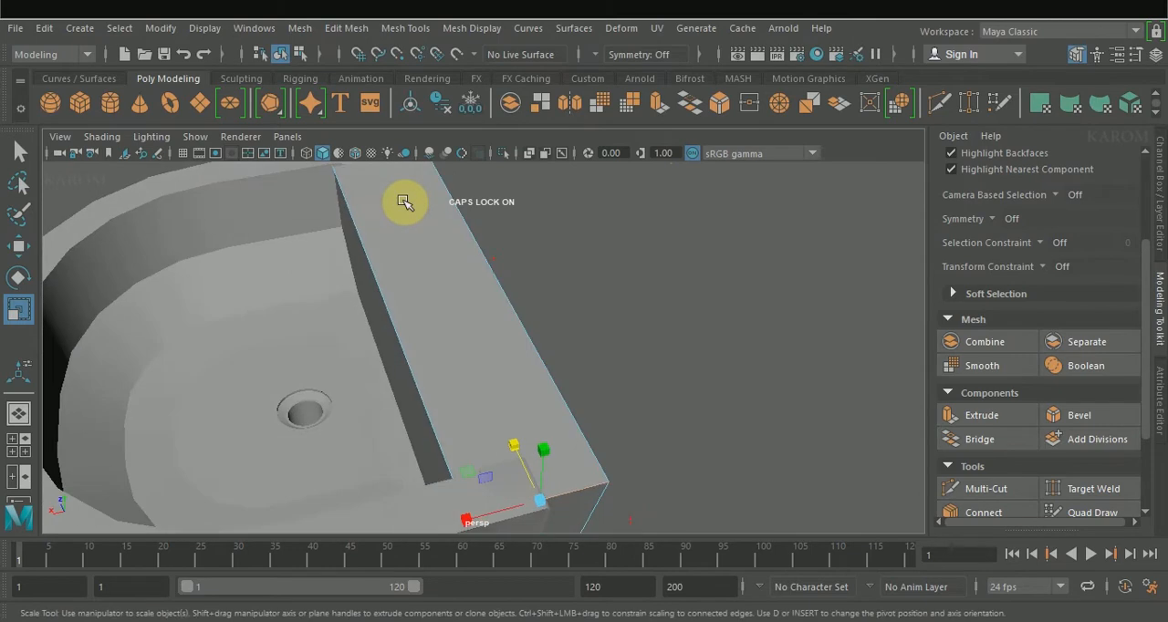
{"action": "middle_click_drag", "start_coordinate": [404, 201], "coordinate": [407, 246], "text": "alt"}
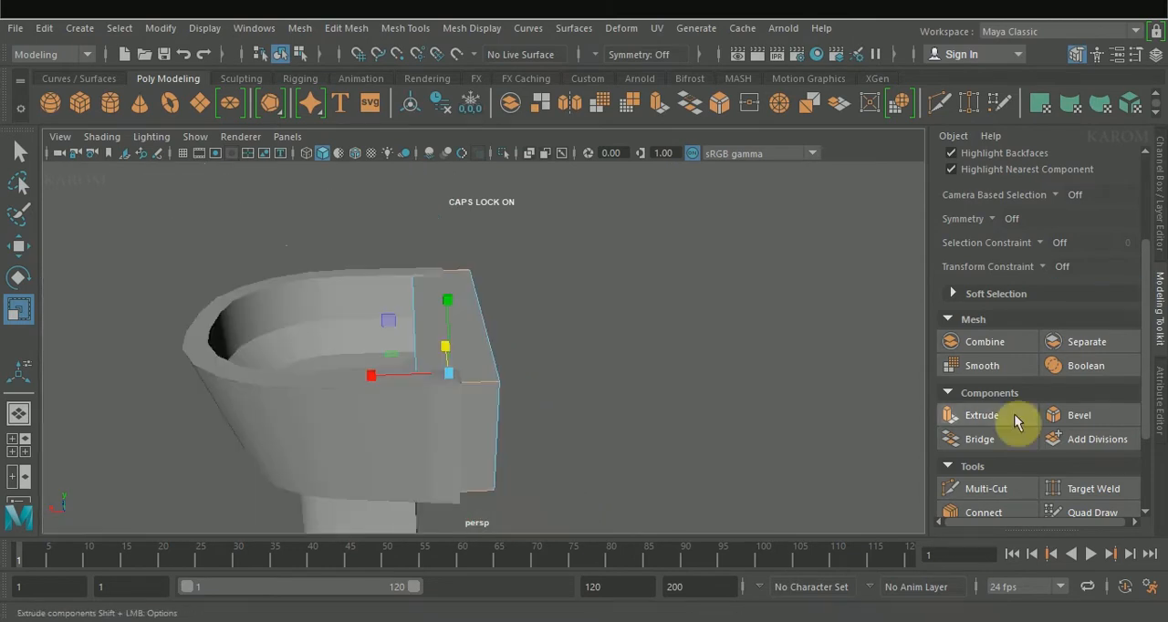
{"action": "left_click", "coordinate": [1068, 415]}
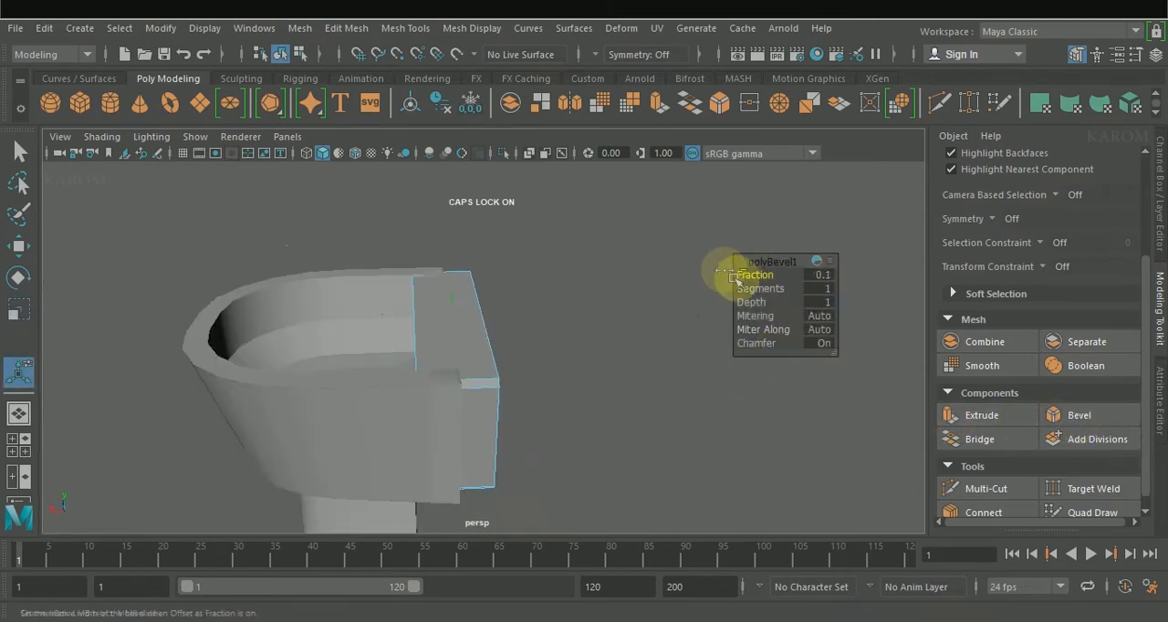
{"action": "left_click_drag", "start_coordinate": [537, 377], "coordinate": [626, 391], "text": "alt"}
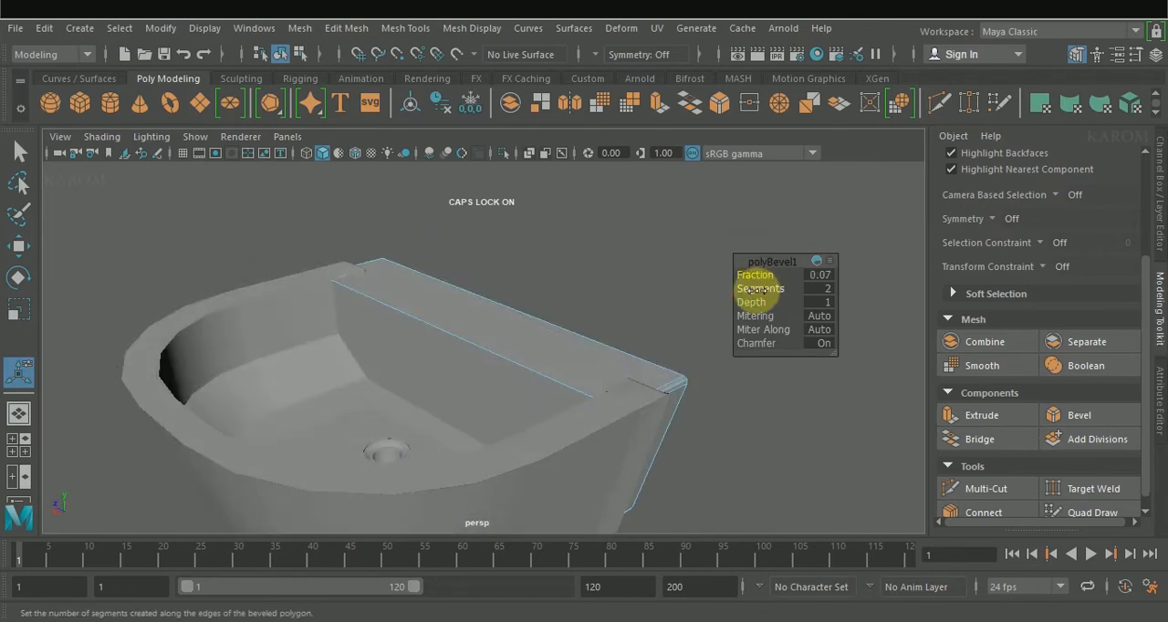
{"action": "key", "text": "3"}
{"action": "key", "text": "1"}
{"action": "left_click_drag", "start_coordinate": [722, 318], "coordinate": [669, 340], "text": "alt"}
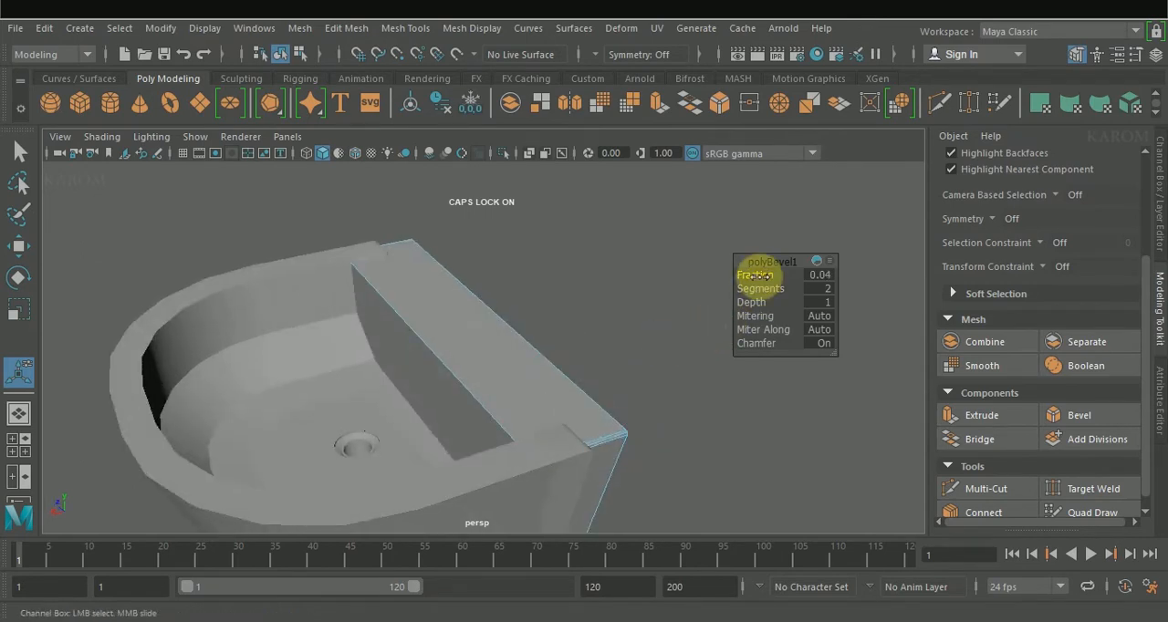
Step: Connect the back block's short depth edges with 2 segments and a pinch of 1.81 to support its long sides
{"action": "key", "text": "w"}
{"action": "key", "text": "space"}
{"action": "key", "text": "space"}
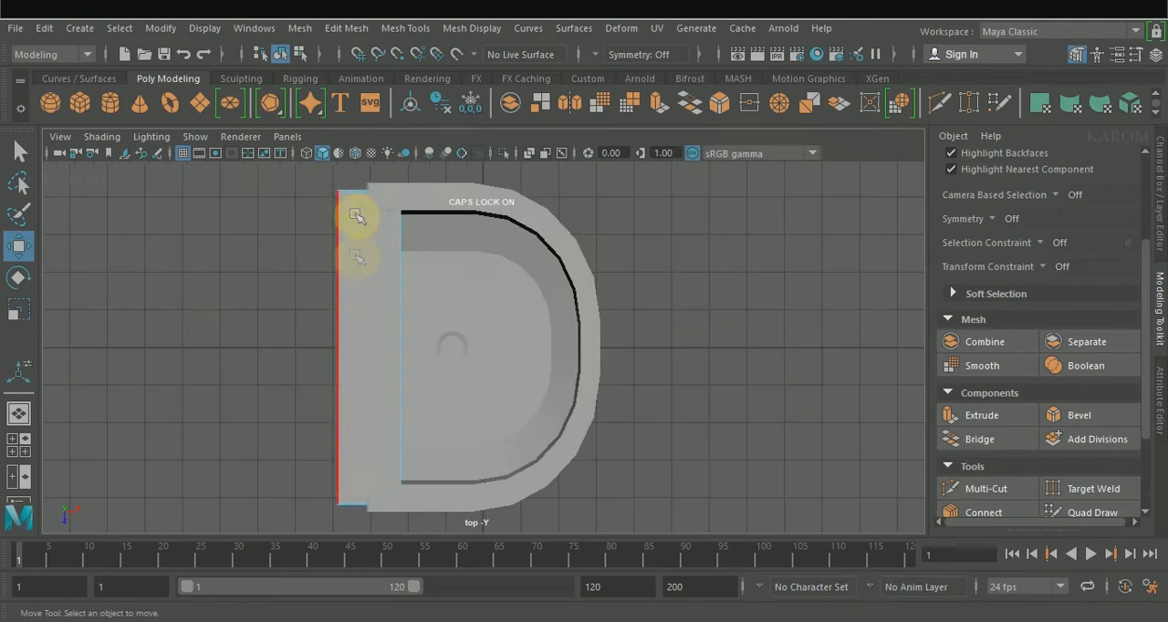
{"action": "left_click", "coordinate": [974, 511]}
{"action": "left_click", "coordinate": [1028, 418]}
{"action": "left_click", "coordinate": [946, 458]}
{"action": "middle_click_drag", "start_coordinate": [696, 348], "coordinate": [841, 338]}
{"action": "middle_click_drag", "start_coordinate": [706, 268], "coordinate": [649, 263]}
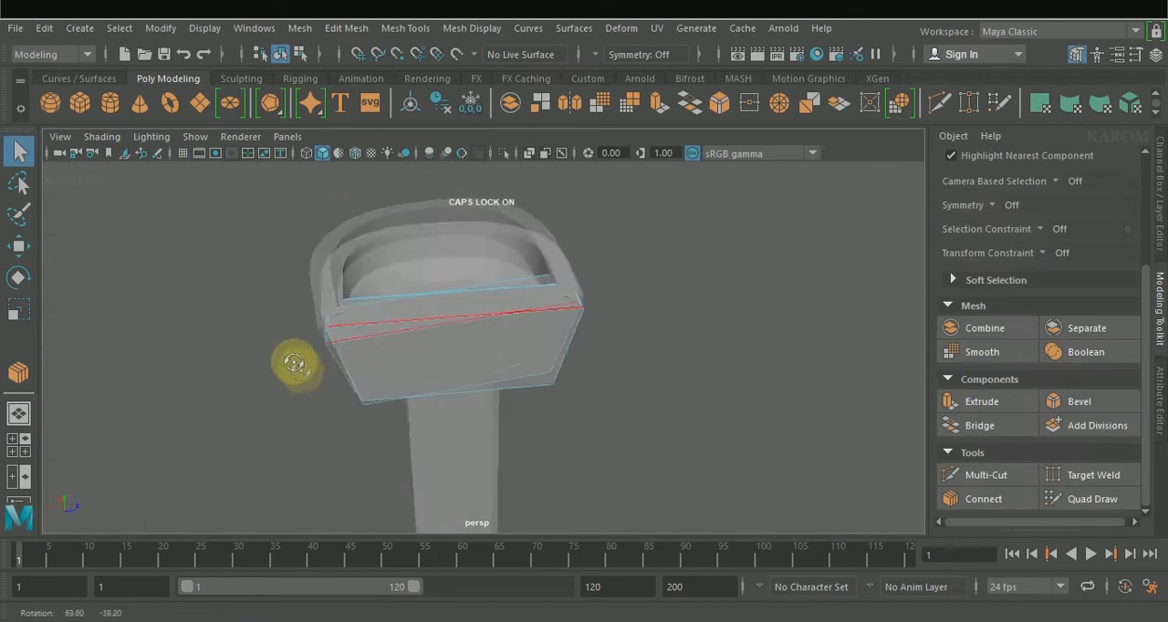
Step: Connect the back block's long edges with 2 segments and a pinch of 1.96, and soften the mesh edges
{"action": "left_click_drag", "start_coordinate": [298, 365], "coordinate": [292, 334], "text": "alt"}
{"action": "left_click", "coordinate": [985, 498]}
{"action": "scroll", "coordinate": [1008, 484], "scroll_direction": "down", "scroll_amount": 3}
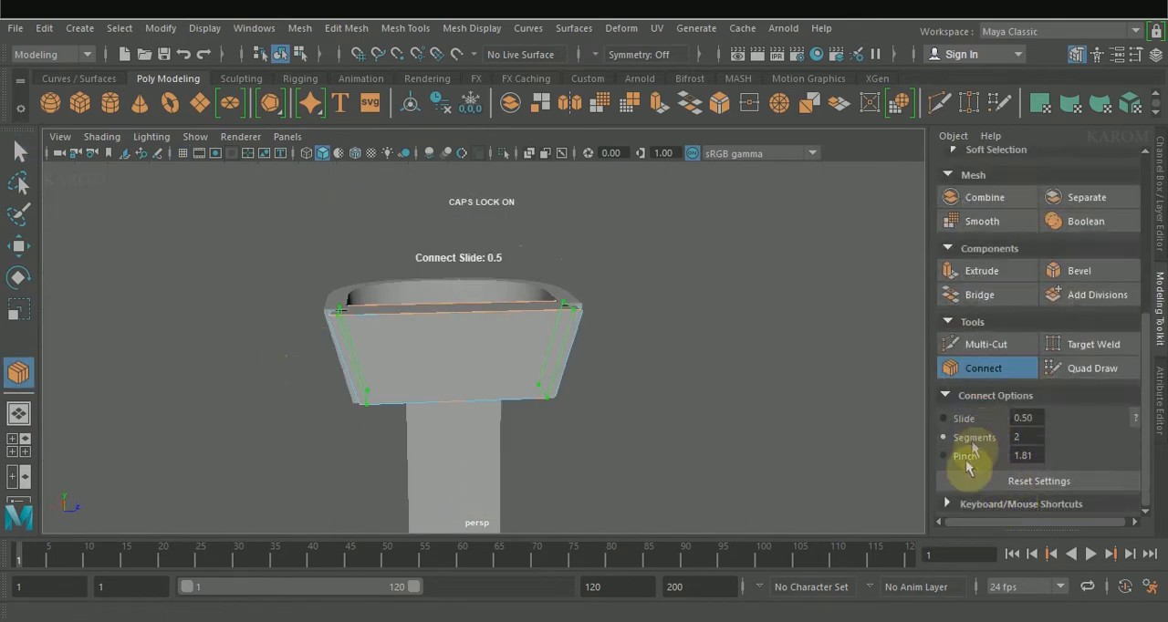
{"action": "left_click", "coordinate": [967, 454]}
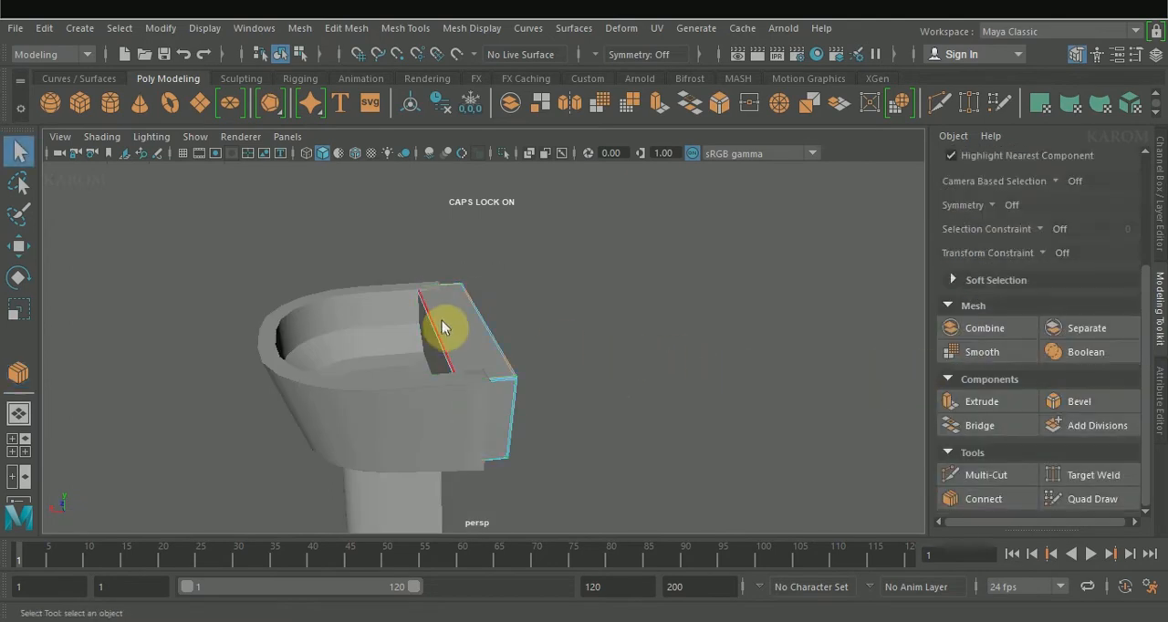
{"action": "right_click_drag", "start_coordinate": [442, 321], "coordinate": [602, 79]}
{"action": "left_click", "coordinate": [471, 29]}
{"action": "left_click", "coordinate": [531, 194]}
{"action": "mouse_move", "coordinate": [576, 322]}
{"action": "left_mouse_down", "text": "alt"}
{"action": "mouse_move", "coordinate": [544, 394]}
{"action": "mouse_move", "coordinate": [584, 342]}
{"action": "left_mouse_up", "text": "alt"}
Step: Create a polygon cylinder beside the basin, raise it above the grid and set its radius to 0.47
{"action": "left_click", "coordinate": [111, 106]}
{"action": "key", "text": "w"}
{"action": "left_click_drag", "start_coordinate": [388, 306], "coordinate": [622, 348]}
{"action": "left_click", "coordinate": [183, 154]}
{"action": "scroll", "coordinate": [711, 355], "scroll_direction": "up", "scroll_amount": 3}
{"action": "left_click_drag", "start_coordinate": [711, 355], "coordinate": [634, 301]}
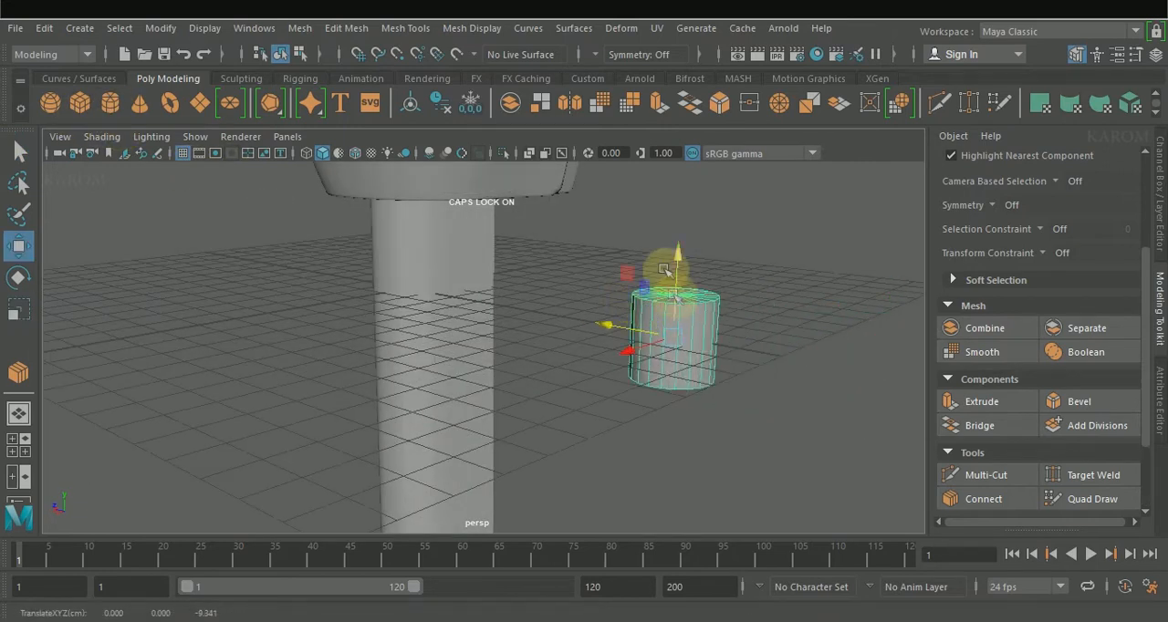
{"action": "left_click_drag", "start_coordinate": [679, 264], "coordinate": [673, 417]}
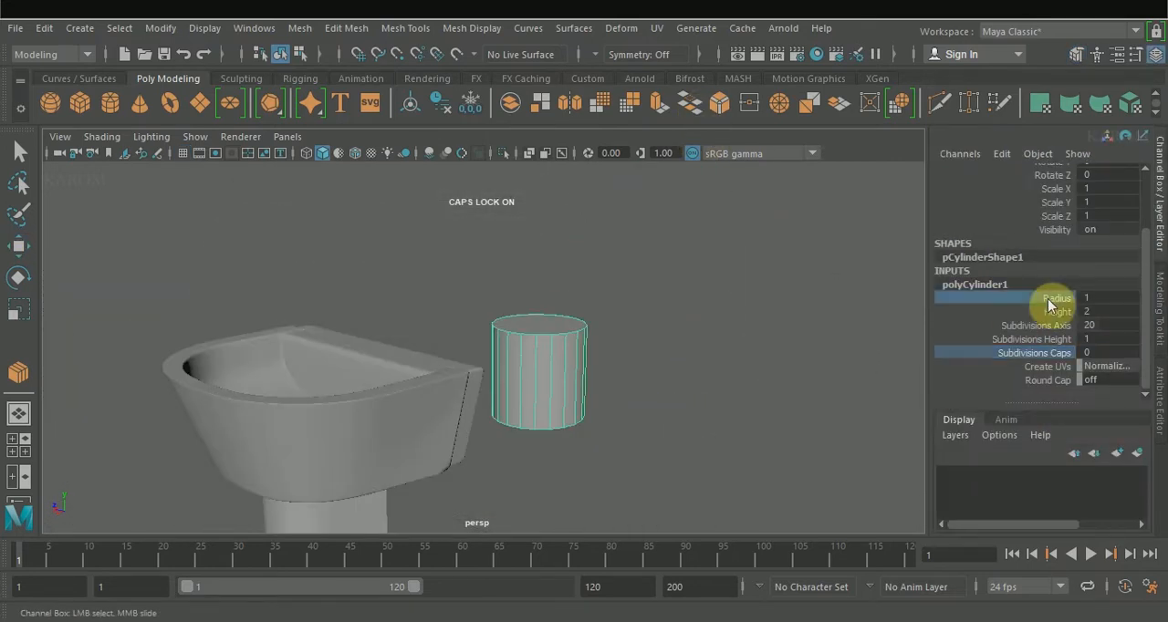
{"action": "left_click", "coordinate": [1050, 306]}
{"action": "middle_click_drag", "start_coordinate": [830, 384], "coordinate": [784, 390]}
Step: Move the cylinder onto the middle of the basin's back ledge, at X -3.121 and Z about 0.022
{"action": "key", "text": "space"}
{"action": "key", "text": "space"}
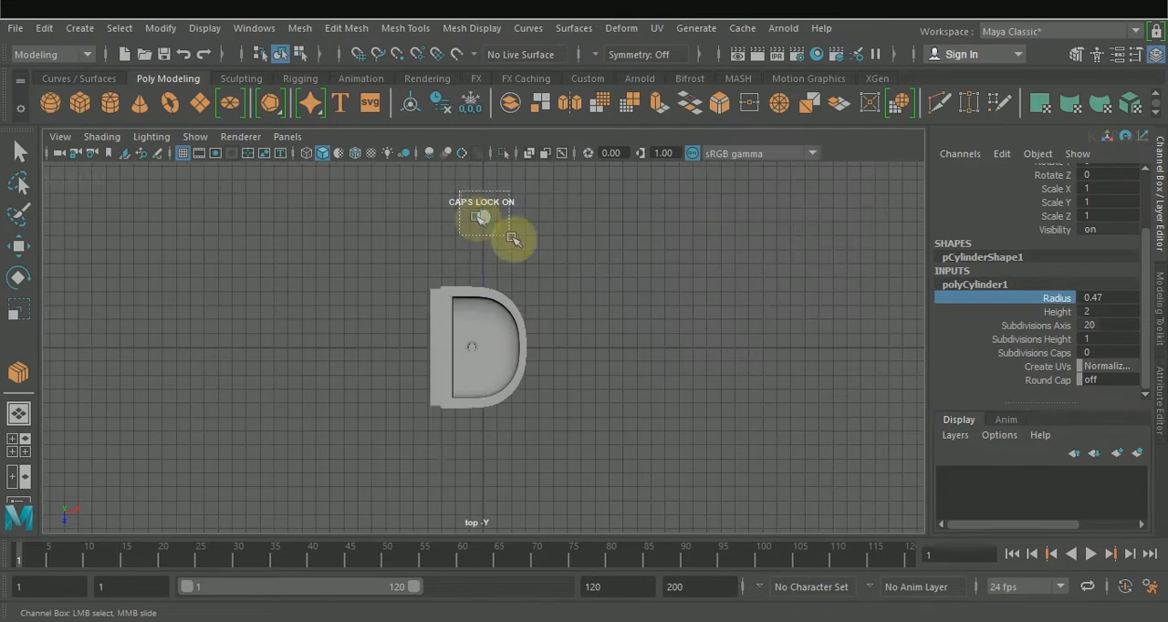
{"action": "left_click", "coordinate": [476, 214]}
{"action": "key", "text": "w"}
{"action": "left_click_drag", "start_coordinate": [555, 216], "coordinate": [514, 222]}
{"action": "left_click_drag", "start_coordinate": [442, 217], "coordinate": [427, 406]}
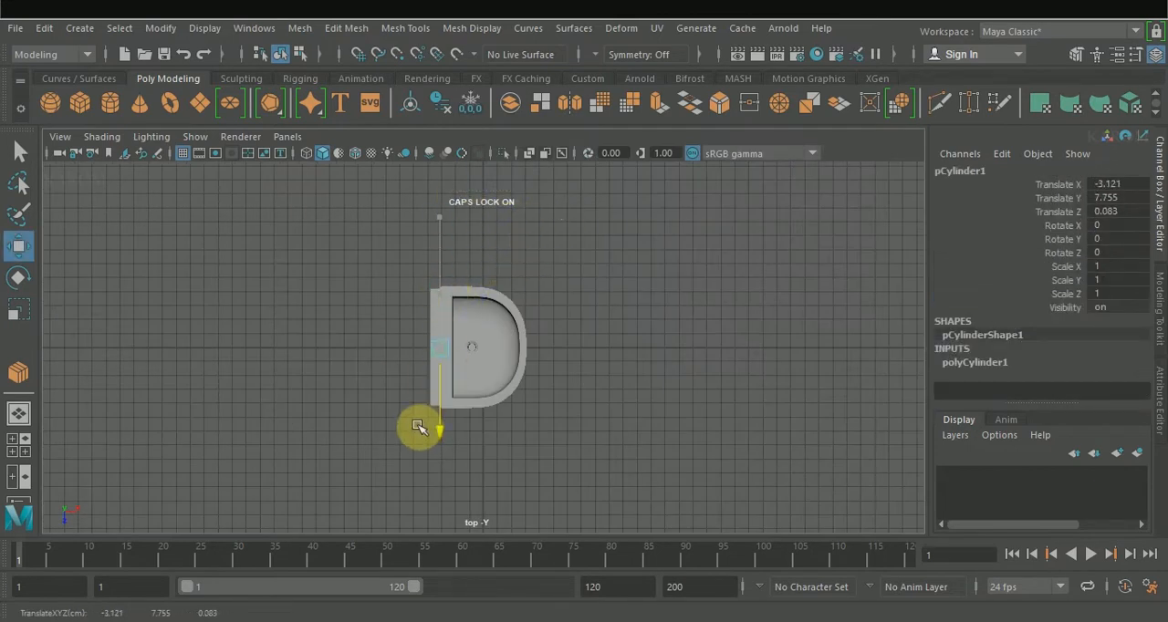
{"action": "key", "text": "space"}
{"action": "key", "text": "space"}
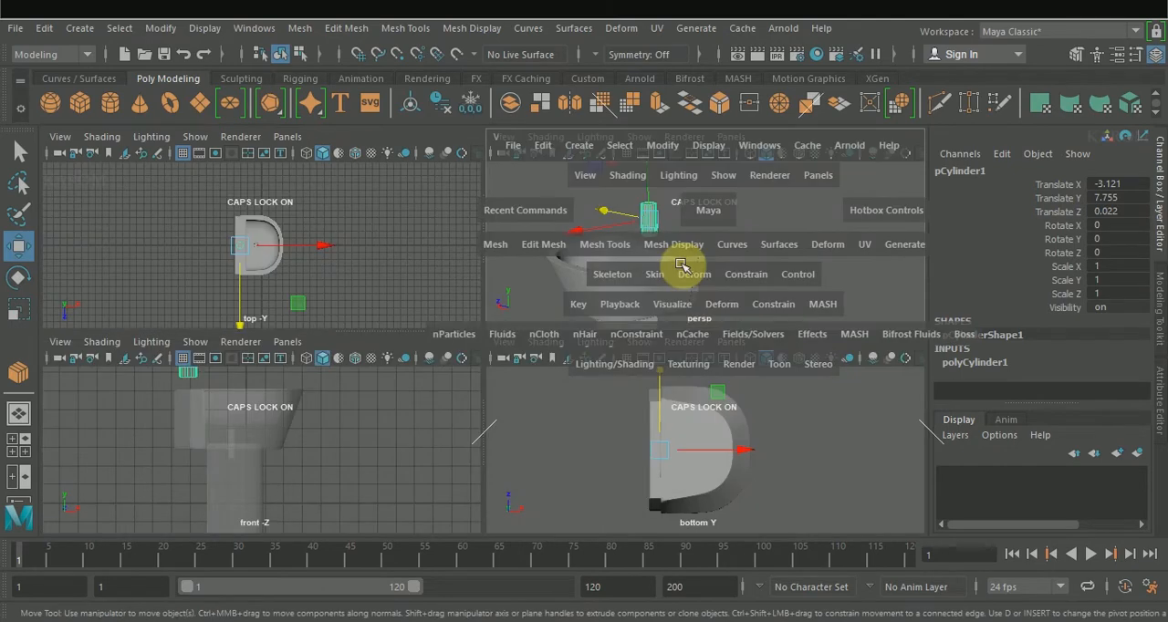
{"action": "left_click_drag", "start_coordinate": [373, 236], "coordinate": [380, 274]}
{"action": "left_click_drag", "start_coordinate": [413, 294], "coordinate": [391, 411], "text": "alt"}
Step: Adjust the cylinder's radius and height to form a slim, tall faucet post standing on the back ledge
{"action": "left_click", "coordinate": [976, 362]}
{"action": "scroll", "coordinate": [1054, 351], "scroll_direction": "down", "scroll_amount": 3}
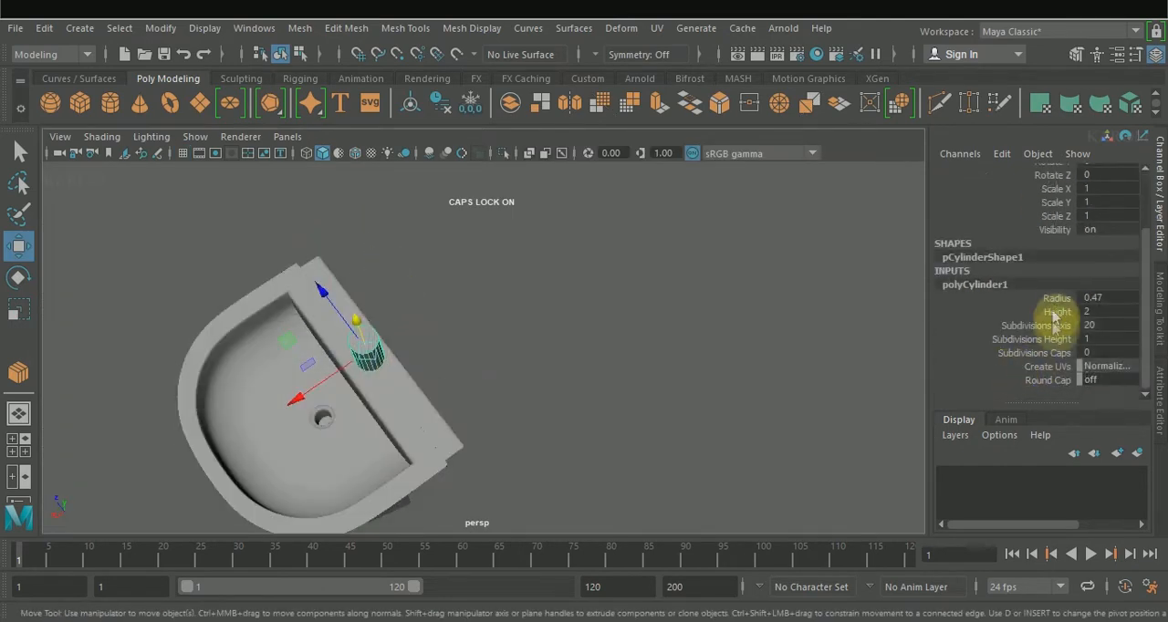
{"action": "left_click", "coordinate": [1057, 298]}
{"action": "middle_click_drag", "start_coordinate": [812, 341], "coordinate": [822, 341]}
{"action": "left_click_drag", "start_coordinate": [593, 393], "coordinate": [547, 292], "text": "alt"}
{"action": "left_click", "coordinate": [1052, 312]}
{"action": "mouse_move", "coordinate": [681, 352]}
{"action": "middle_mouse_down"}
{"action": "mouse_move", "coordinate": [657, 348]}
{"action": "mouse_move", "coordinate": [668, 347]}
{"action": "middle_mouse_up"}
{"action": "left_click", "coordinate": [1057, 298]}
{"action": "left_click_drag", "start_coordinate": [630, 342], "coordinate": [575, 301], "text": "alt"}
Step: Connect the faucet post's vertical edges with 1 segment and slide the new edge loop toward the top
{"action": "right_click_drag", "start_coordinate": [469, 267], "coordinate": [458, 300]}
{"action": "double_click", "coordinate": [466, 274]}
{"action": "left_click", "coordinate": [18, 246]}
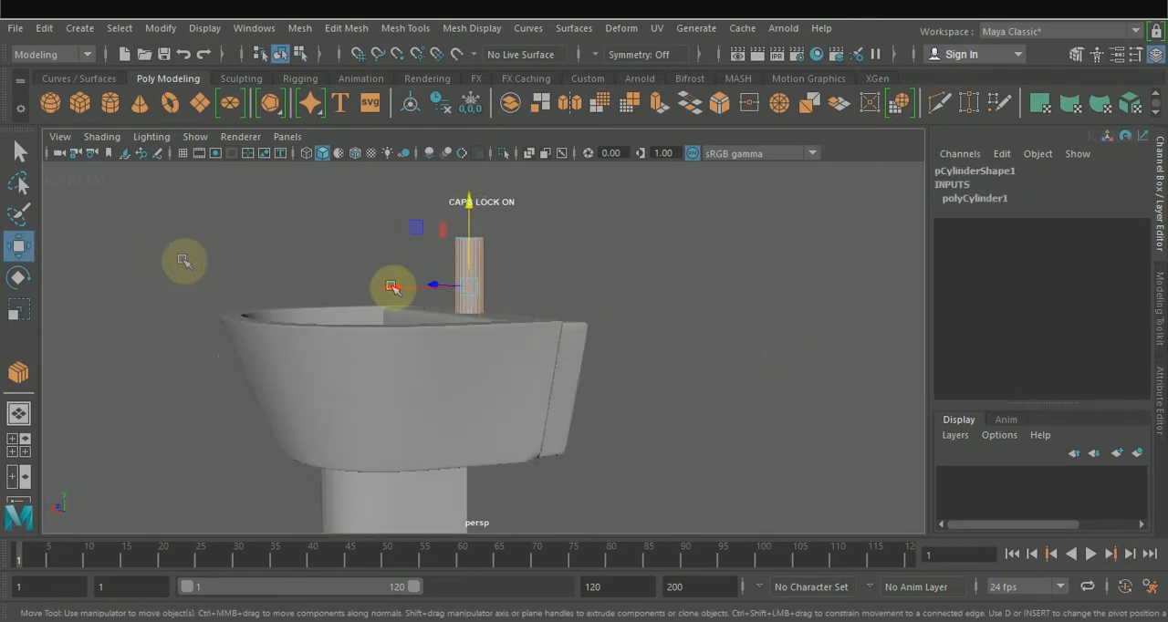
{"action": "left_click", "coordinate": [1159, 324]}
{"action": "left_click", "coordinate": [981, 500]}
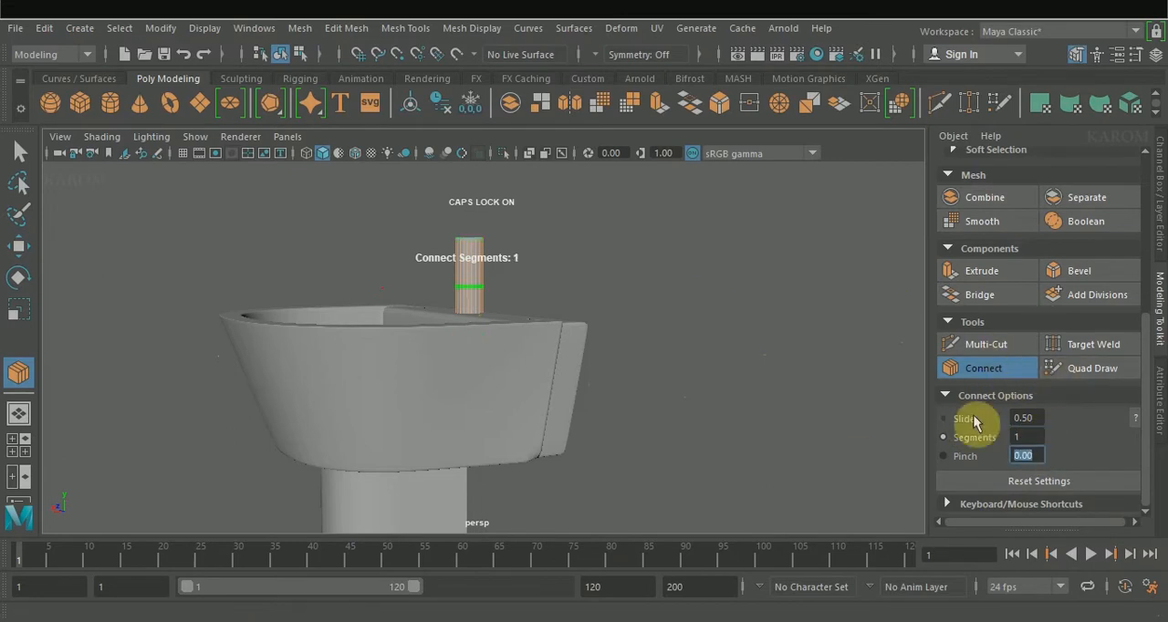
{"action": "middle_click_drag", "start_coordinate": [819, 366], "coordinate": [816, 365]}
{"action": "left_click", "coordinate": [953, 369]}
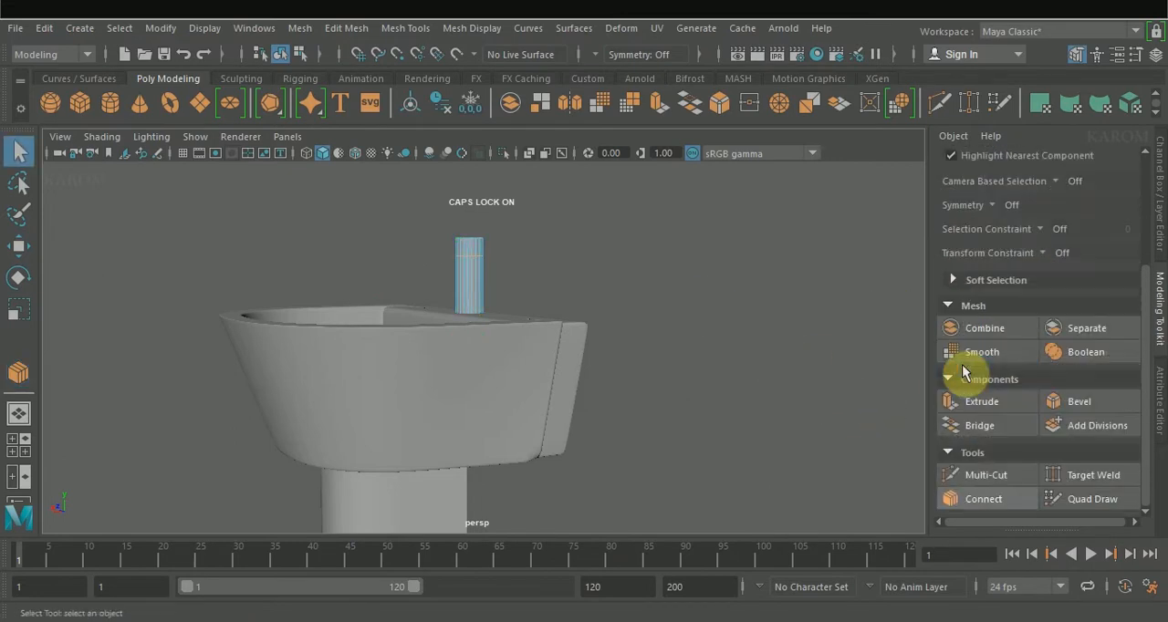
Step: Bevel the post's new edge loop and extrude the resulting band of faces with thickness -0.04 and offset 0.05
{"action": "left_click", "coordinate": [1064, 399]}
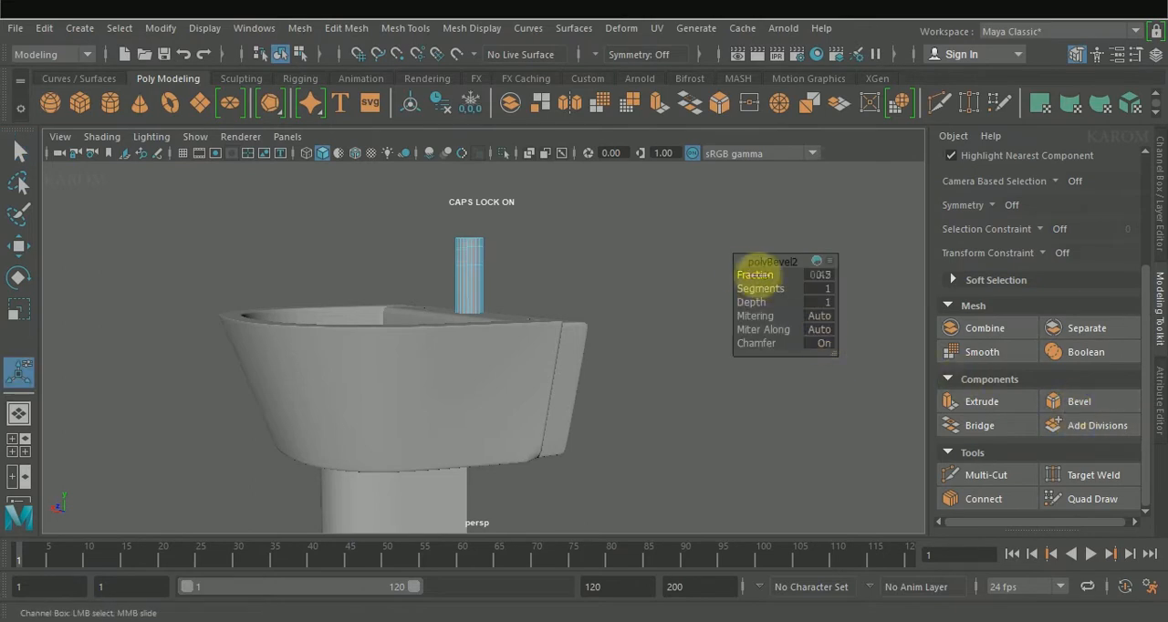
{"action": "key", "text": "w"}
{"action": "key", "text": "f"}
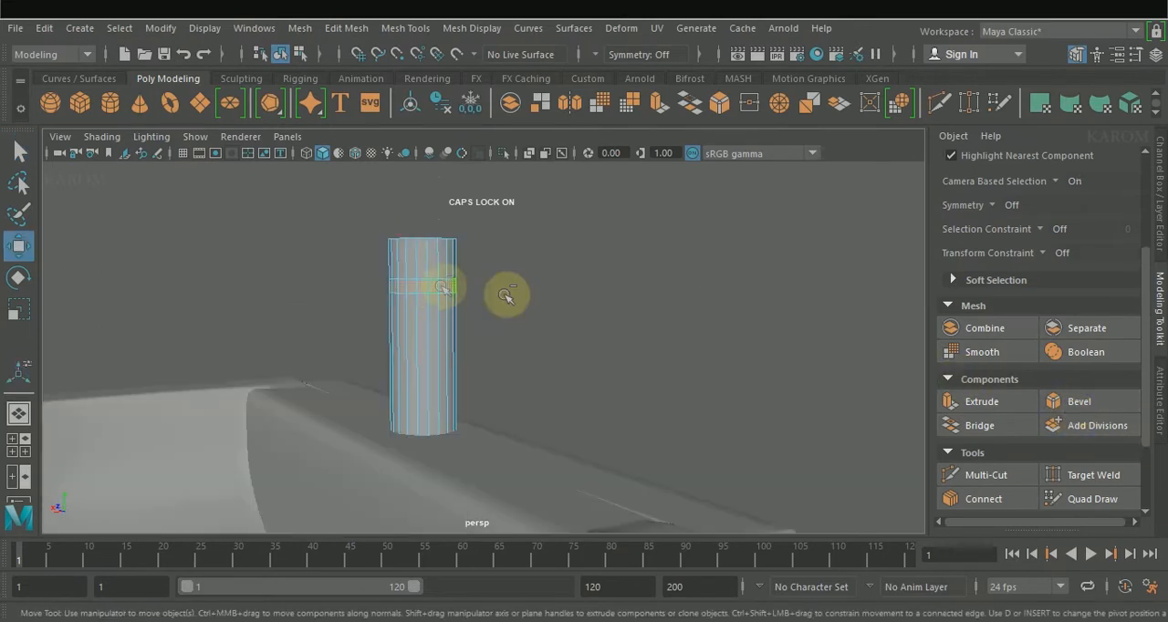
{"action": "left_click", "coordinate": [957, 401]}
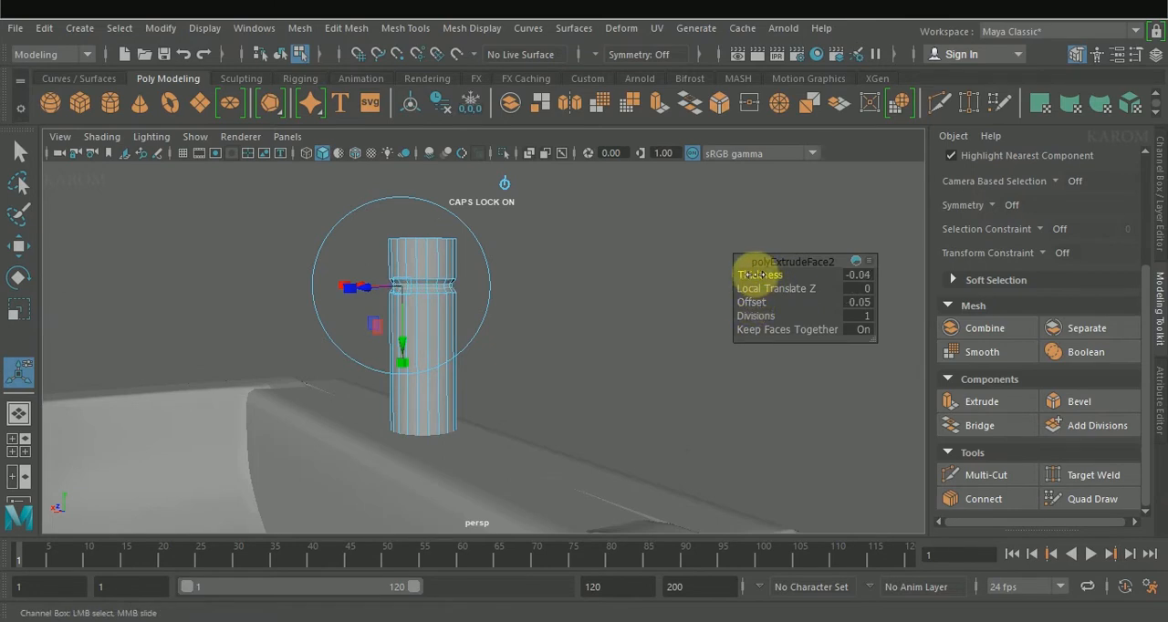
Step: Bevel the rim of the faucet post's top face with fraction 0.06 and 2 segments
{"action": "key", "text": "w"}
{"action": "left_click", "coordinate": [572, 317]}
{"action": "right_click_drag", "start_coordinate": [426, 326], "coordinate": [507, 300]}
{"action": "left_click_drag", "start_coordinate": [506, 300], "coordinate": [538, 374], "text": "alt"}
{"action": "right_click_drag", "start_coordinate": [444, 148], "coordinate": [442, 189]}
{"action": "left_click", "coordinate": [442, 250]}
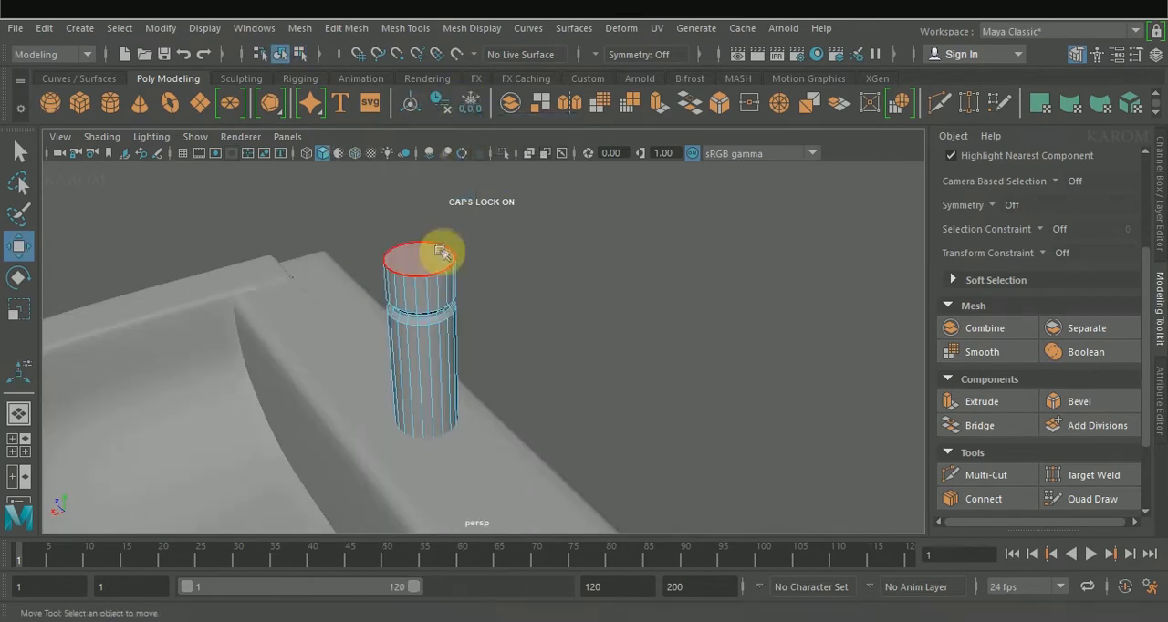
{"action": "left_click", "coordinate": [1065, 404]}
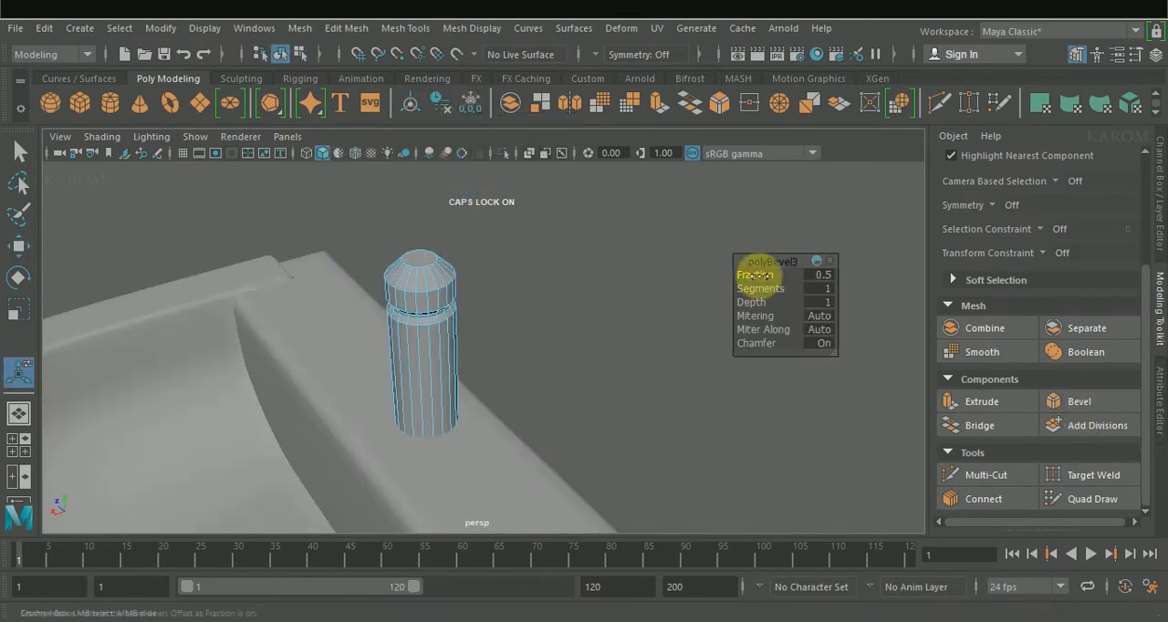
{"action": "scroll", "coordinate": [443, 277], "scroll_direction": "up", "scroll_amount": 2}
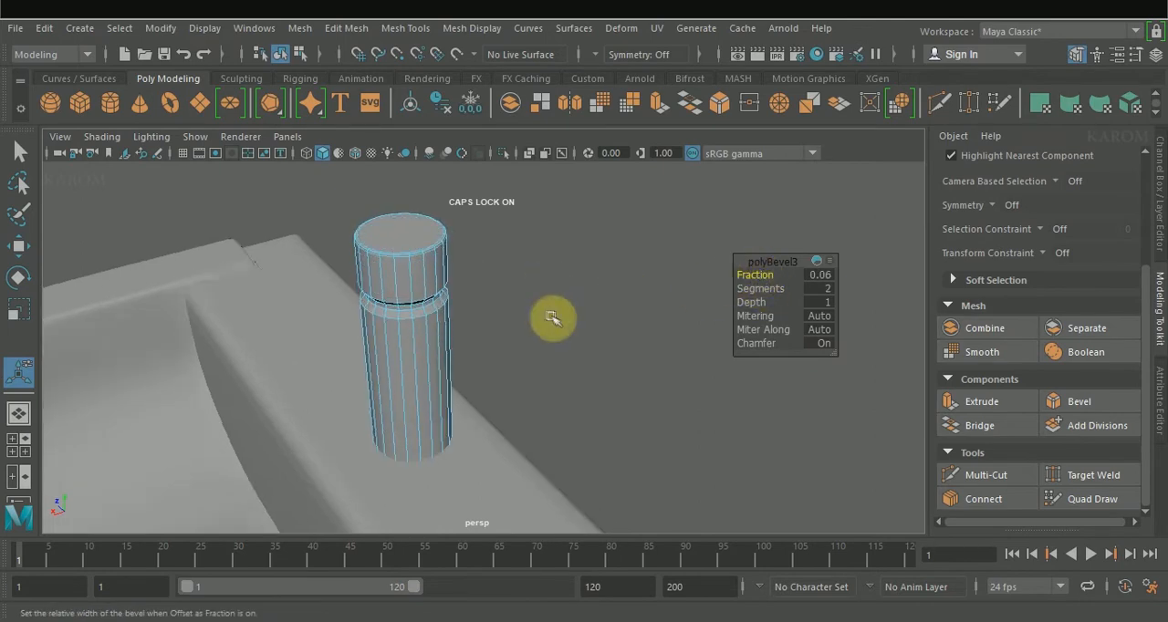
{"action": "left_click", "coordinate": [586, 313]}
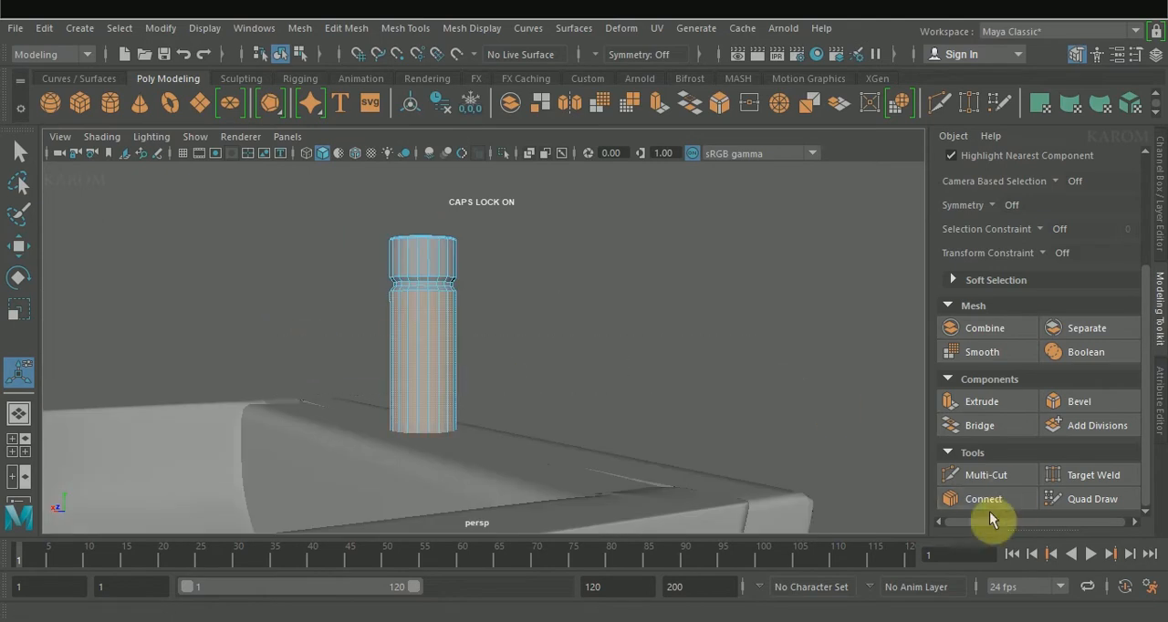
Step: Show the model in X-ray and connect the post's lower vertical edges with 1 segment, sliding the loop to 0.015 near the base
{"action": "left_click", "coordinate": [529, 153]}
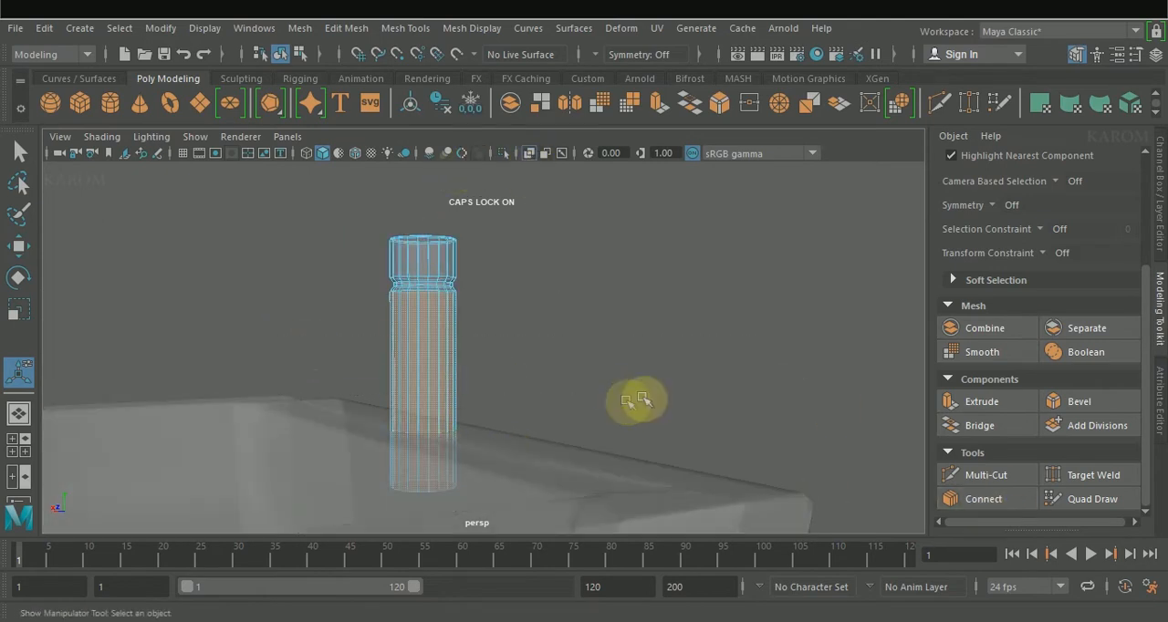
{"action": "left_click", "coordinate": [985, 500]}
{"action": "scroll", "coordinate": [977, 476], "scroll_direction": "down", "scroll_amount": 3}
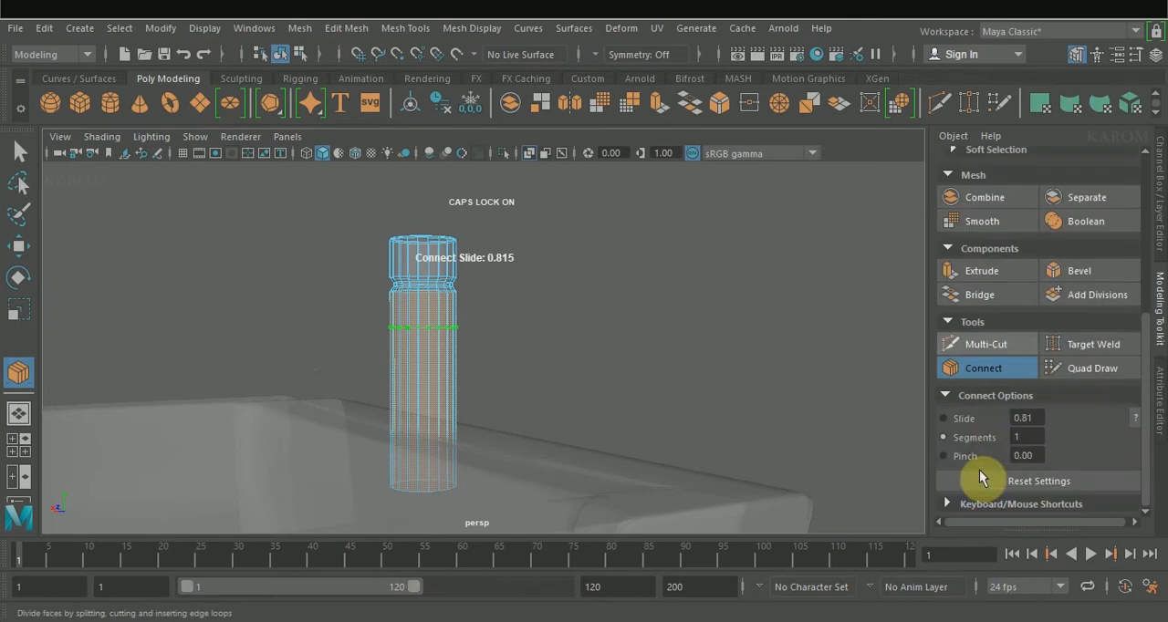
{"action": "left_click_drag", "start_coordinate": [703, 347], "coordinate": [509, 350]}
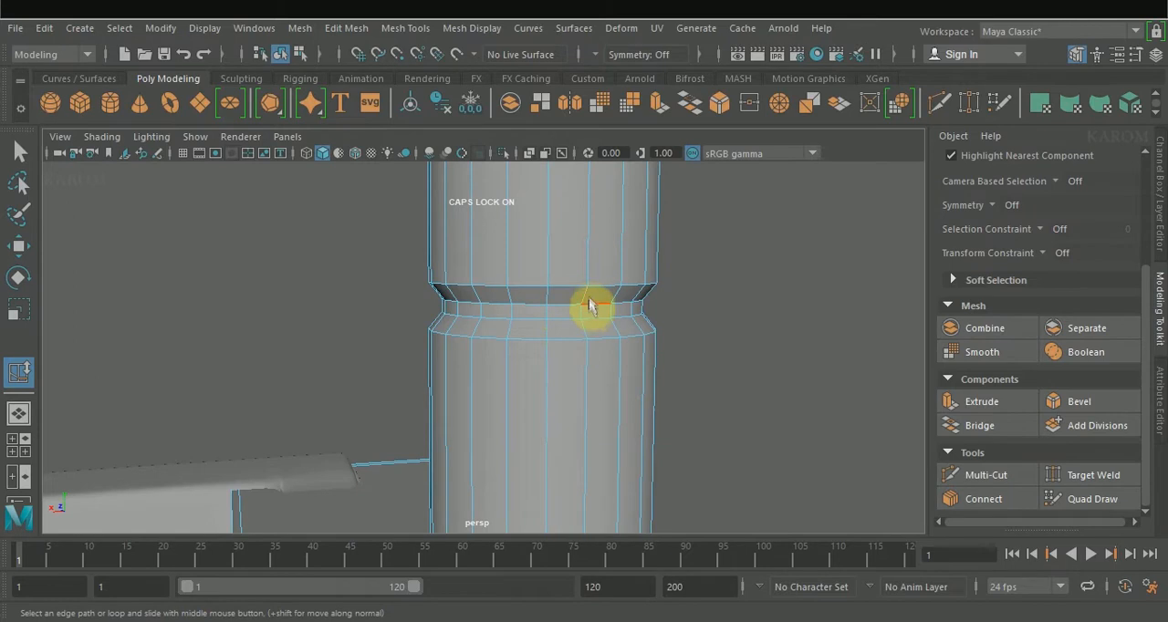
{"action": "right_click_drag", "start_coordinate": [589, 297], "coordinate": [556, 412], "text": "shift"}
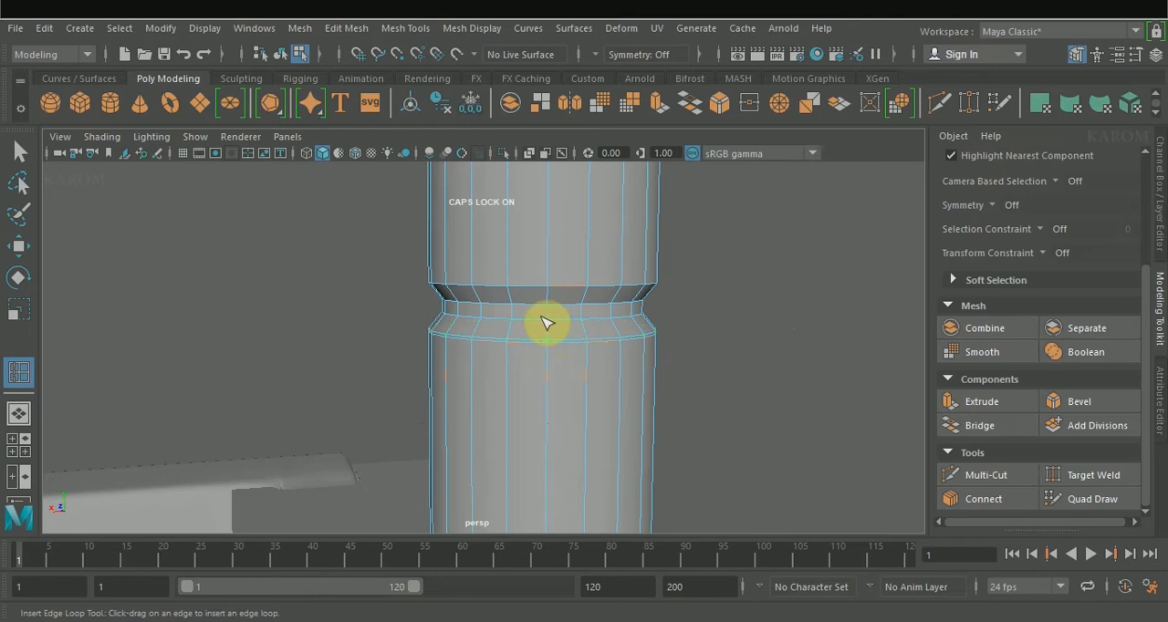
Step: Connect the edges of the groove's lower sloped band with 1 segment, sliding the new loop toward the band's lower border
{"action": "scroll", "coordinate": [558, 319], "scroll_direction": "up", "scroll_amount": 2}
{"action": "key", "text": "w"}
{"action": "left_click", "coordinate": [568, 322]}
{"action": "double_click", "coordinate": [618, 323], "text": "ctrl+shift"}
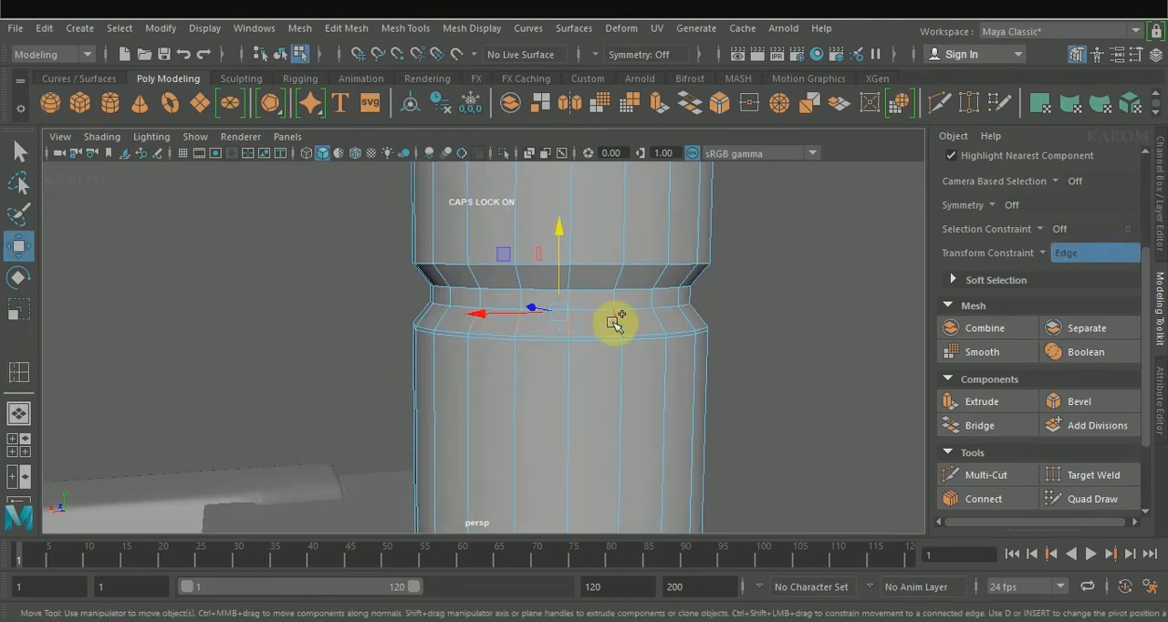
{"action": "left_click", "coordinate": [1008, 505]}
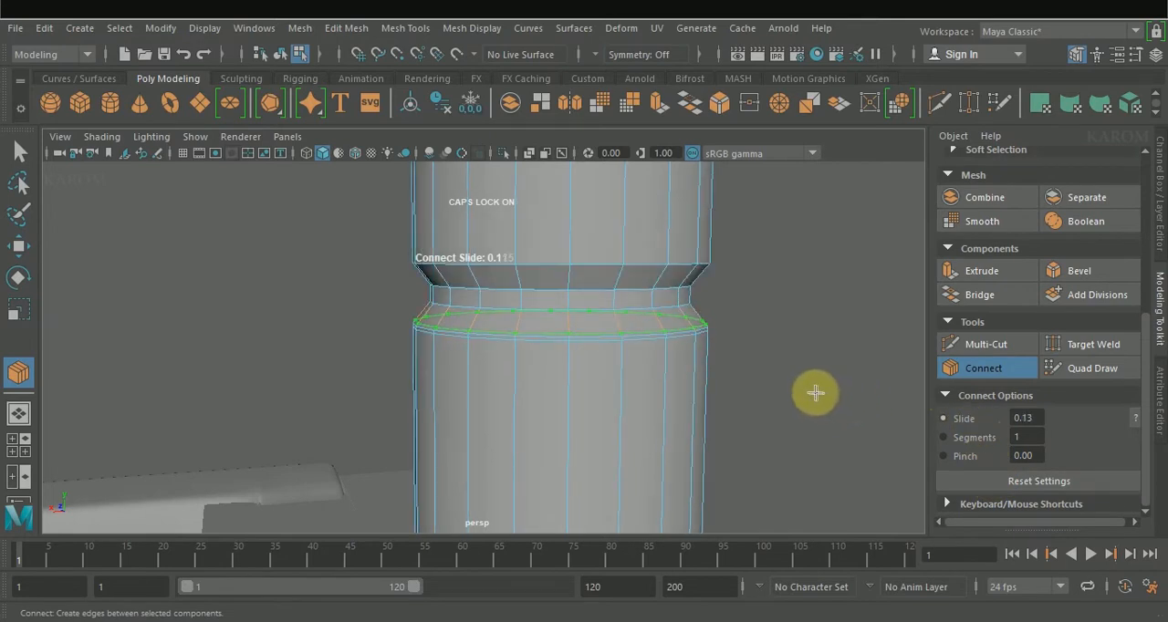
{"action": "left_click", "coordinate": [980, 370]}
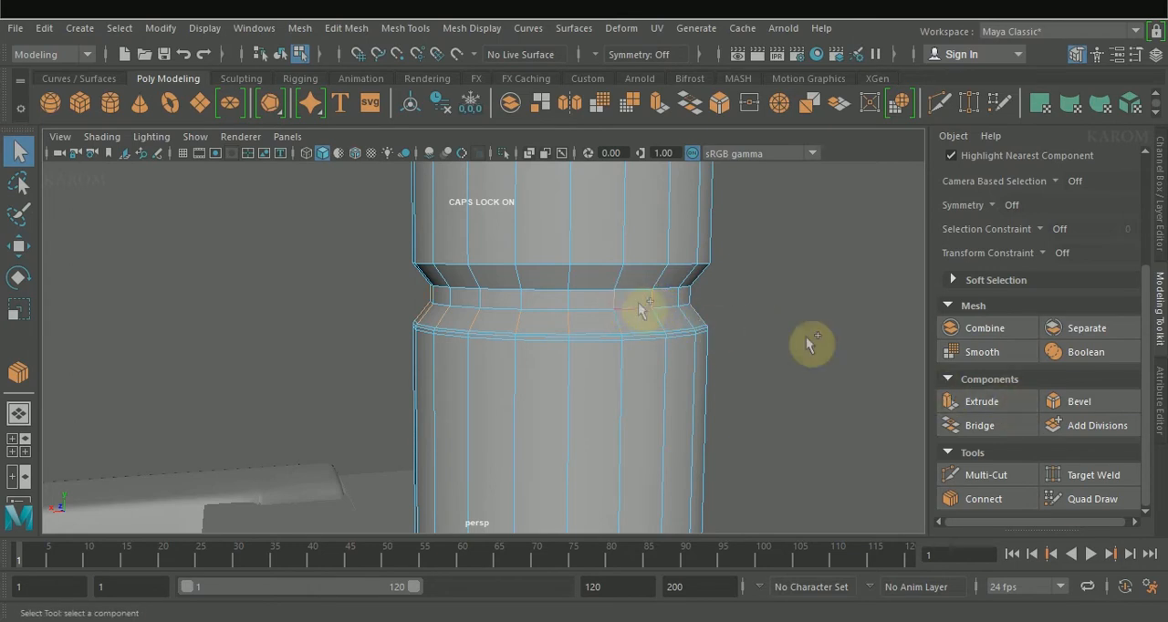
Step: Connect the groove's narrow middle band with 2 segments, pinched apart toward its borders, and check the smooth preview
{"action": "left_click", "coordinate": [975, 497]}
{"action": "double_click", "coordinate": [1024, 438]}
{"action": "type", "text": "2"}
{"action": "key", "text": "shift+Tab"}
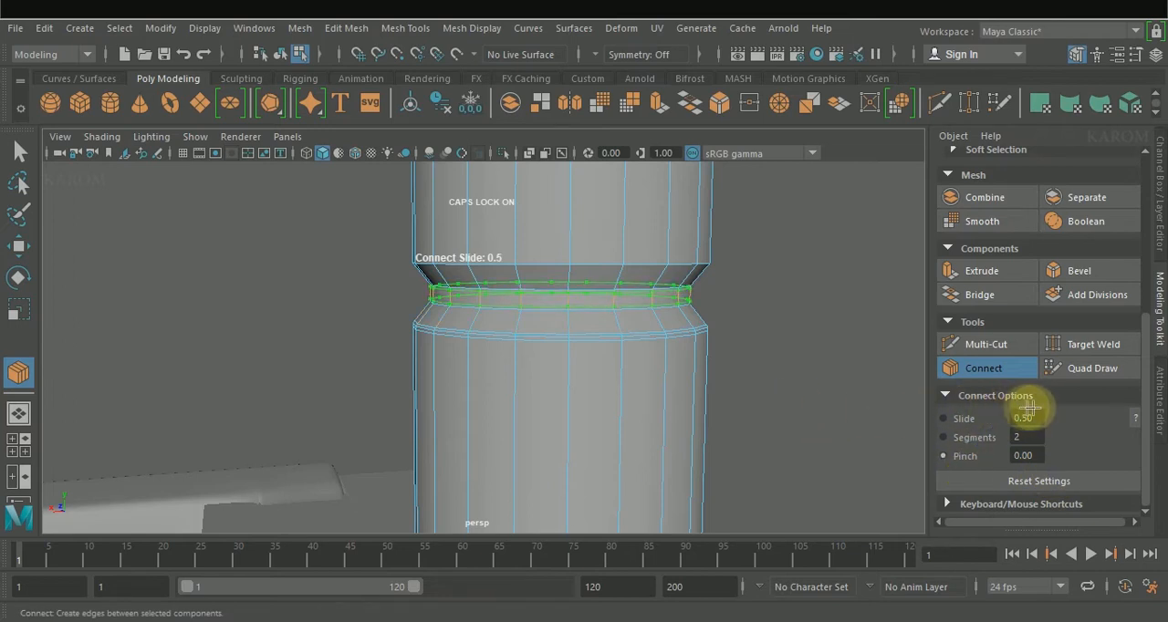
{"action": "middle_click_drag", "start_coordinate": [1033, 408], "coordinate": [1034, 412]}
{"action": "left_click", "coordinate": [992, 370]}
{"action": "key", "text": "3"}
{"action": "key", "text": "1"}
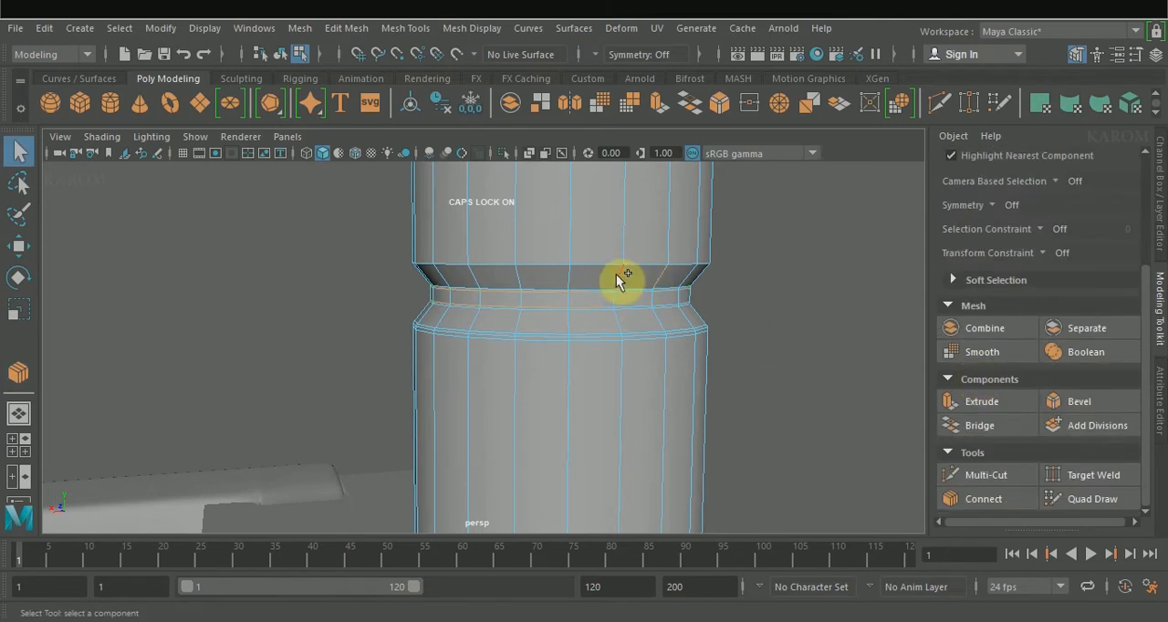
Step: Add 2-segment supporting edge loops to the groove's upper and lower sloped bands and preview the post smoothed
{"action": "left_click", "coordinate": [972, 500]}
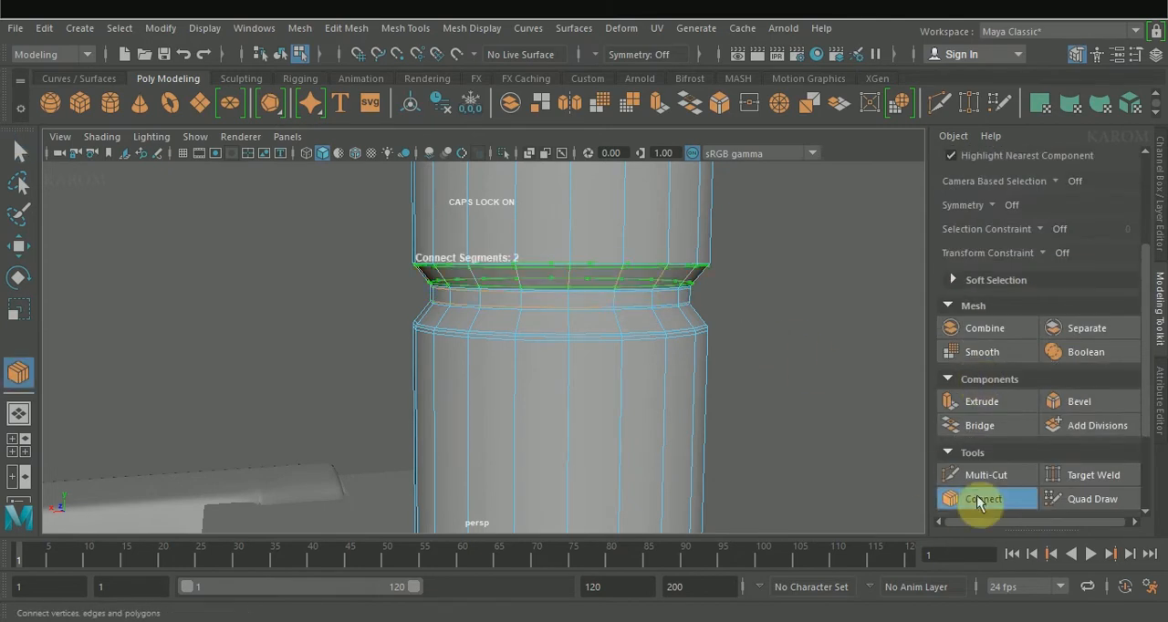
{"action": "left_click", "coordinate": [977, 500]}
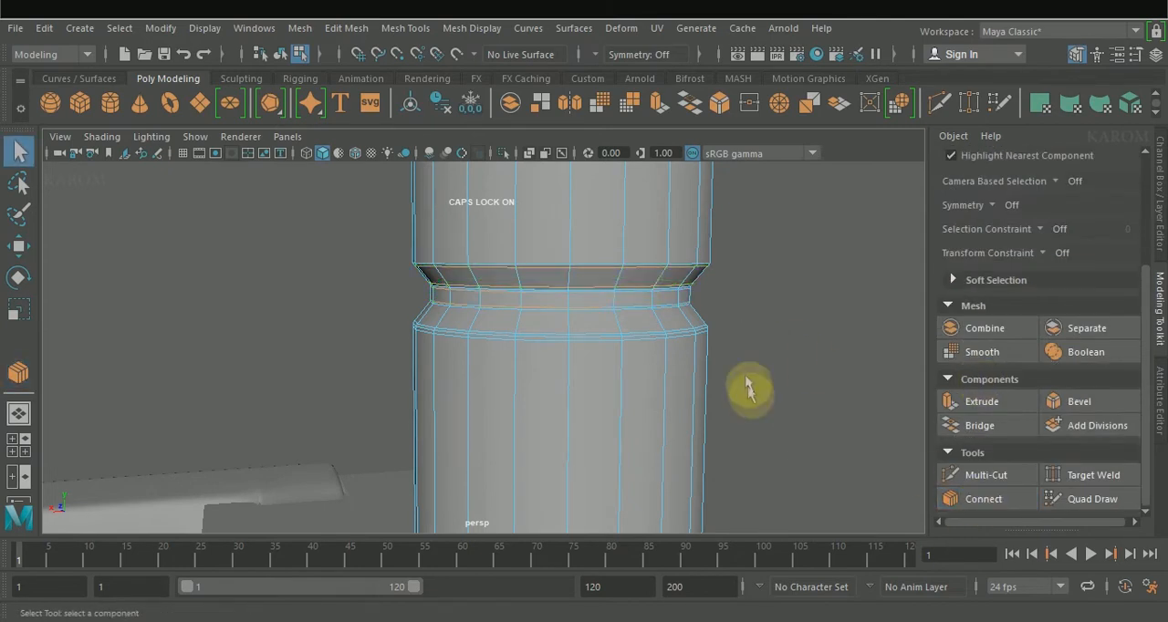
{"action": "left_click", "coordinate": [614, 324]}
{"action": "double_click", "coordinate": [573, 324], "text": "shift"}
{"action": "left_click", "coordinate": [1003, 500]}
{"action": "left_click", "coordinate": [1003, 500]}
{"action": "key", "text": "3"}
{"action": "scroll", "coordinate": [778, 352], "scroll_direction": "down", "scroll_amount": 5}
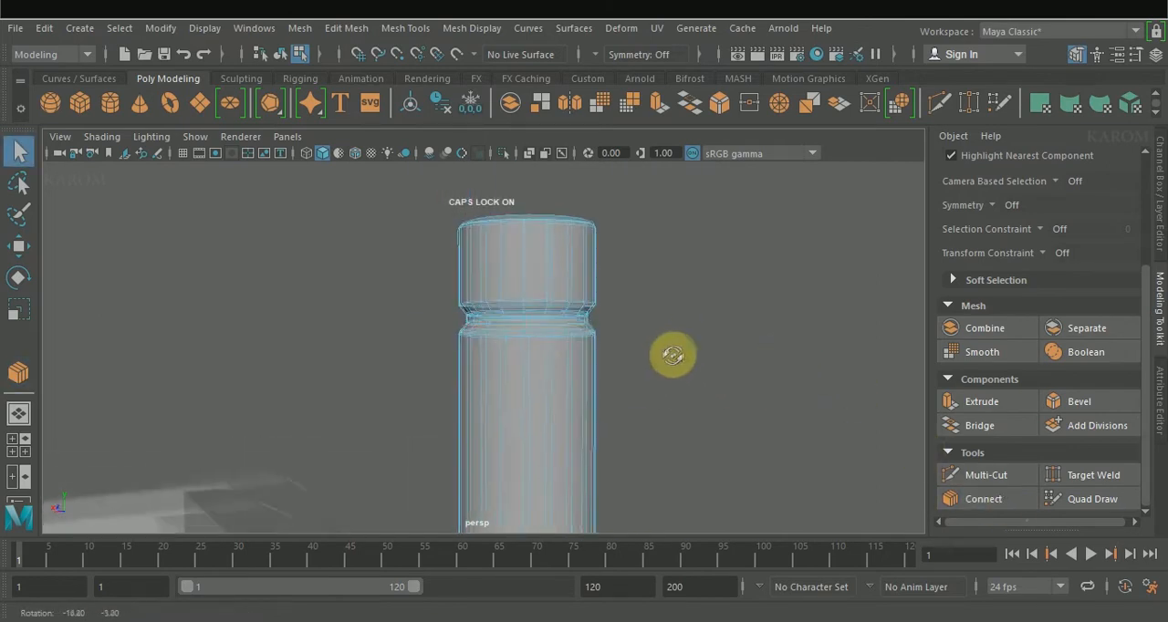
Step: Select all edges around the faucet post's groove and soften their normals
{"action": "scroll", "coordinate": [672, 367], "scroll_direction": "up", "scroll_amount": 5}
{"action": "key", "text": "w"}
{"action": "left_click", "coordinate": [790, 319]}
{"action": "left_click_drag", "start_coordinate": [789, 321], "coordinate": [754, 332], "text": "alt"}
{"action": "right_click_drag", "start_coordinate": [616, 344], "coordinate": [699, 125]}
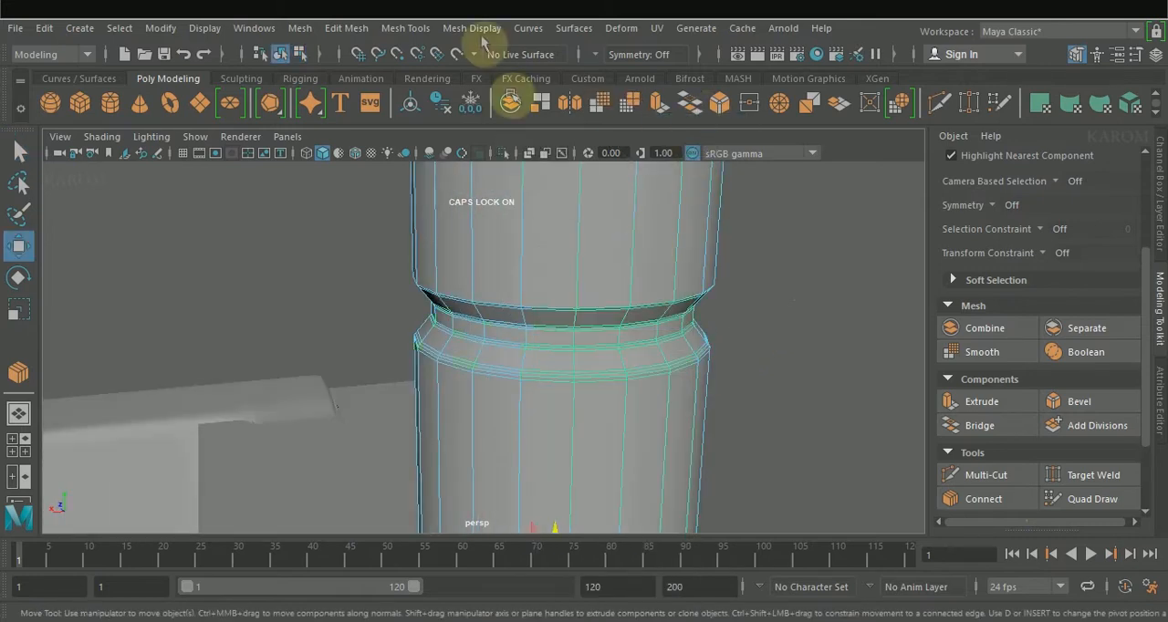
{"action": "left_click", "coordinate": [477, 35]}
{"action": "left_click", "coordinate": [501, 198]}
{"action": "left_click", "coordinate": [791, 327]}
{"action": "scroll", "coordinate": [702, 316], "scroll_direction": "down", "scroll_amount": 3}
{"action": "left_click_drag", "start_coordinate": [511, 348], "coordinate": [542, 295], "text": "alt"}
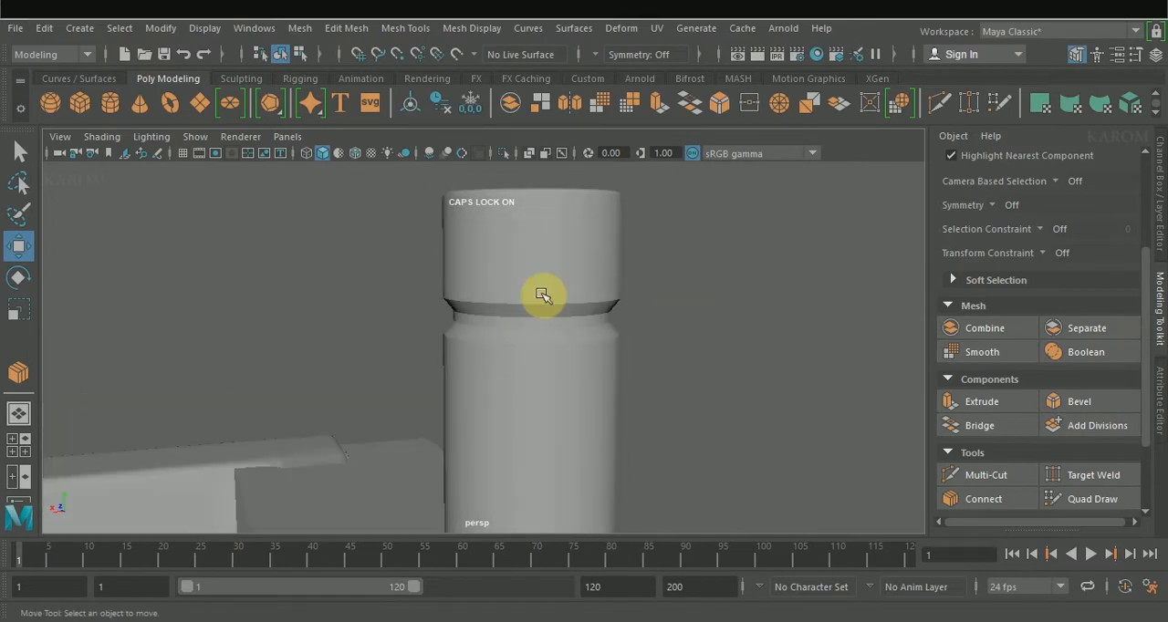
Step: Create a new polygon cylinder and move it above the basin's back ledge, at X about -3.4 and Y about 8.6
{"action": "left_click", "coordinate": [543, 294]}
{"action": "left_click", "coordinate": [722, 317]}
{"action": "left_click_drag", "start_coordinate": [722, 318], "coordinate": [644, 344], "text": "alt"}
{"action": "scroll", "coordinate": [644, 344], "scroll_direction": "down", "scroll_amount": 5}
{"action": "left_click", "coordinate": [120, 110]}
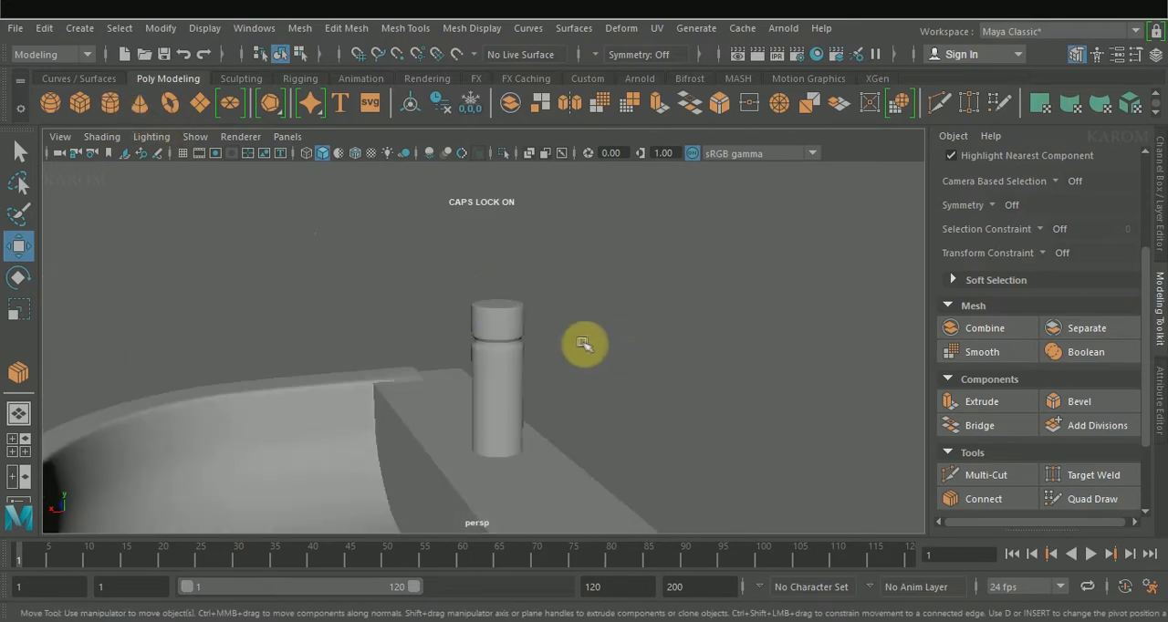
{"action": "scroll", "coordinate": [577, 349], "scroll_direction": "down", "scroll_amount": 5}
{"action": "left_click_drag", "start_coordinate": [378, 469], "coordinate": [484, 398]}
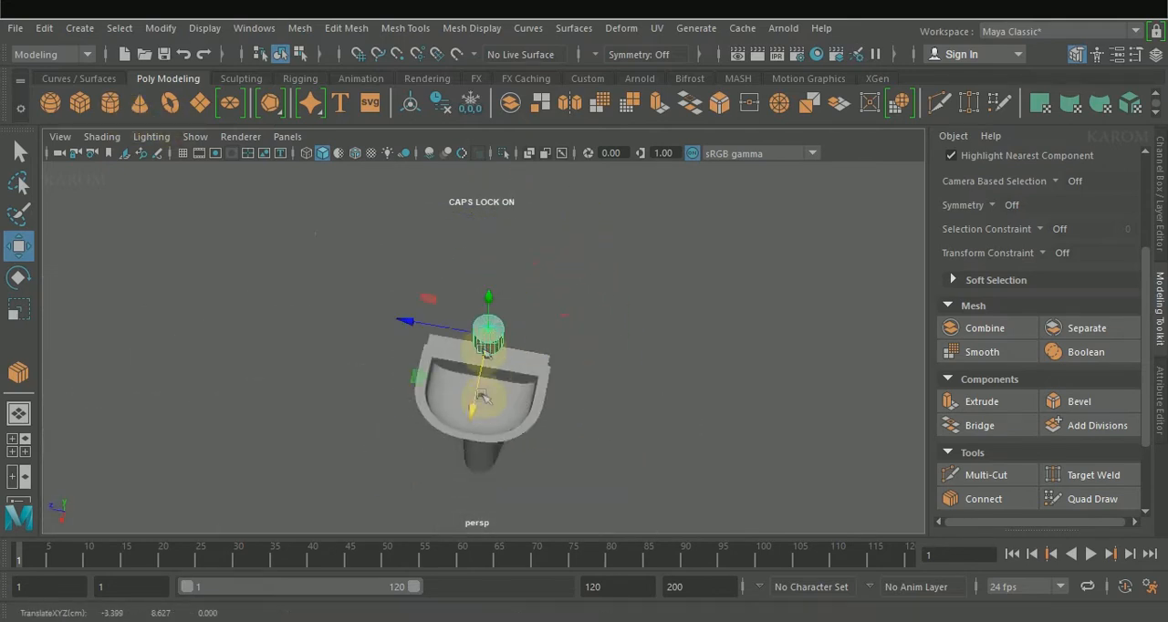
Step: Set the new cylinder's radius to 0.41, shorten its height to a low disc, and place it just in front of the faucet post
{"action": "left_click", "coordinate": [1154, 212]}
{"action": "left_click", "coordinate": [1049, 352]}
{"action": "scroll", "coordinate": [1034, 373], "scroll_direction": "down", "scroll_amount": 2}
{"action": "left_click", "coordinate": [1040, 352]}
{"action": "left_click", "coordinate": [1058, 298]}
{"action": "middle_click_drag", "start_coordinate": [782, 370], "coordinate": [626, 365]}
{"action": "scroll", "coordinate": [569, 308], "scroll_direction": "up", "scroll_amount": 3}
{"action": "key", "text": "w"}
{"action": "left_click_drag", "start_coordinate": [485, 356], "coordinate": [478, 392]}
{"action": "left_click_drag", "start_coordinate": [511, 374], "coordinate": [524, 315], "text": "alt"}
{"action": "left_click", "coordinate": [1057, 312]}
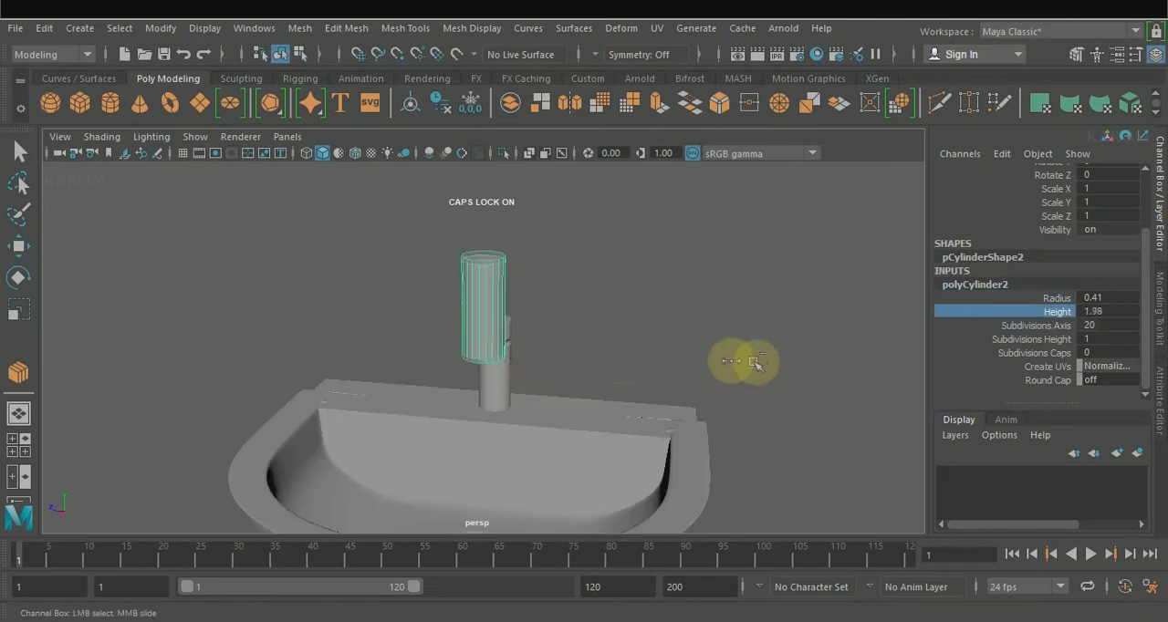
{"action": "middle_click_drag", "start_coordinate": [760, 363], "coordinate": [603, 361]}
Step: Select the short cylinder's cap faces and extrude them with a small inward offset near the rim
{"action": "right_click_drag", "start_coordinate": [643, 322], "coordinate": [643, 360]}
{"action": "left_click", "coordinate": [483, 303]}
{"action": "key", "text": "w"}
{"action": "left_click_drag", "start_coordinate": [584, 331], "coordinate": [532, 274], "text": "alt"}
{"action": "left_click_drag", "start_coordinate": [601, 235], "coordinate": [644, 330], "text": "alt"}
{"action": "left_click", "coordinate": [1160, 336]}
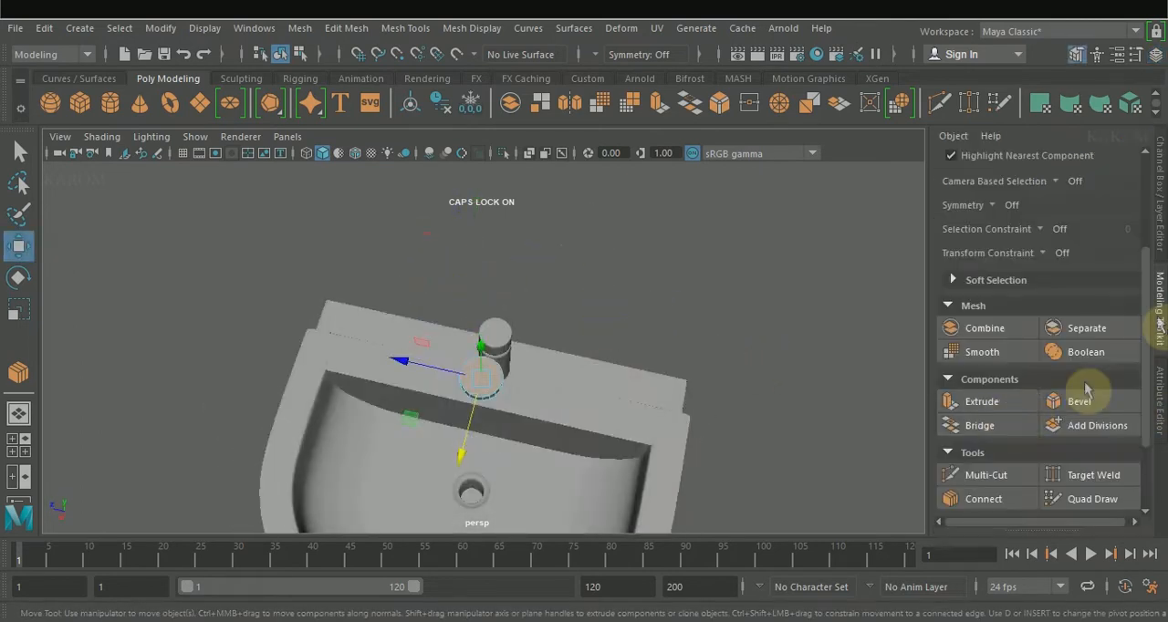
{"action": "left_click", "coordinate": [1007, 402]}
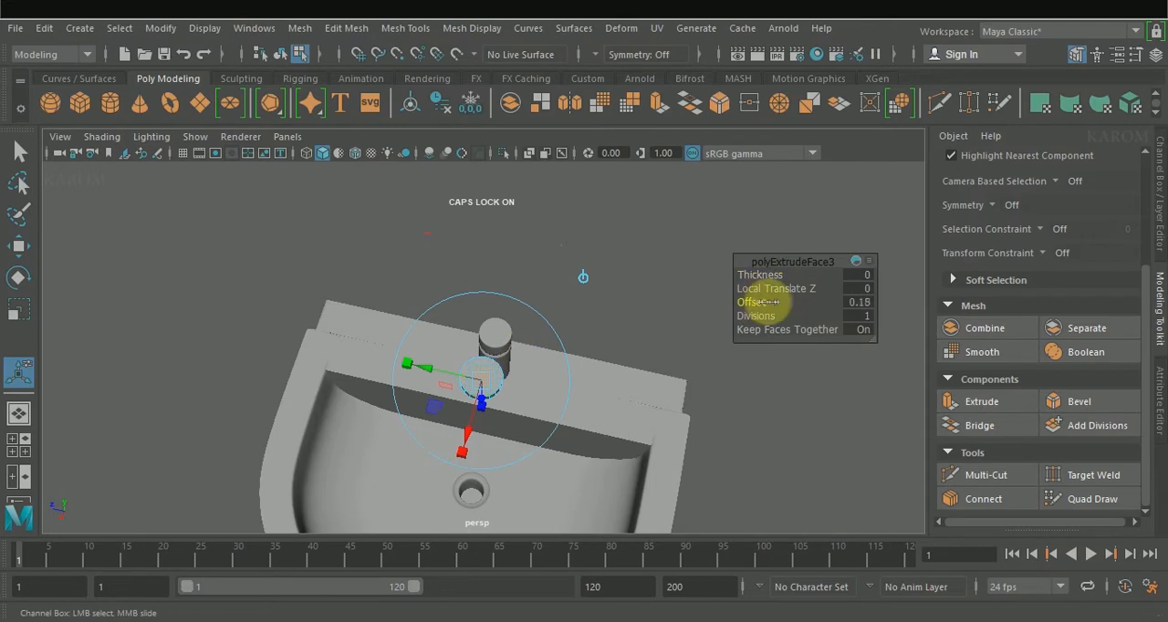
{"action": "scroll", "coordinate": [756, 298], "scroll_direction": "up", "scroll_amount": 5}
{"action": "left_click_drag", "start_coordinate": [755, 299], "coordinate": [755, 304]}
{"action": "key", "text": "w"}
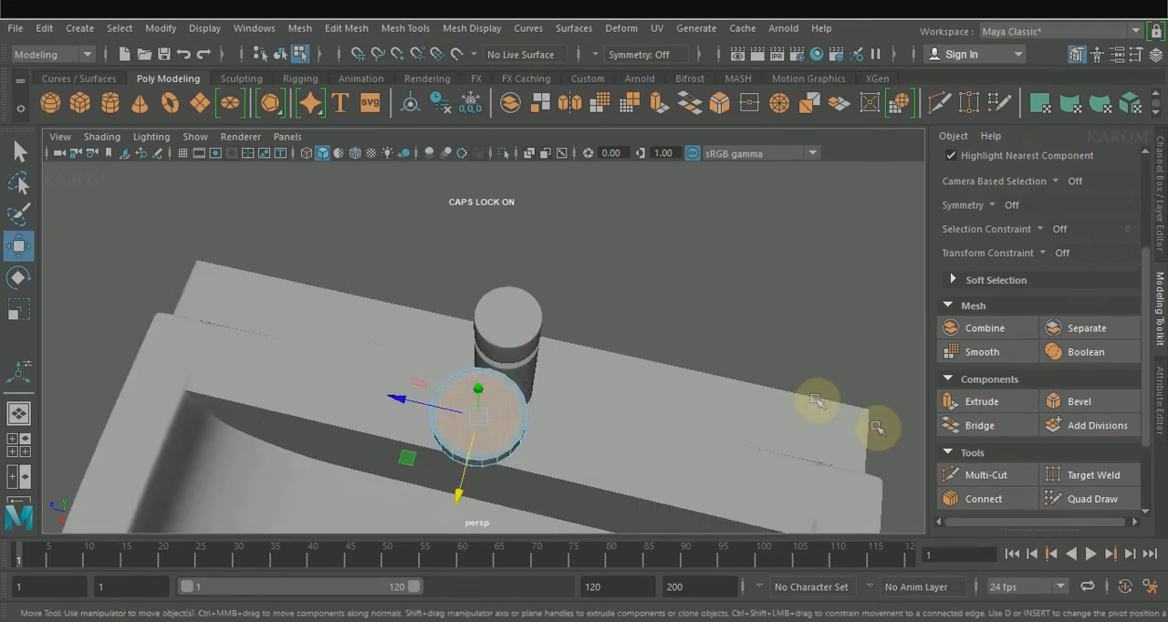
Step: Extrude the cap faces twice more, inward and into the cylinder, and delete them to leave an open ring
{"action": "left_click", "coordinate": [1008, 410]}
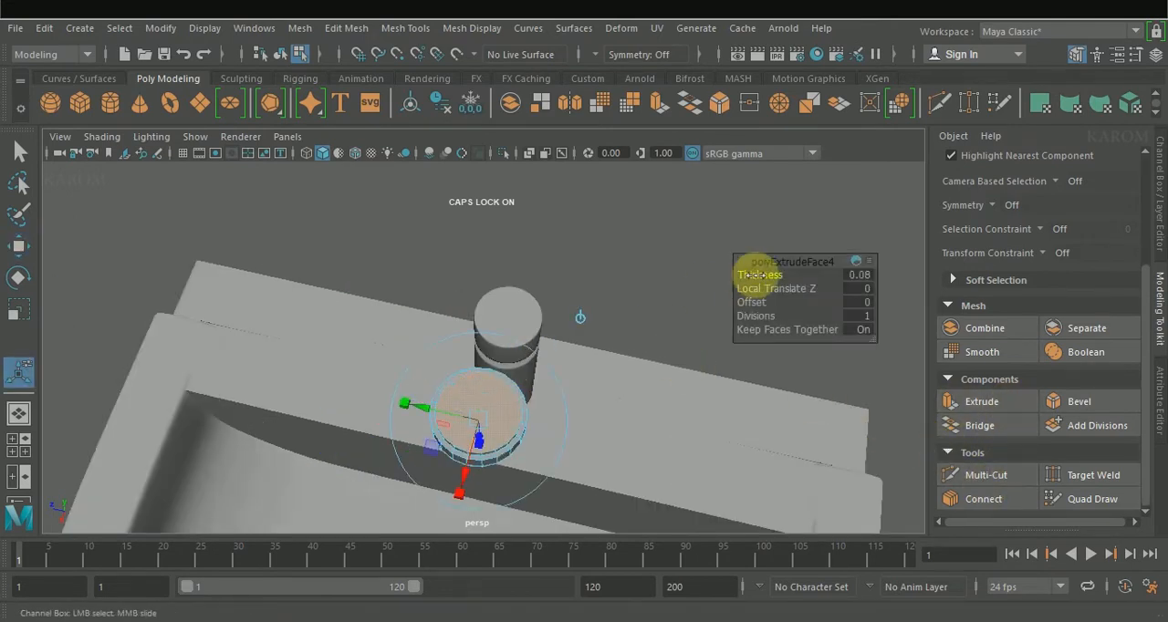
{"action": "left_click", "coordinate": [1009, 407]}
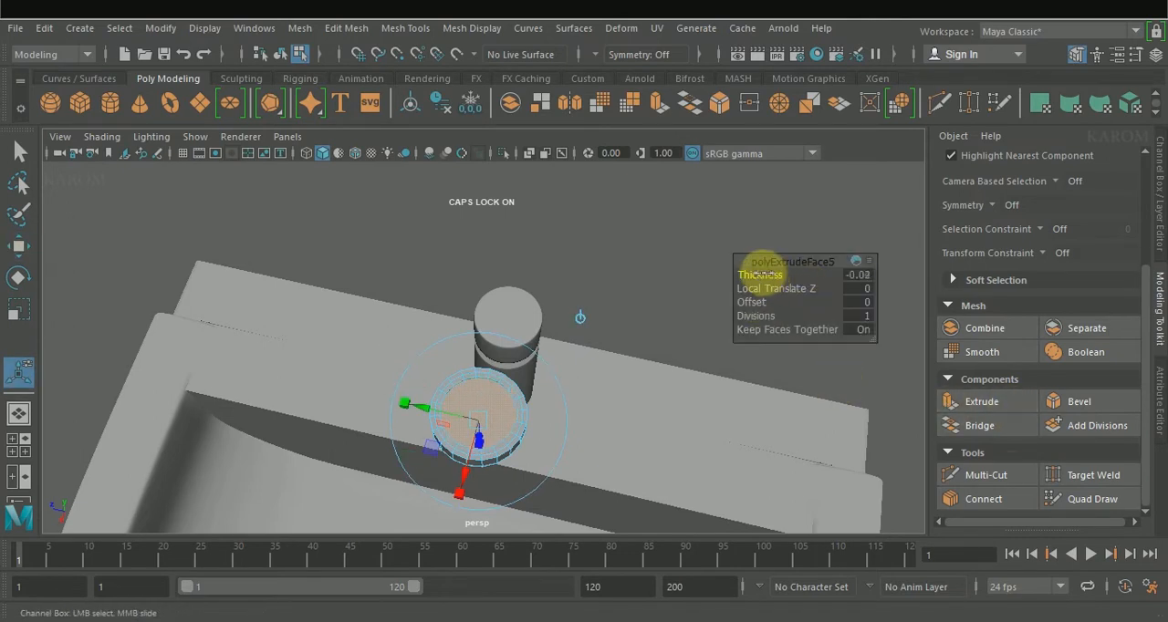
{"action": "key", "text": "w"}
{"action": "key", "text": "Delete"}
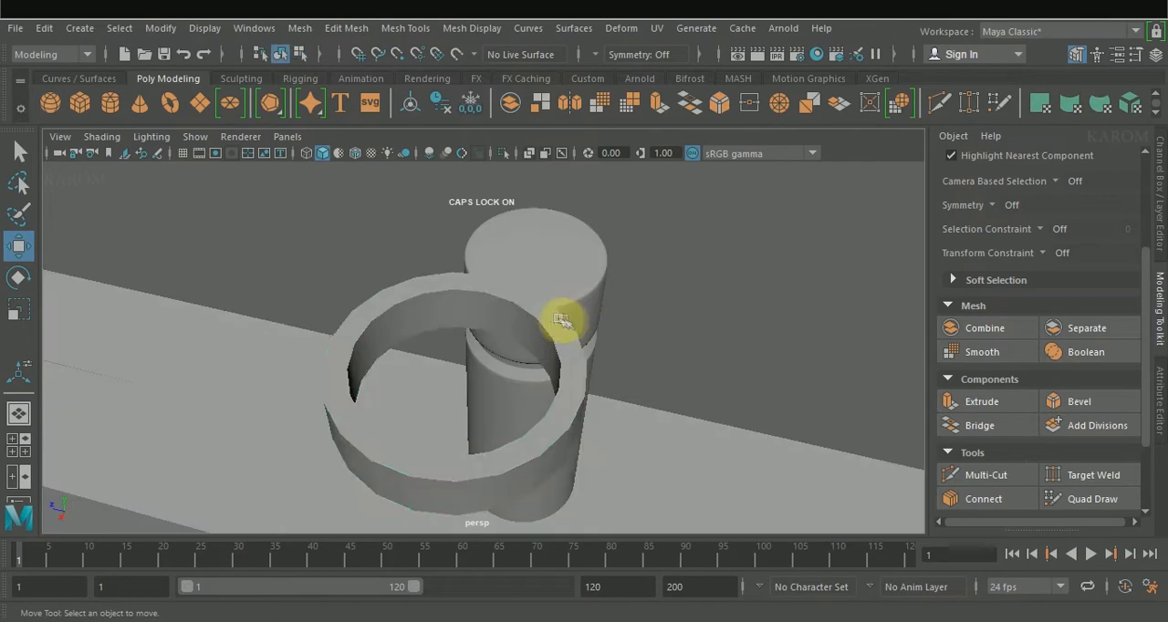
Step: Bevel the ring's border edge loops with fraction 0.24 and 2 segments
{"action": "left_click", "coordinate": [555, 318]}
{"action": "right_click_drag", "start_coordinate": [554, 317], "coordinate": [553, 82]}
{"action": "left_click", "coordinate": [491, 295]}
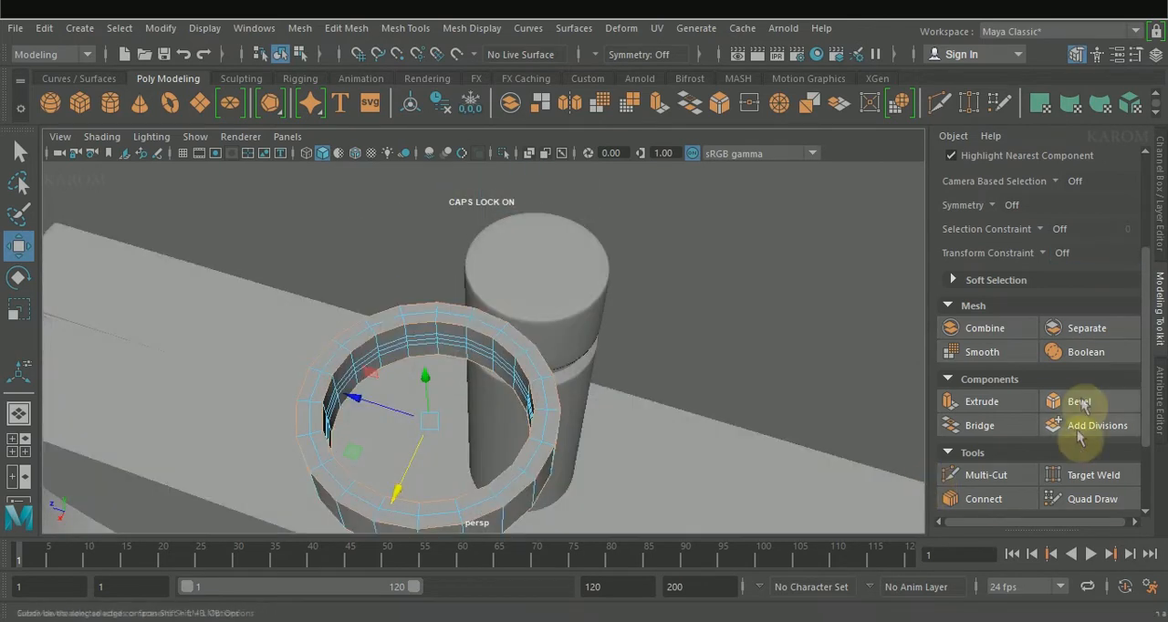
{"action": "left_click", "coordinate": [1069, 401]}
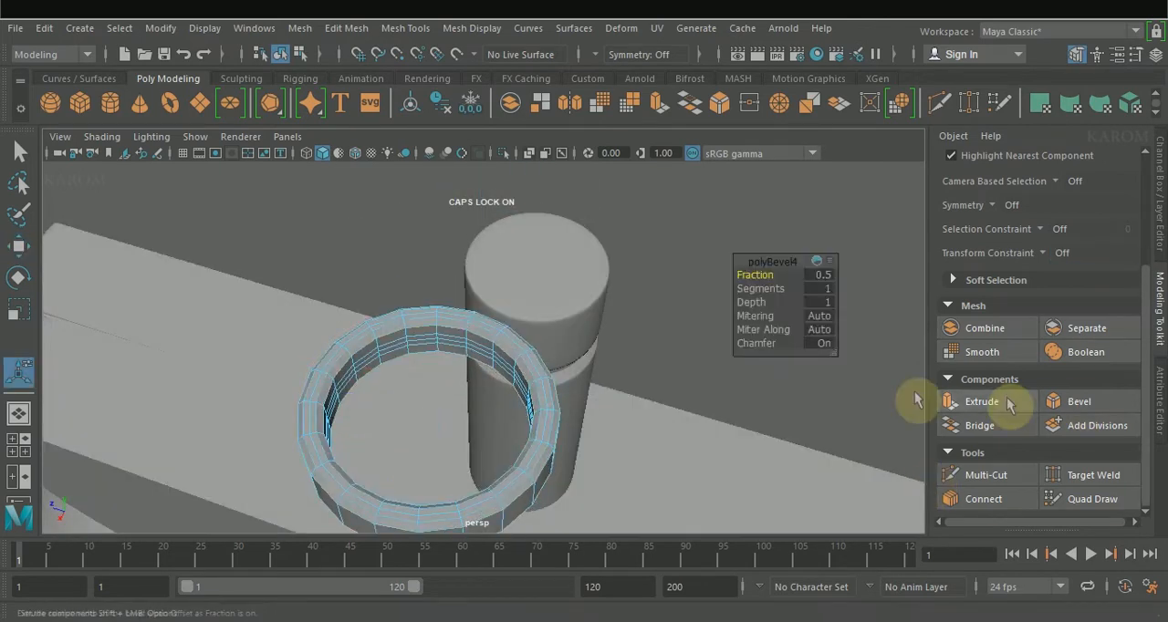
{"action": "middle_click_drag", "start_coordinate": [730, 273], "coordinate": [735, 280]}
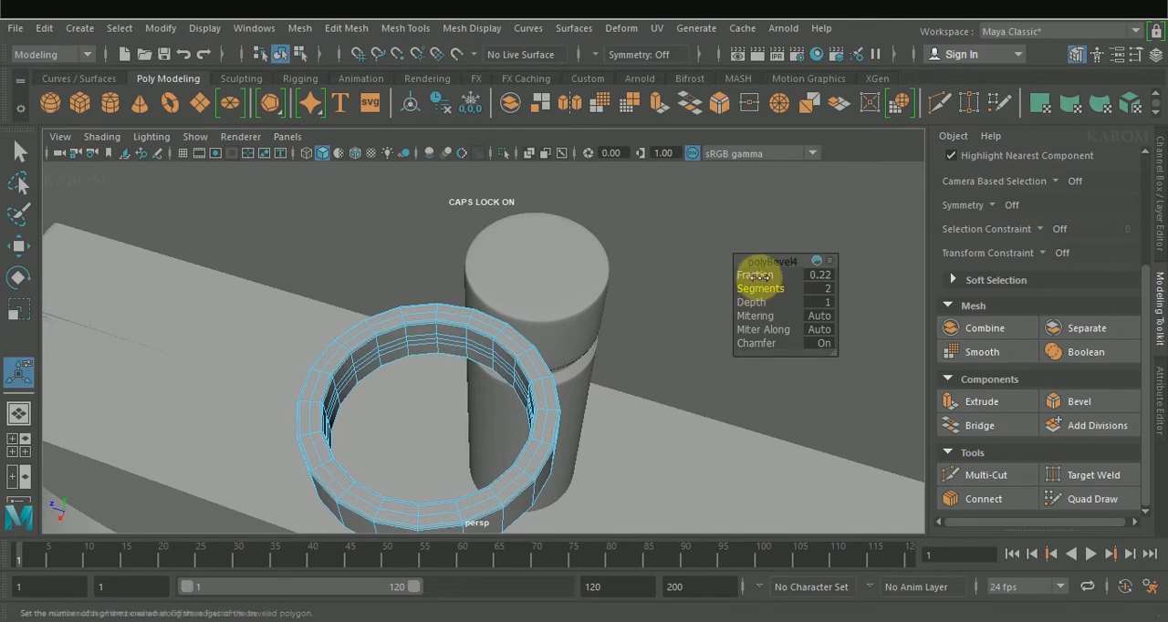
{"action": "left_click_drag", "start_coordinate": [758, 271], "coordinate": [629, 360], "text": "alt"}
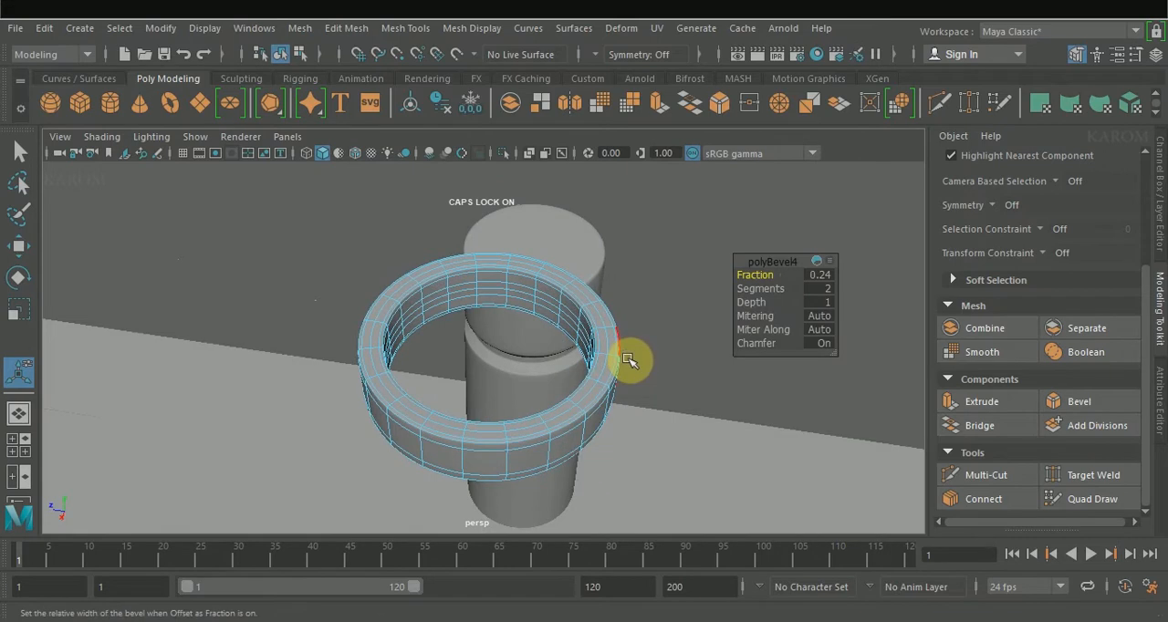
Step: Flatten the ring along Y and move it beside the faucet post's cap, at X about -2.575 and Y about 7.88
{"action": "key", "text": "w"}
{"action": "key", "text": "F8"}
{"action": "left_click_drag", "start_coordinate": [735, 314], "coordinate": [717, 332], "text": "alt"}
{"action": "key", "text": "r"}
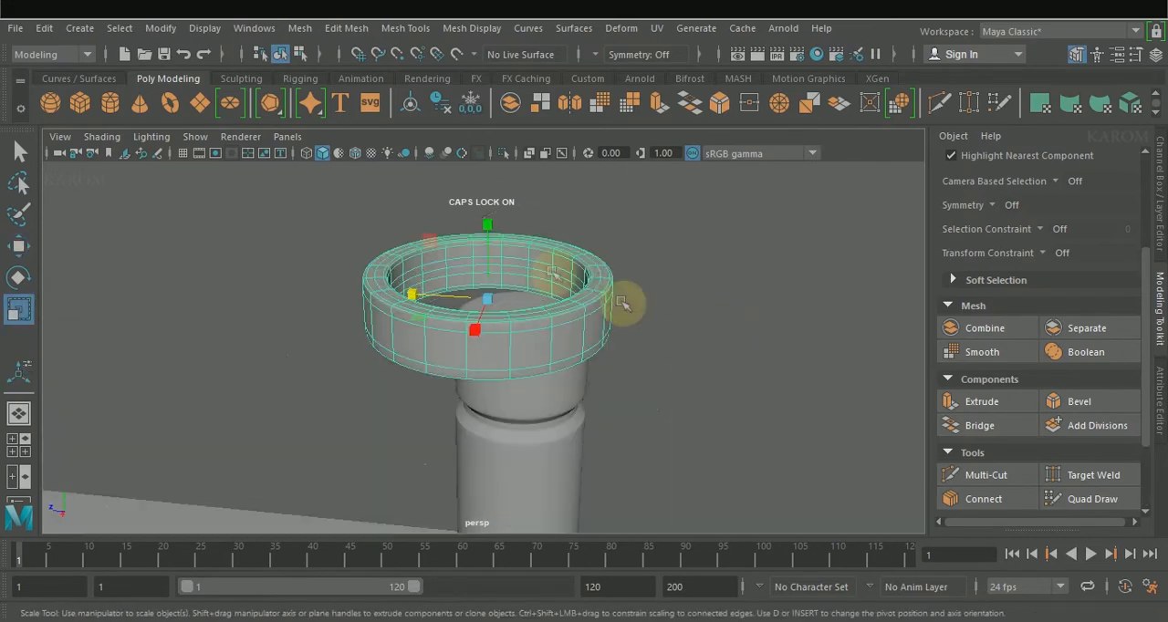
{"action": "left_click_drag", "start_coordinate": [487, 226], "coordinate": [491, 265]}
{"action": "key", "text": "space"}
{"action": "key", "text": "space"}
{"action": "key", "text": "w"}
{"action": "left_click_drag", "start_coordinate": [348, 187], "coordinate": [349, 208]}
{"action": "left_click", "coordinate": [427, 293]}
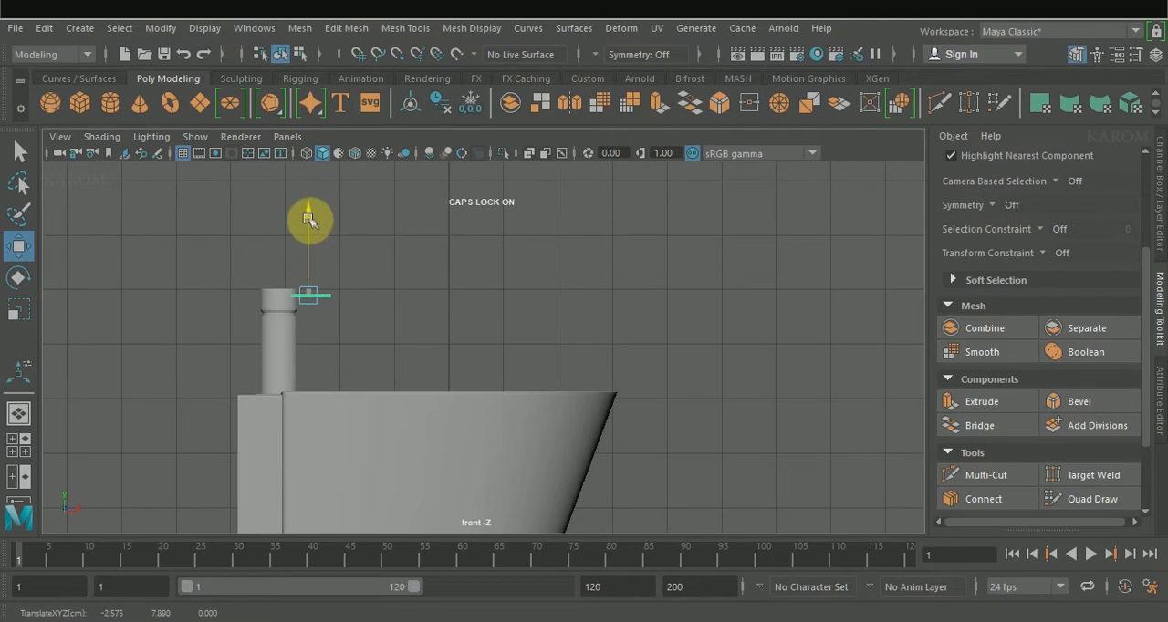
Step: Duplicate the flattened ring and move the copy down and forward to just above the bowl's back edge
{"action": "key", "text": "space"}
{"action": "key", "text": "space"}
{"action": "scroll", "coordinate": [383, 323], "scroll_direction": "down", "scroll_amount": 4}
{"action": "left_click_drag", "start_coordinate": [432, 367], "coordinate": [352, 369], "text": "alt"}
{"action": "left_click", "coordinate": [487, 294]}
{"action": "left_click", "coordinate": [496, 216]}
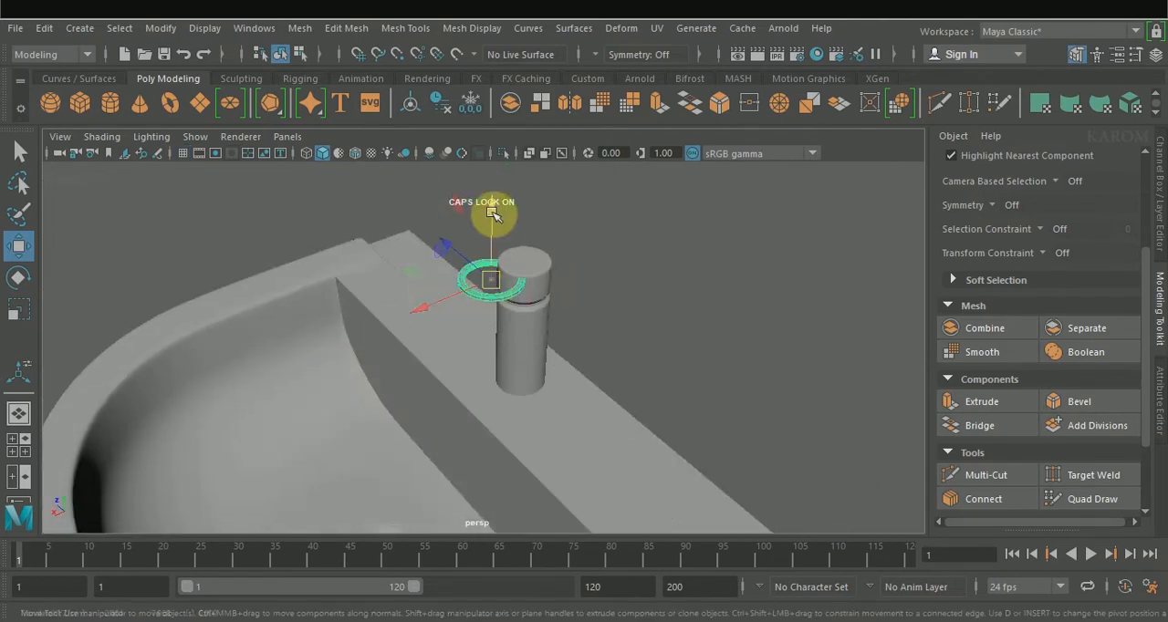
{"action": "left_click_drag", "start_coordinate": [493, 214], "coordinate": [493, 273]}
{"action": "left_click_drag", "start_coordinate": [444, 356], "coordinate": [363, 383]}
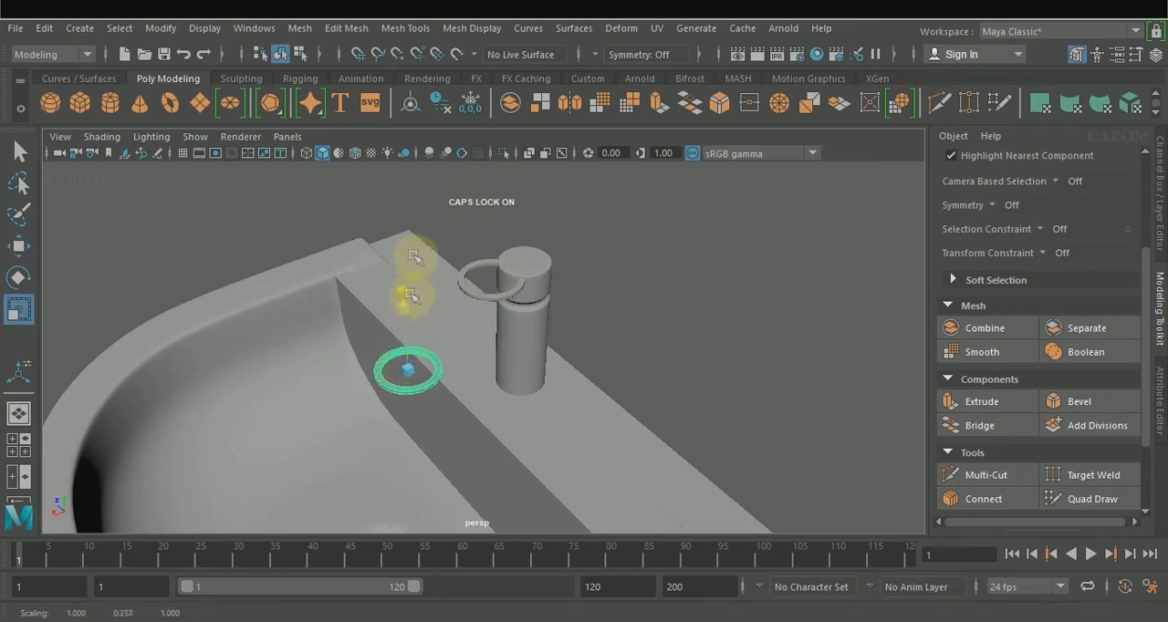
Step: Scale the duplicated ring into a thin upright tube, about 0.339 in X and Z and several times taller in Y
{"action": "key", "text": "r"}
{"action": "left_click_drag", "start_coordinate": [406, 318], "coordinate": [412, 334]}
{"action": "left_click_drag", "start_coordinate": [449, 391], "coordinate": [399, 222]}
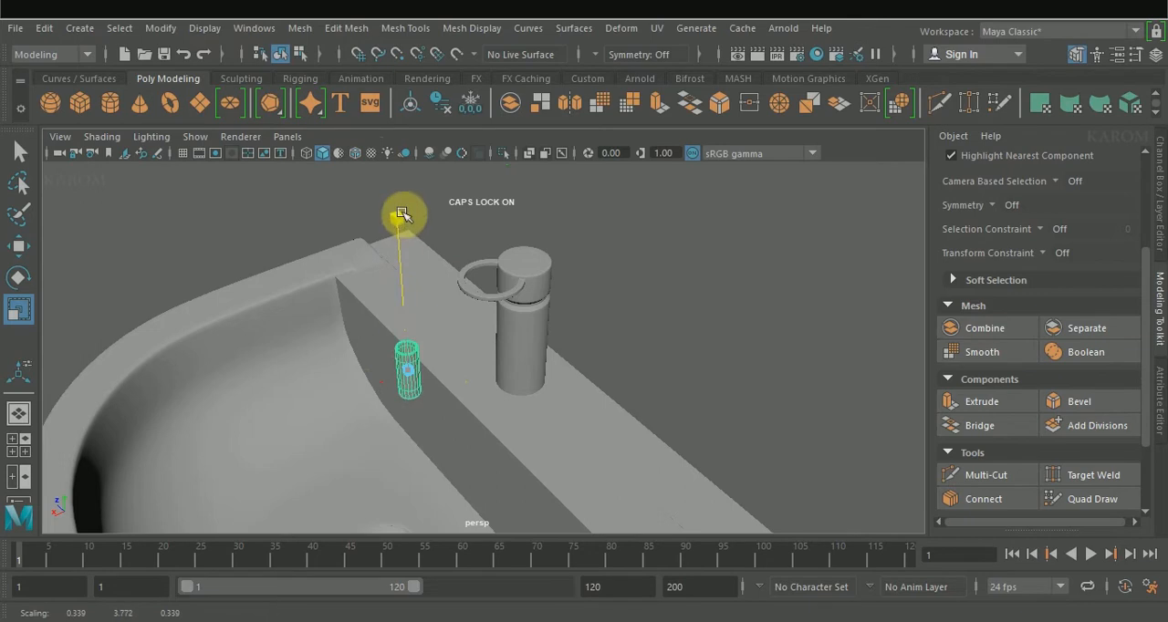
{"action": "scroll", "coordinate": [417, 404], "scroll_direction": "up", "scroll_amount": 4}
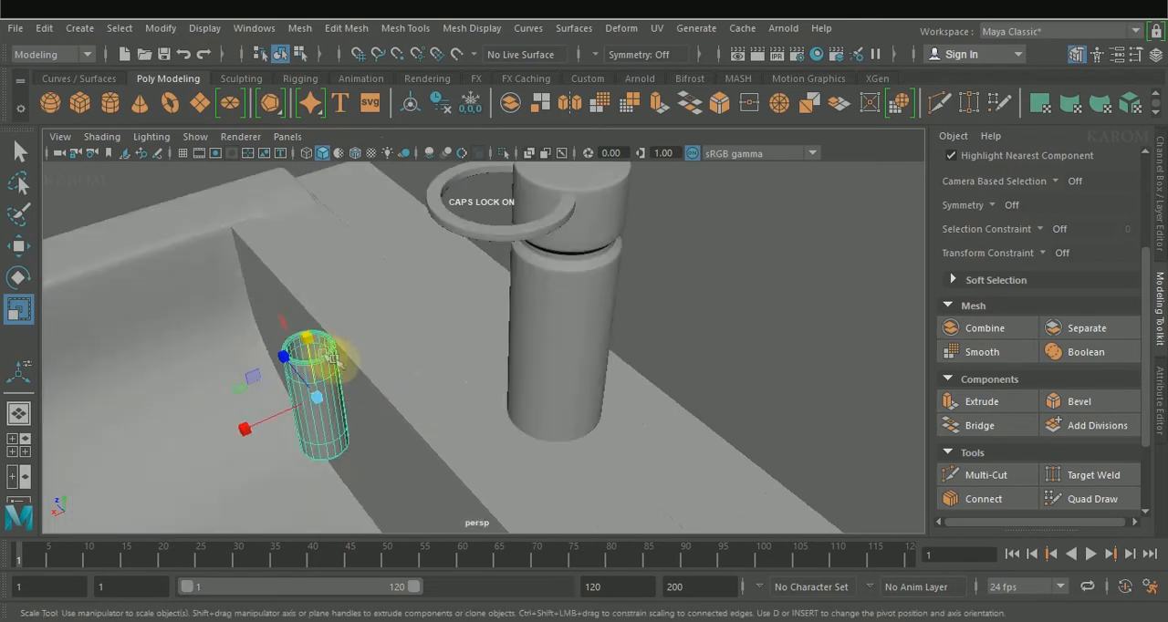
{"action": "left_click_drag", "start_coordinate": [308, 338], "coordinate": [305, 327]}
{"action": "scroll", "coordinate": [315, 338], "scroll_direction": "down", "scroll_amount": 4}
Step: Set a spare copy of the thin tube aside beyond the bowl's front edge, at X about 4.177, and reselect the first tube
{"action": "key", "text": "w"}
{"action": "left_click_drag", "start_coordinate": [347, 363], "coordinate": [109, 392], "text": "shift"}
{"action": "left_click", "coordinate": [394, 354]}
{"action": "scroll", "coordinate": [393, 354], "scroll_direction": "up", "scroll_amount": 5}
{"action": "middle_click_drag", "start_coordinate": [374, 354], "coordinate": [639, 352], "text": "alt"}
Step: Set the tube's Z rotation to 90 and move it against the faucet post, at X about -2.547
{"action": "key", "text": "ctrl+a"}
{"action": "key", "text": "e"}
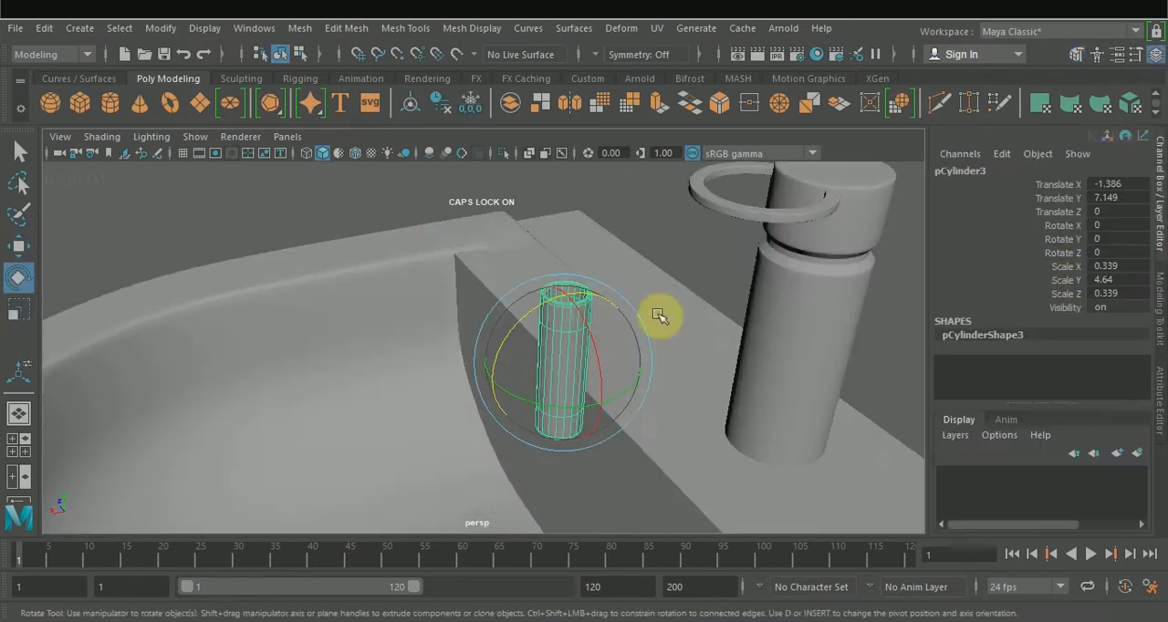
{"action": "left_click", "coordinate": [1115, 252]}
{"action": "type", "text": "90"}
{"action": "key", "text": "Return"}
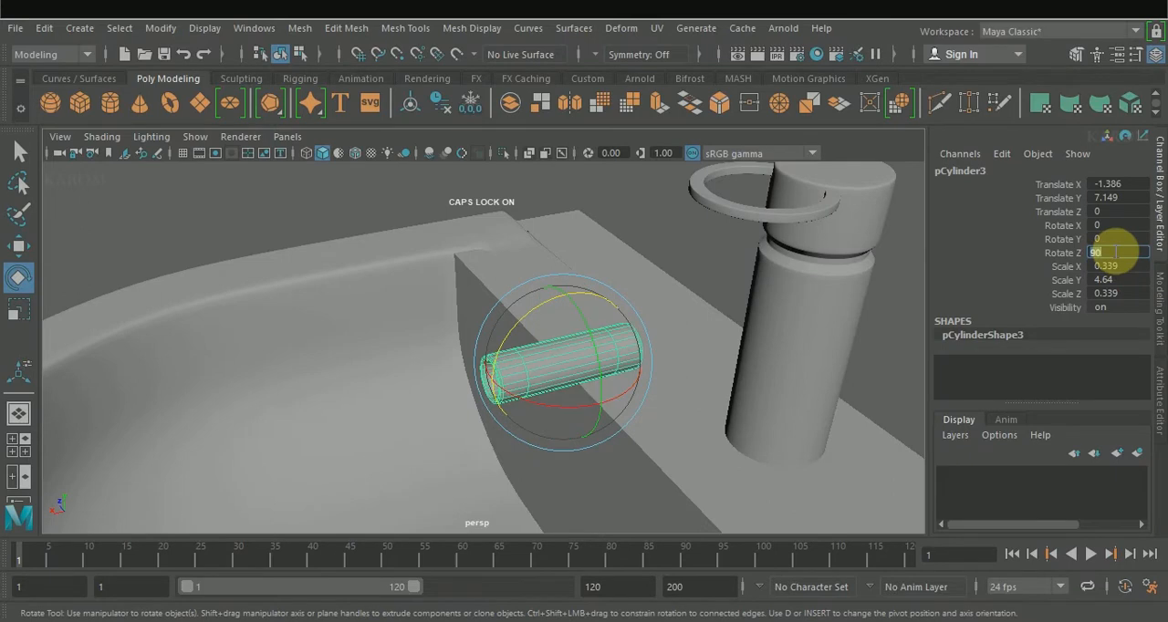
{"action": "key", "text": "w"}
{"action": "left_click_drag", "start_coordinate": [594, 357], "coordinate": [700, 356]}
Step: Centre the horizontal tube on the faucet post in the top view, at Z about 0.017
{"action": "key", "text": "space"}
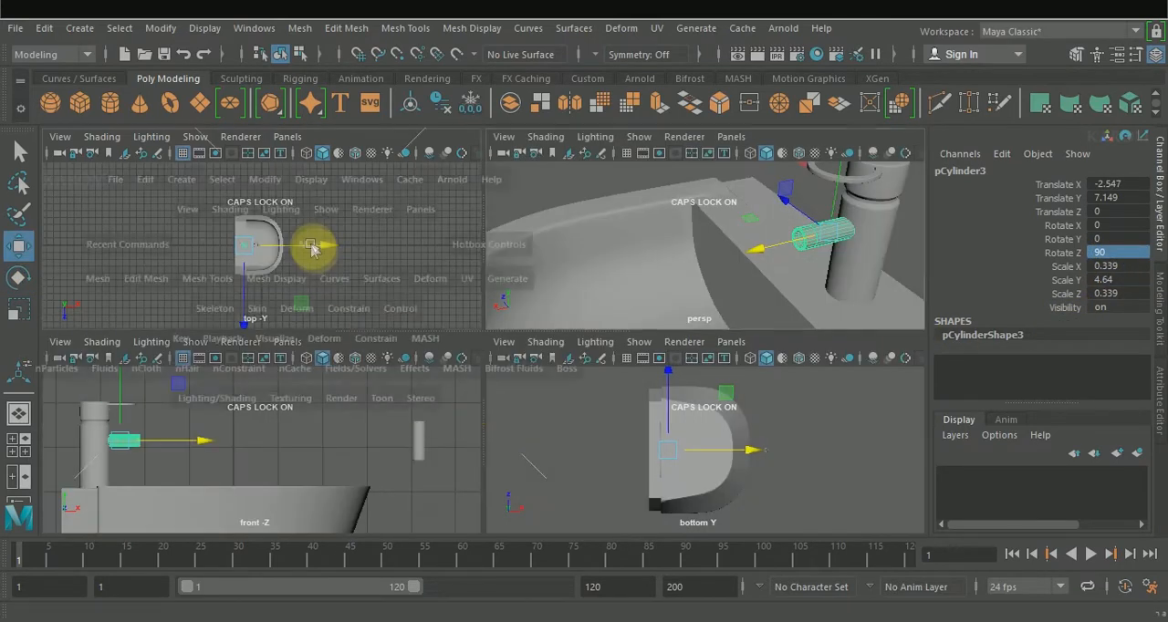
{"action": "key", "text": "space"}
{"action": "scroll", "coordinate": [445, 397], "scroll_direction": "up", "scroll_amount": 3}
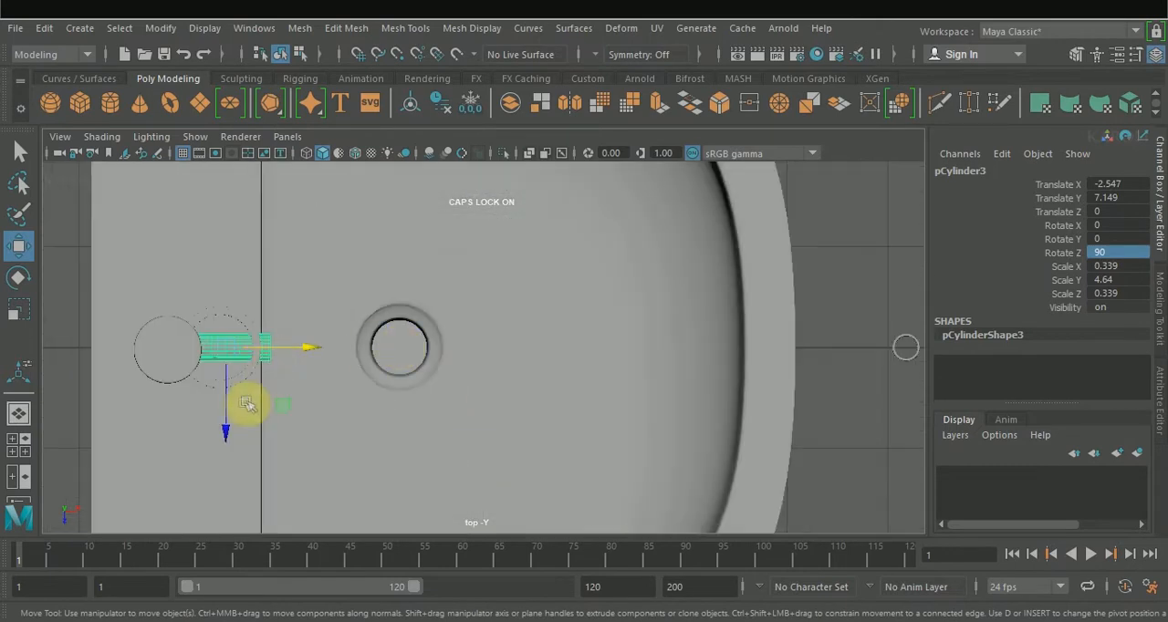
{"action": "left_click_drag", "start_coordinate": [227, 410], "coordinate": [228, 413]}
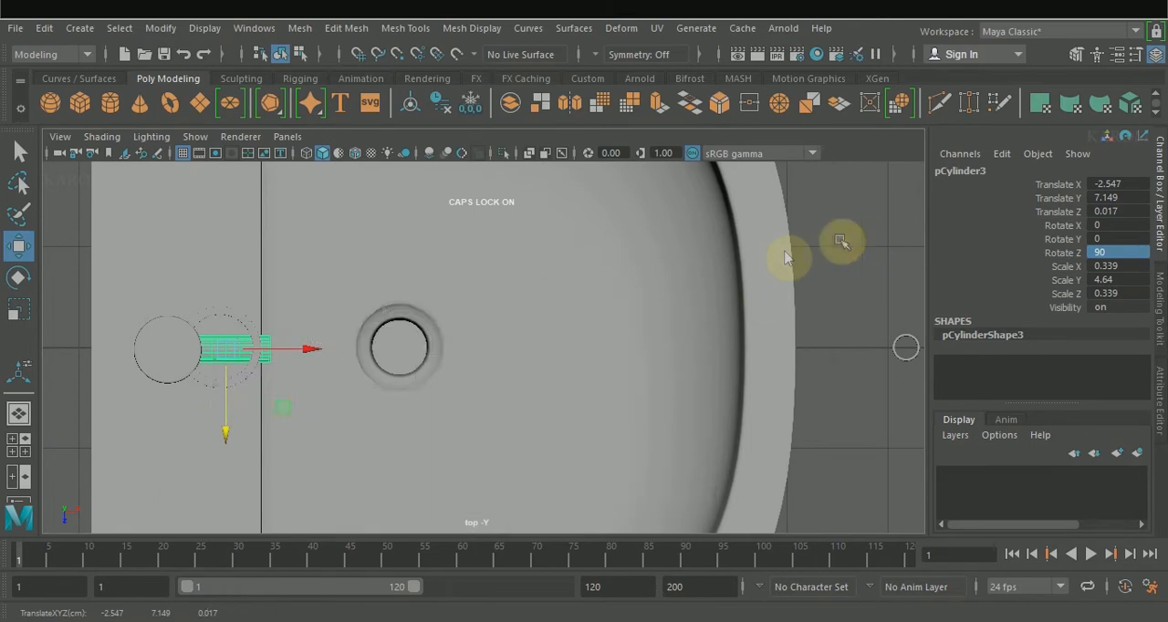
Step: Insert an edge loop around the horizontal tube a short way behind its free end, using X-ray display in the front view
{"action": "key", "text": "space"}
{"action": "key", "text": "space"}
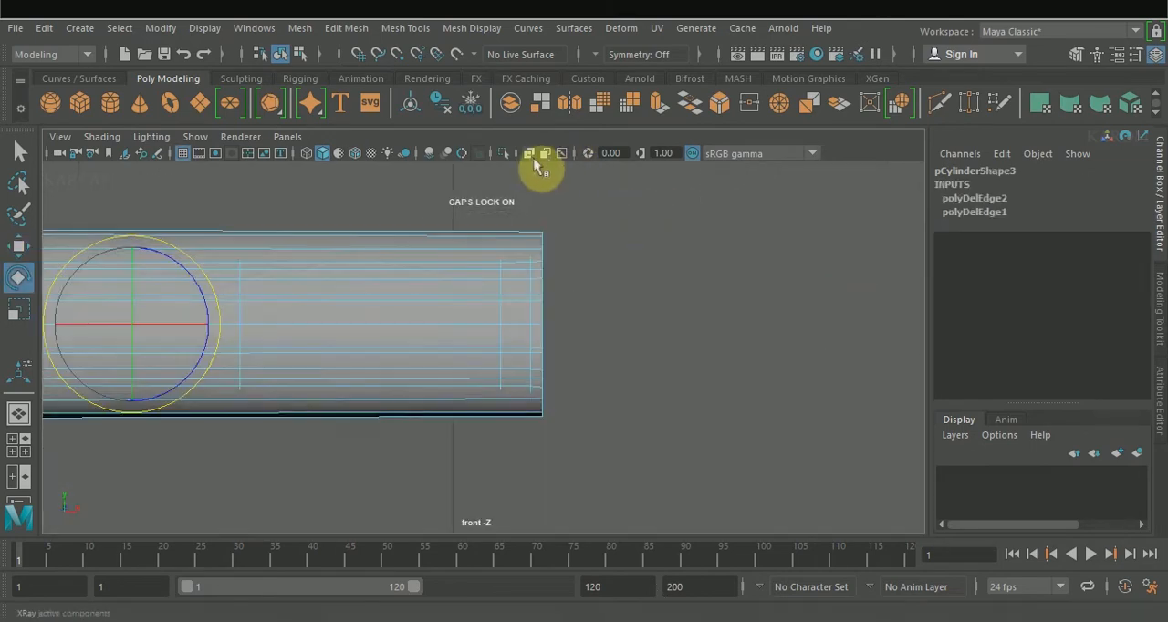
{"action": "left_click", "coordinate": [529, 154]}
{"action": "double_click", "coordinate": [534, 312]}
{"action": "right_click_drag", "start_coordinate": [456, 295], "coordinate": [429, 417], "text": "shift"}
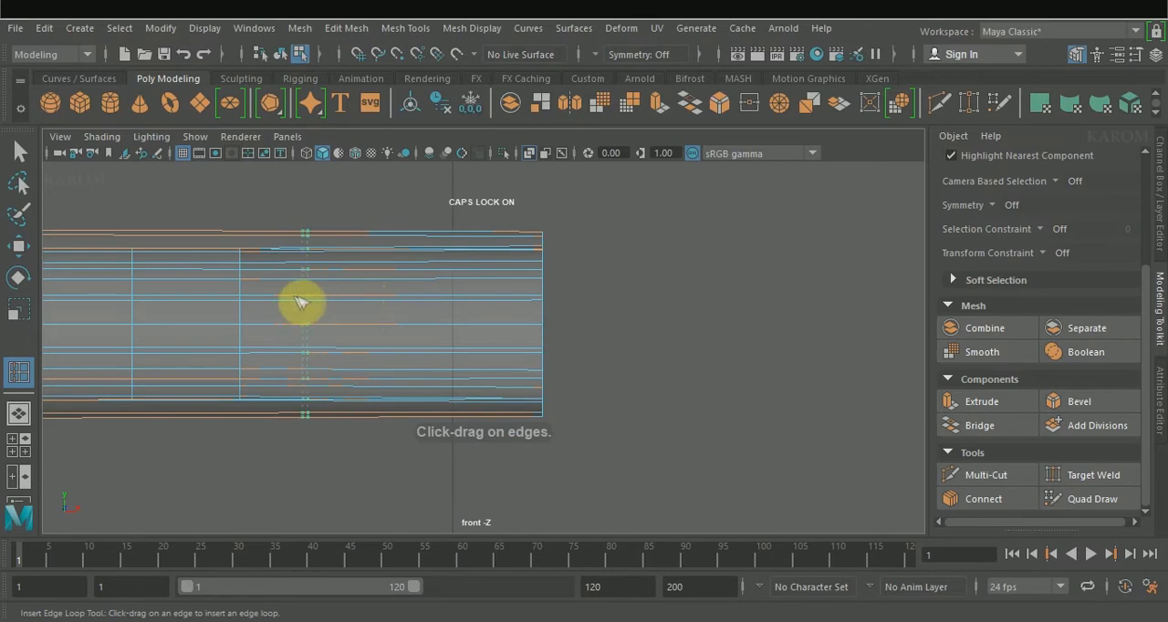
Step: Rotate and scale the edges at the tube's free end into a slanted opening whose upper edge reaches furthest forward
{"action": "key", "text": "e"}
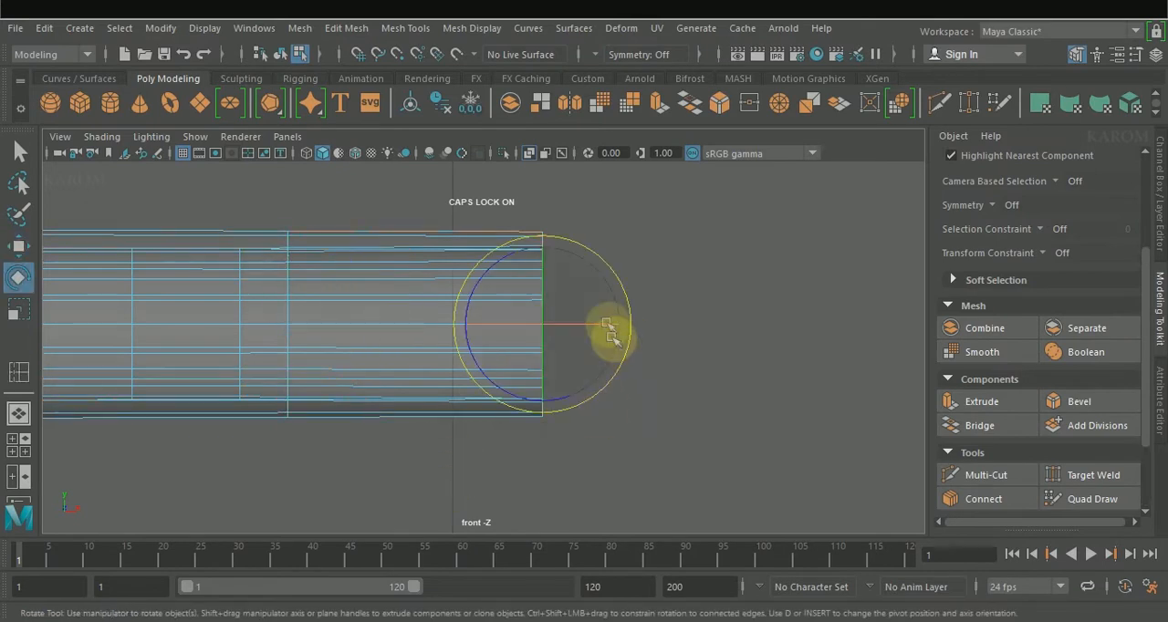
{"action": "left_click_drag", "start_coordinate": [610, 267], "coordinate": [542, 252]}
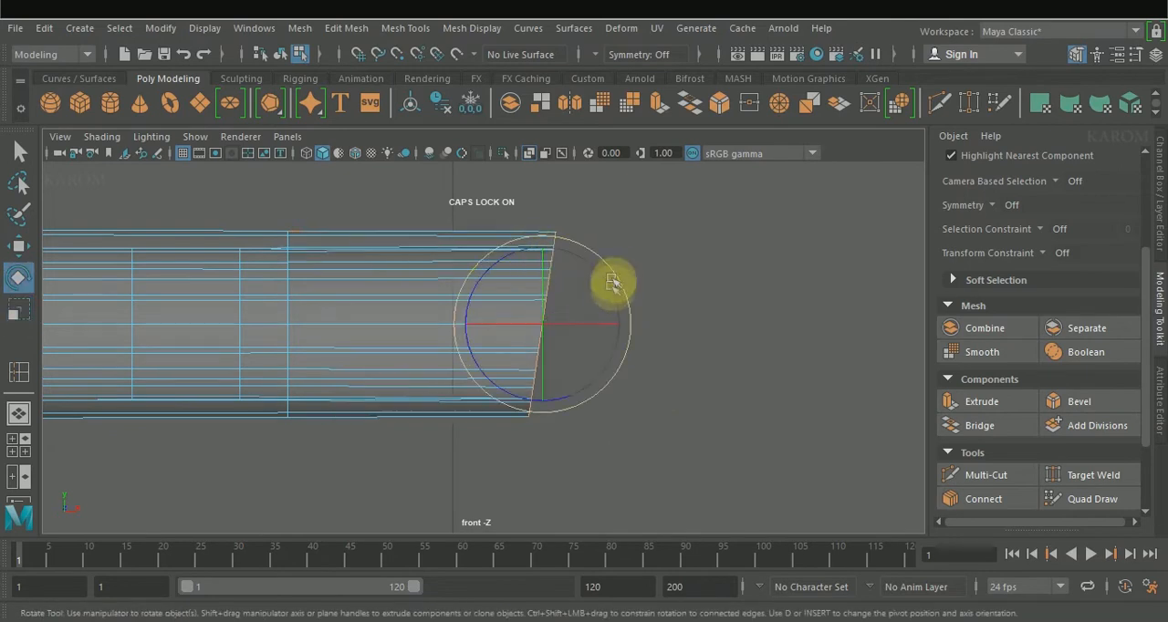
{"action": "mouse_move", "coordinate": [613, 283]}
{"action": "left_mouse_down"}
{"action": "mouse_move", "coordinate": [626, 292]}
{"action": "mouse_move", "coordinate": [621, 277]}
{"action": "mouse_move", "coordinate": [626, 349]}
{"action": "mouse_move", "coordinate": [615, 263]}
{"action": "left_mouse_up"}
{"action": "key", "text": "r"}
{"action": "left_click_drag", "start_coordinate": [545, 252], "coordinate": [547, 246]}
{"action": "key", "text": "e"}
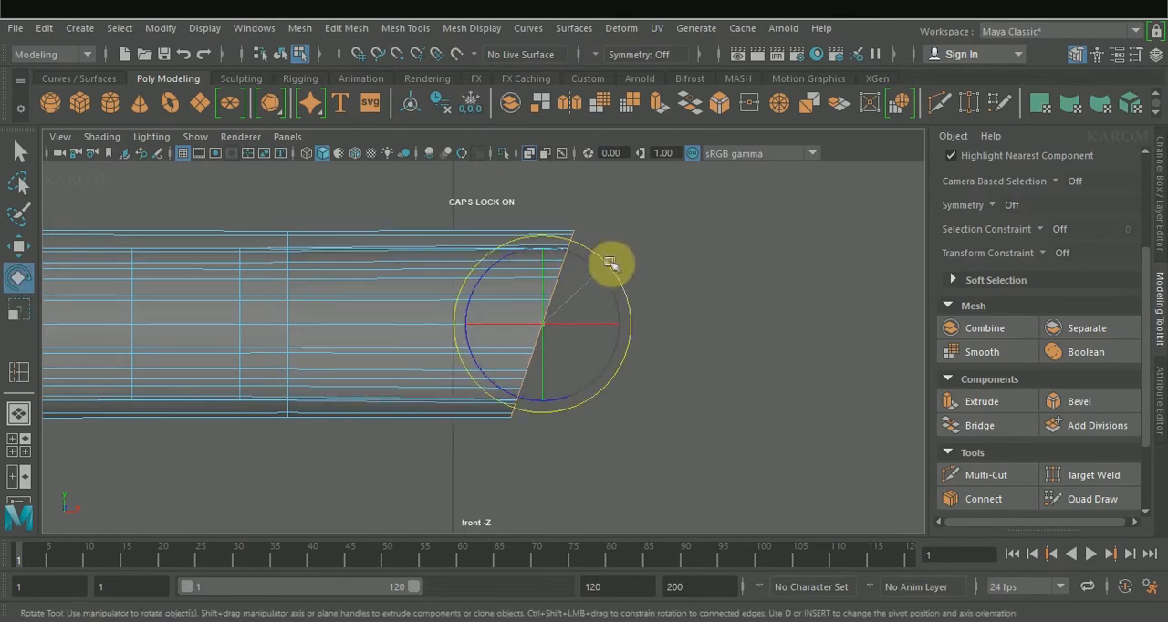
{"action": "left_click_drag", "start_coordinate": [618, 300], "coordinate": [547, 257]}
{"action": "key", "text": "r"}
{"action": "scroll", "coordinate": [663, 352], "scroll_direction": "down", "scroll_amount": 10}
{"action": "scroll", "coordinate": [663, 352], "scroll_direction": "up", "scroll_amount": 4}
{"action": "left_click", "coordinate": [528, 365]}
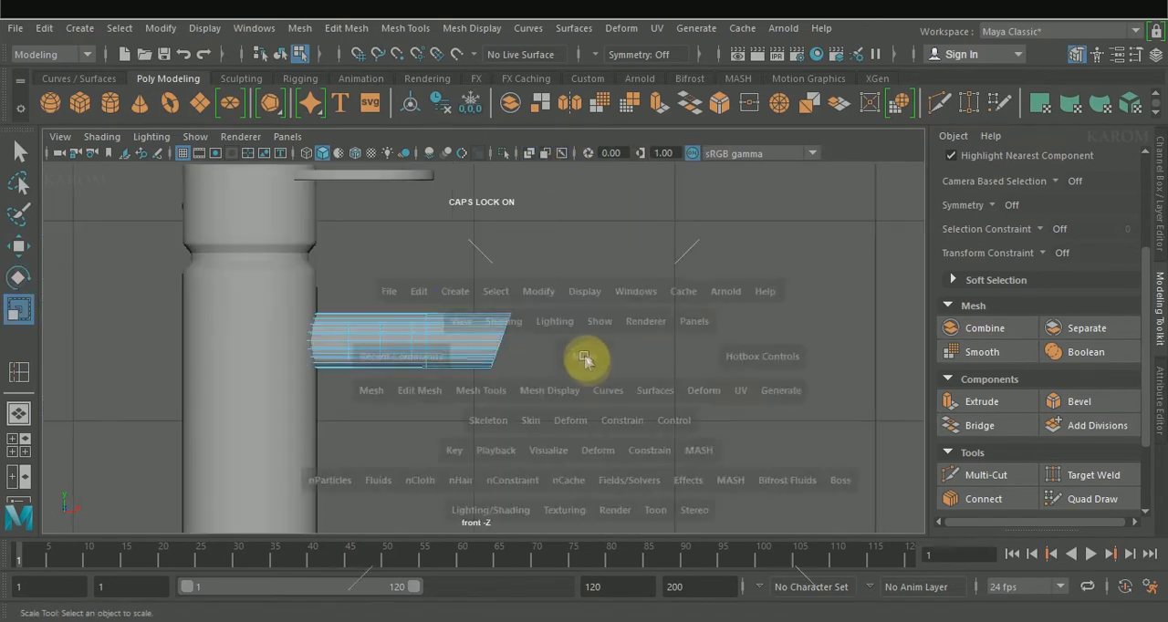
Step: Connect the lengthwise edges between the tube's last loop and its slanted end with 1 segment and pinch 0
{"action": "key", "text": "space"}
{"action": "key", "text": "space"}
{"action": "left_click_drag", "start_coordinate": [408, 338], "coordinate": [618, 308], "text": "alt"}
{"action": "left_click_drag", "start_coordinate": [438, 219], "coordinate": [421, 498]}
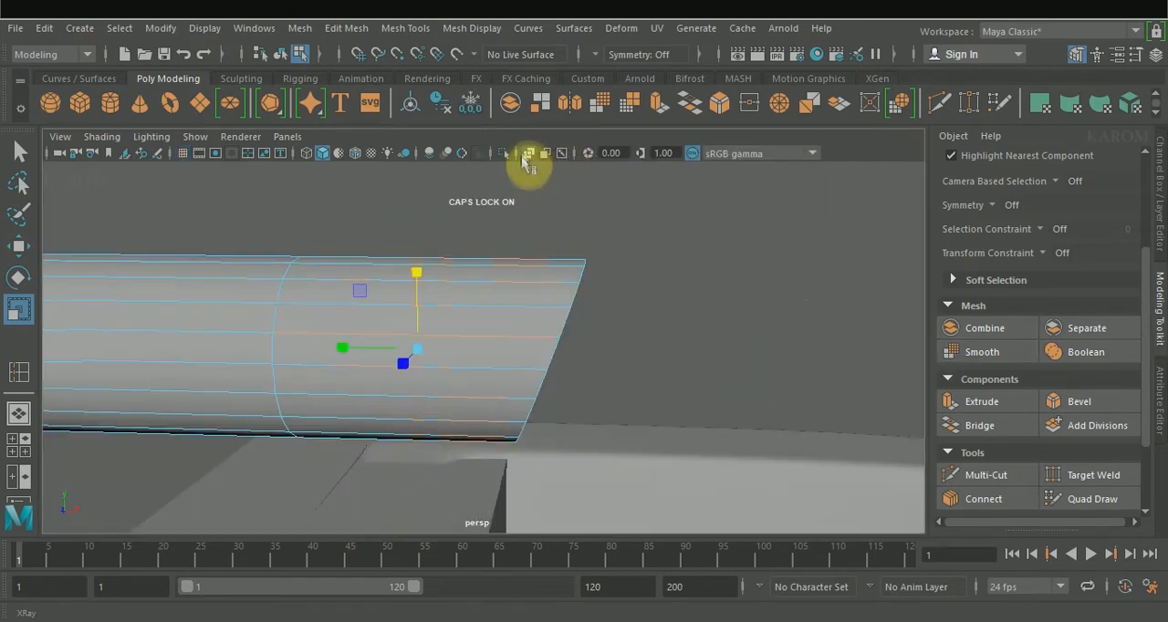
{"action": "left_click", "coordinate": [528, 154]}
{"action": "left_click", "coordinate": [985, 499]}
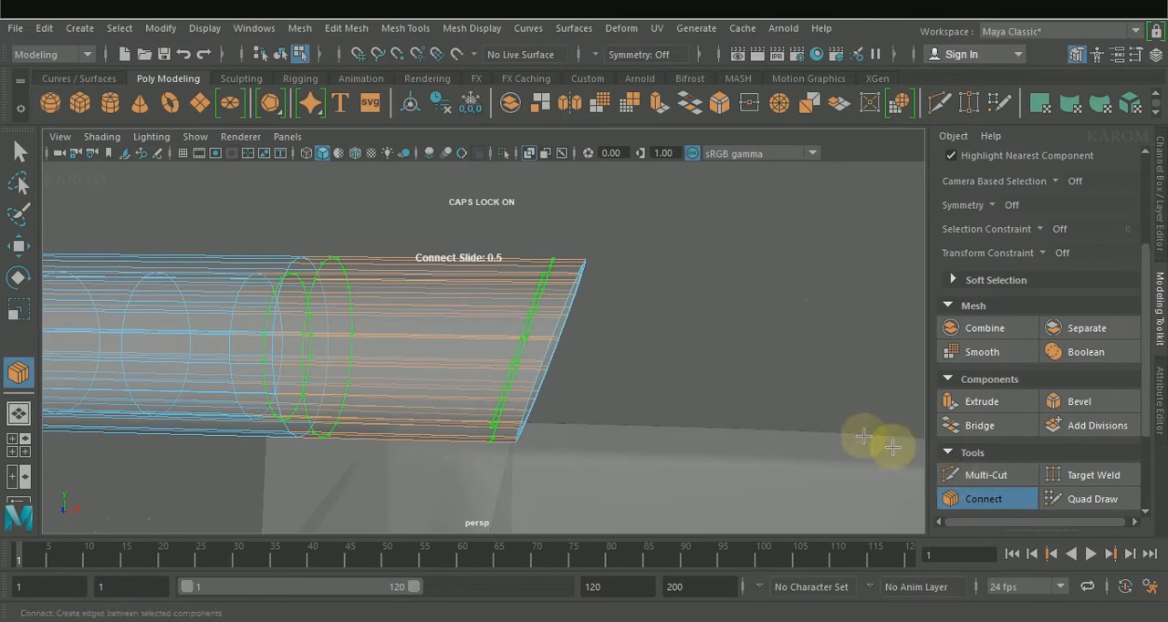
{"action": "type", "text": "1"}
{"action": "key", "text": "Return"}
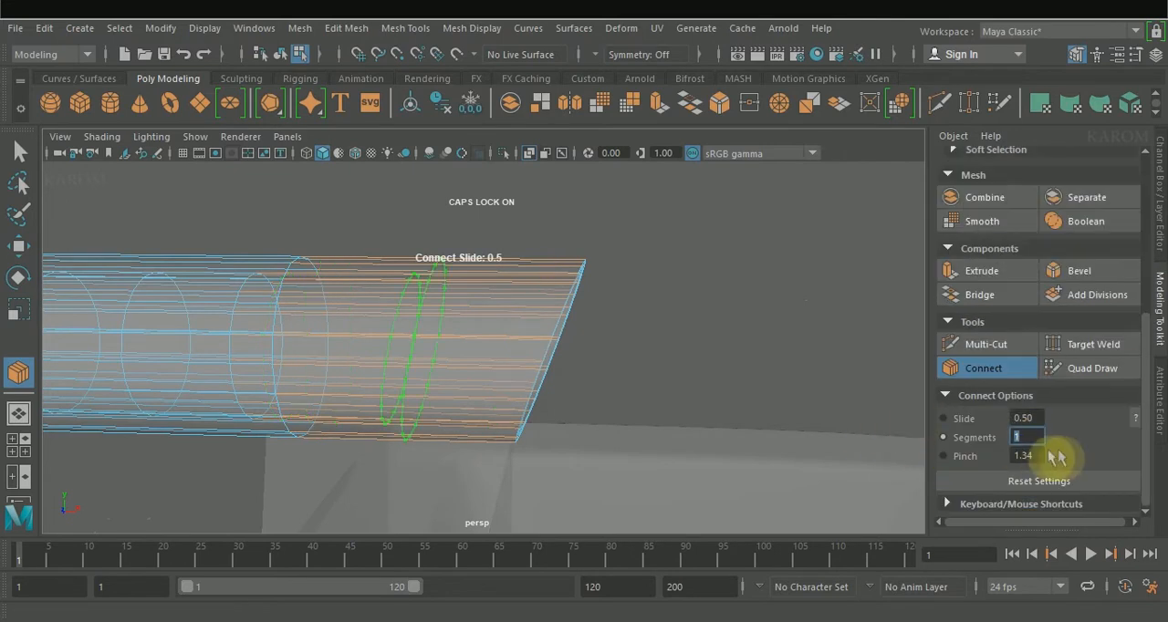
{"action": "key", "text": "Tab"}
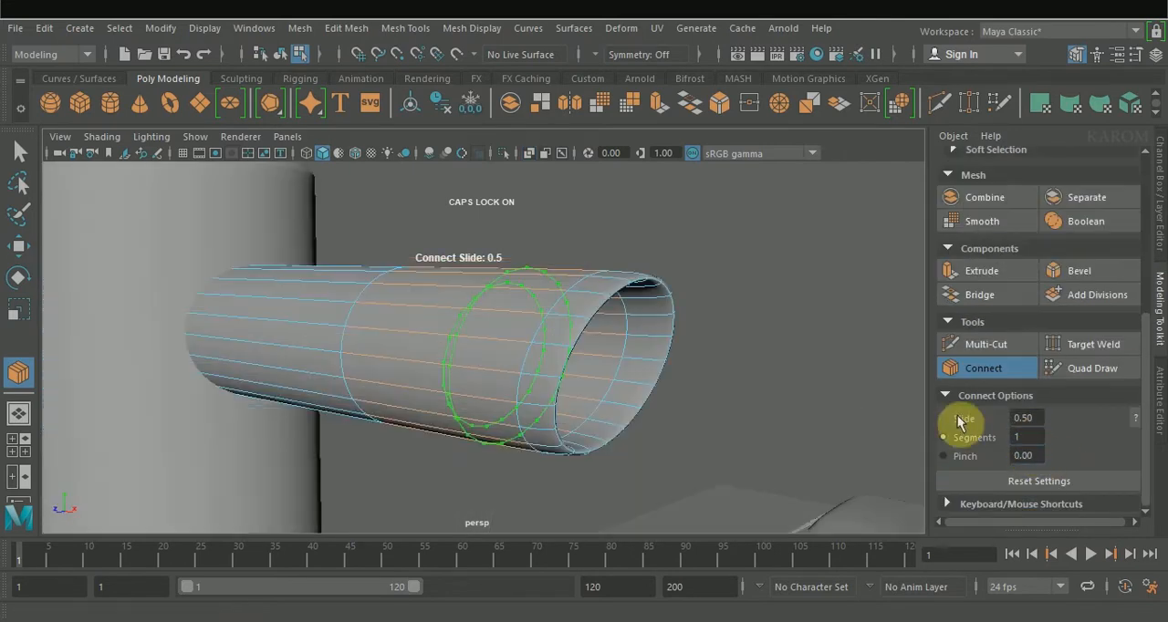
Step: Slide the connected edge loop close to the tube's slanted end
{"action": "left_click", "coordinate": [958, 416]}
{"action": "middle_click_drag", "start_coordinate": [831, 406], "coordinate": [697, 401]}
{"action": "middle_click_drag", "start_coordinate": [812, 436], "coordinate": [818, 434]}
{"action": "left_click", "coordinate": [1011, 376]}
{"action": "left_click_drag", "start_coordinate": [703, 410], "coordinate": [757, 402], "text": "alt"}
{"action": "left_click", "coordinate": [472, 27]}
{"action": "left_click", "coordinate": [514, 201]}
{"action": "key", "text": "w"}
{"action": "left_click", "coordinate": [868, 282]}
{"action": "left_click_drag", "start_coordinate": [612, 206], "coordinate": [681, 234], "text": "alt"}
{"action": "left_click_drag", "start_coordinate": [513, 195], "coordinate": [702, 238], "text": "alt"}
{"action": "scroll", "coordinate": [621, 278], "scroll_direction": "down", "scroll_amount": 10}
Step: Select the foremost vertices of the tube's slanted tip in the top view with X-ray on and scale them to even out the rim
{"action": "left_click_drag", "start_coordinate": [601, 370], "coordinate": [545, 349], "text": "alt"}
{"action": "left_click", "coordinate": [475, 336]}
{"action": "key", "text": "space"}
{"action": "key", "text": "space"}
{"action": "right_click_drag", "start_coordinate": [514, 165], "coordinate": [534, 155]}
{"action": "left_click", "coordinate": [533, 152]}
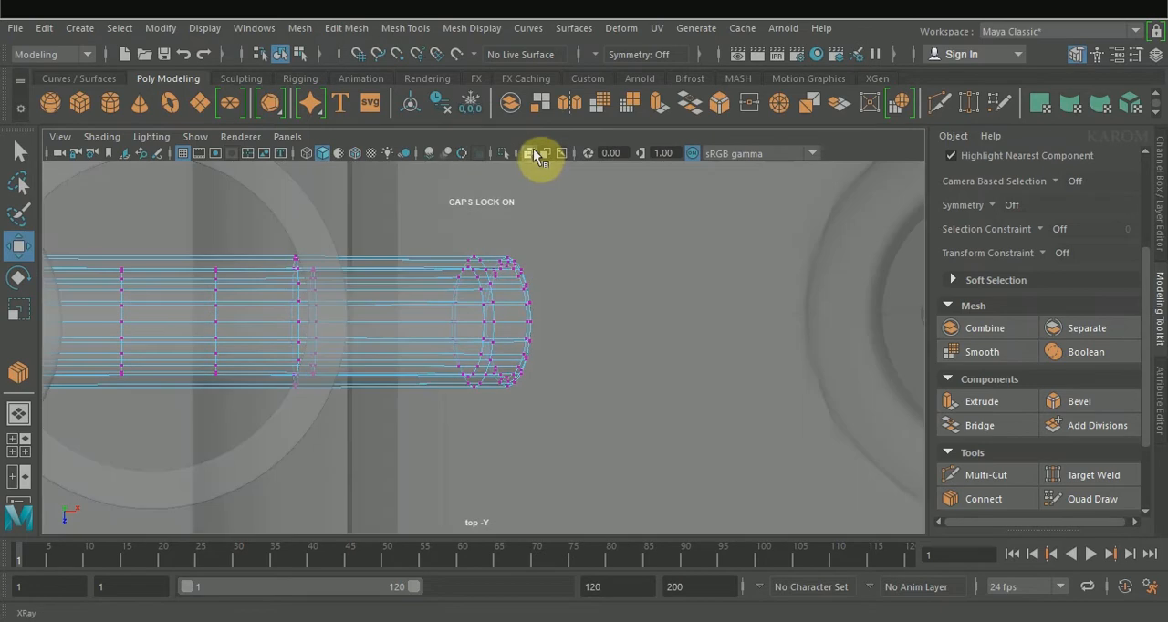
{"action": "left_click_drag", "start_coordinate": [548, 367], "coordinate": [524, 249]}
{"action": "scroll", "coordinate": [564, 299], "scroll_direction": "up", "scroll_amount": 3}
{"action": "key", "text": "r"}
{"action": "left_click_drag", "start_coordinate": [552, 386], "coordinate": [552, 393]}
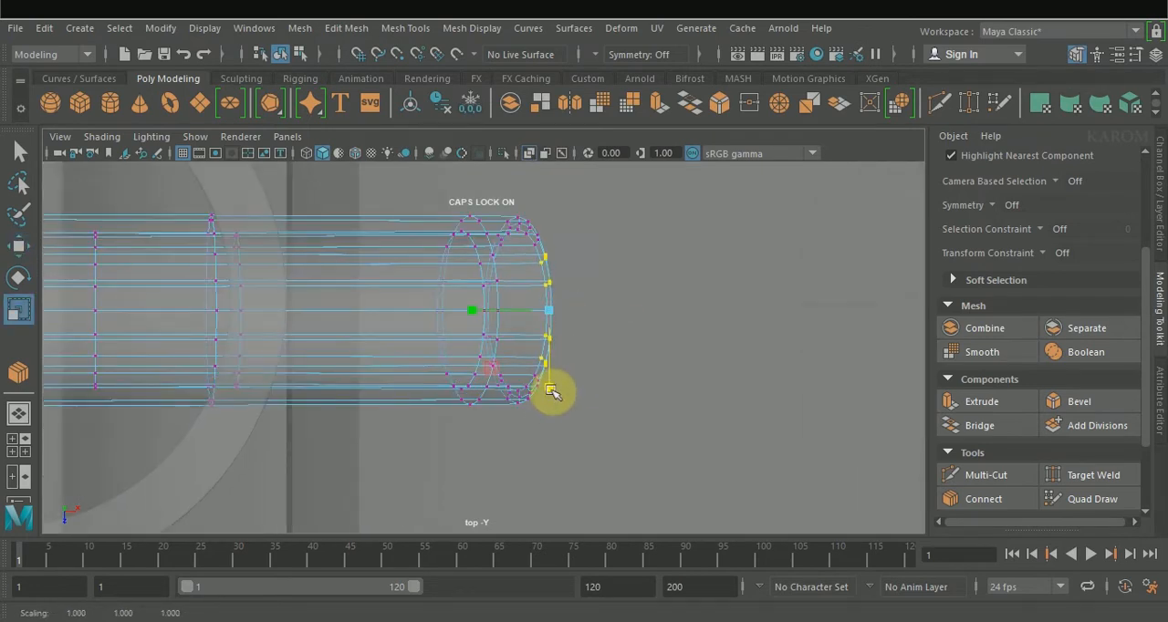
{"action": "left_click_drag", "start_coordinate": [469, 311], "coordinate": [493, 311]}
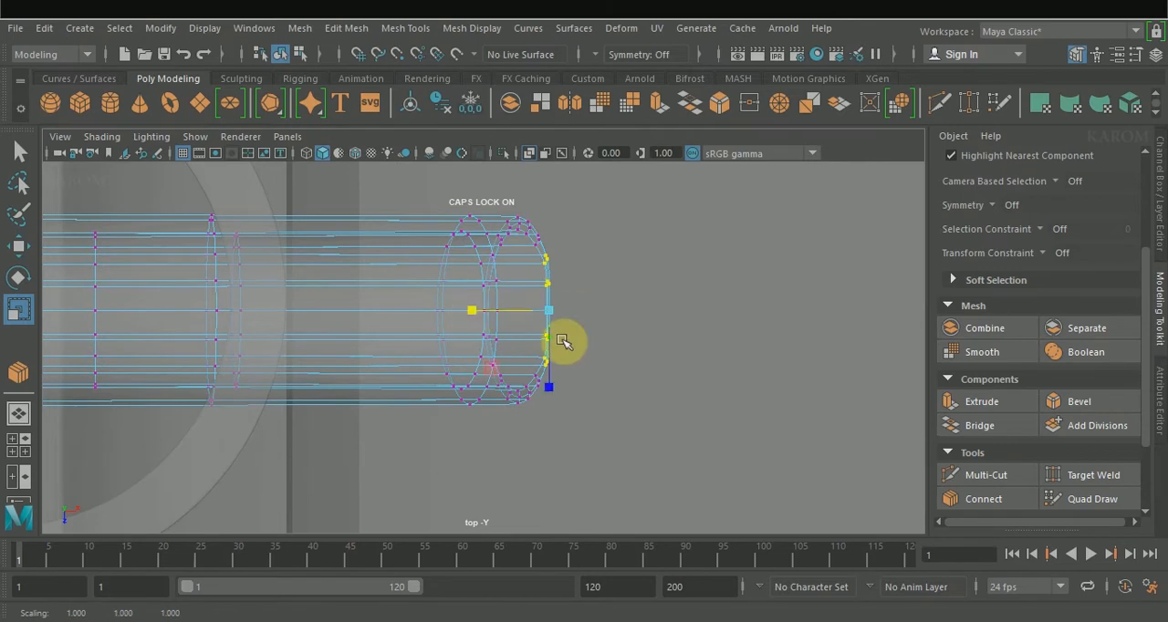
Step: Set the spare tube's Z rotation to 90 and move it to the spout's free end, at X about -1.625 and Y about 7.393
{"action": "key", "text": "space"}
{"action": "key", "text": "space"}
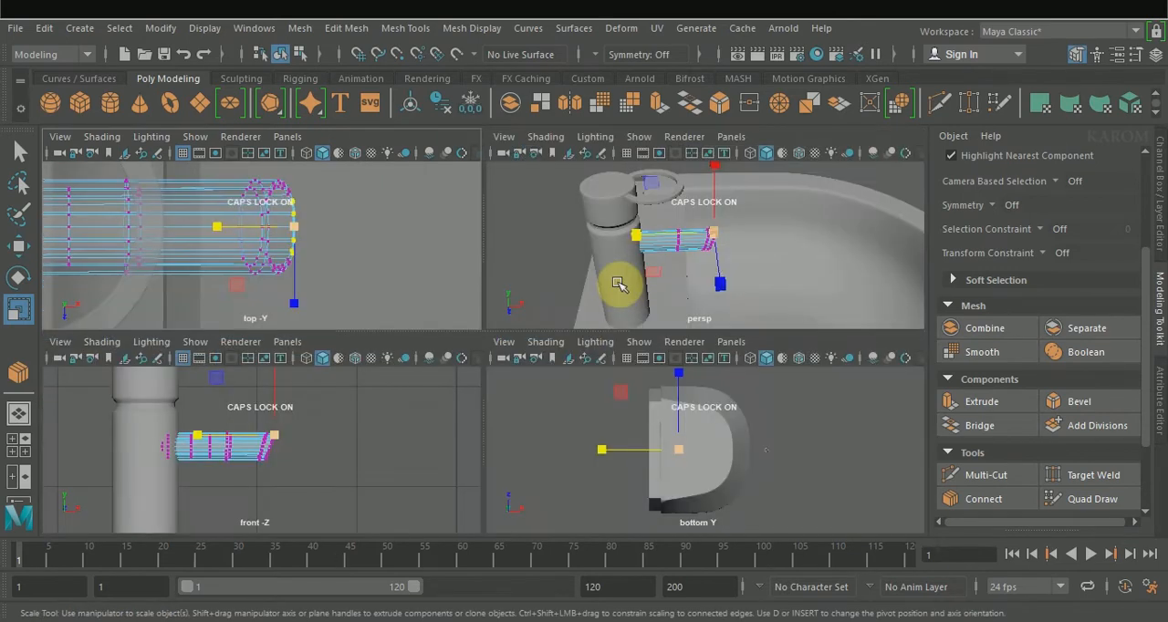
{"action": "left_click_drag", "start_coordinate": [615, 286], "coordinate": [535, 313], "text": "alt"}
{"action": "key", "text": "w"}
{"action": "left_click", "coordinate": [536, 274]}
{"action": "scroll", "coordinate": [547, 292], "scroll_direction": "down", "scroll_amount": 8}
{"action": "left_click", "coordinate": [720, 359]}
{"action": "left_click_drag", "start_coordinate": [633, 351], "coordinate": [756, 344], "text": "alt"}
{"action": "key", "text": "e"}
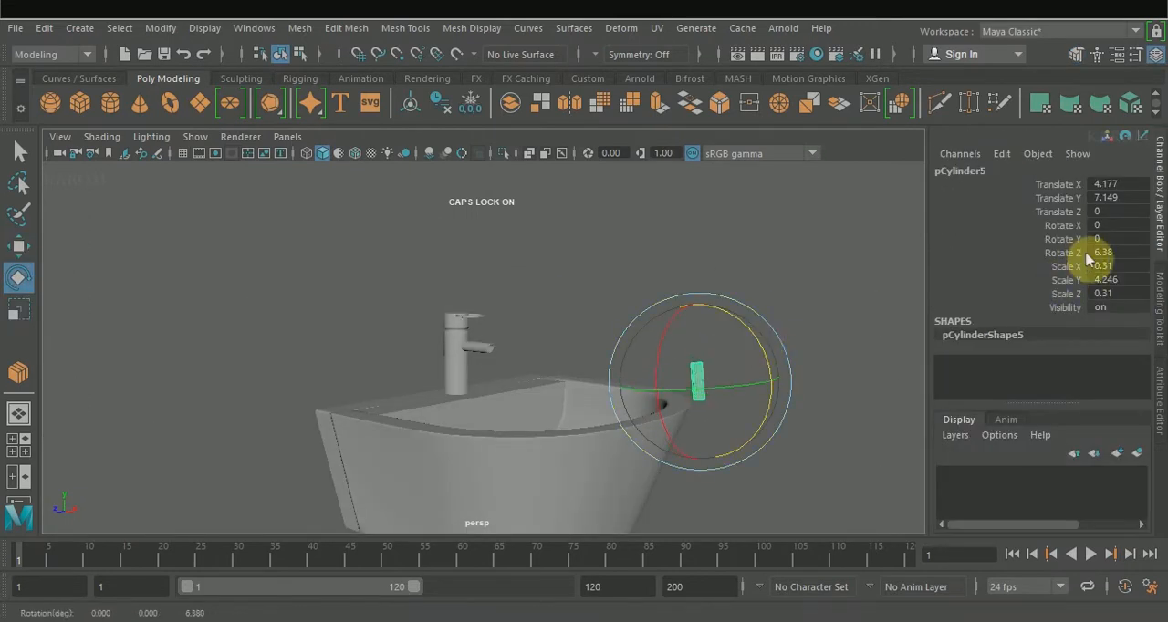
{"action": "key", "text": "w"}
{"action": "left_click_drag", "start_coordinate": [630, 315], "coordinate": [565, 338], "text": "alt"}
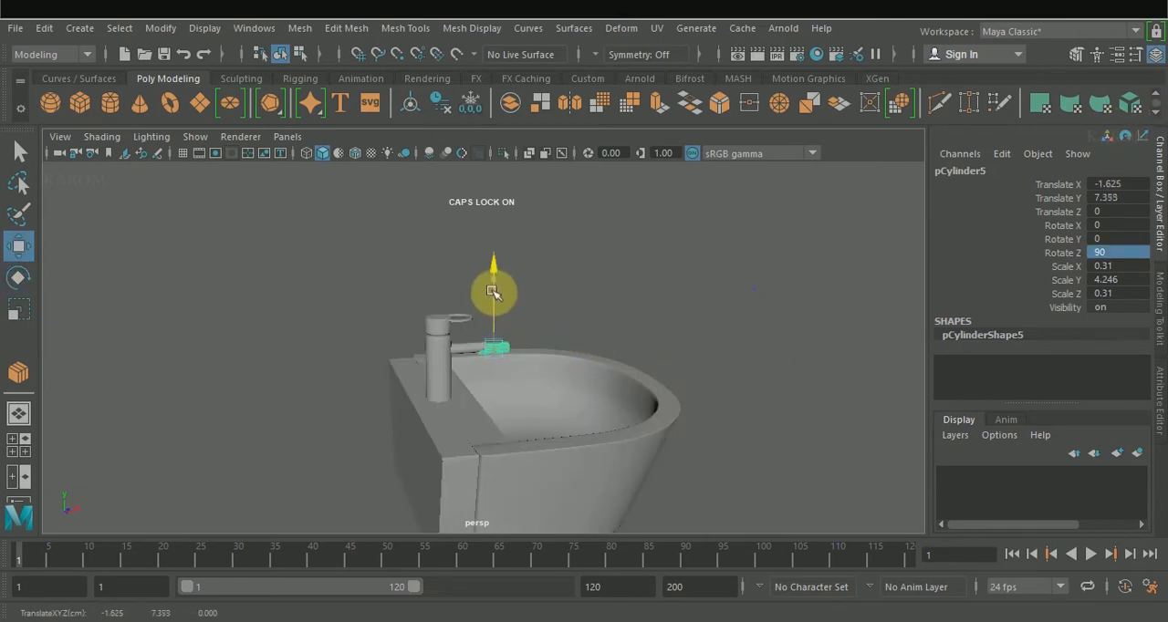
Step: Scale the spare tube down to about 0.207 in X and Z and 2.076 in Y, placing it inside the spout's end
{"action": "key", "text": "r"}
{"action": "left_click_drag", "start_coordinate": [493, 346], "coordinate": [451, 348]}
{"action": "left_click_drag", "start_coordinate": [511, 345], "coordinate": [461, 347], "text": "alt"}
{"action": "scroll", "coordinate": [461, 347], "scroll_direction": "up", "scroll_amount": 5}
{"action": "left_click_drag", "start_coordinate": [438, 345], "coordinate": [292, 357]}
Step: Centre the small tube in the spout's opening, at Y about 7.406 and Z about 0.017
{"action": "key", "text": "w"}
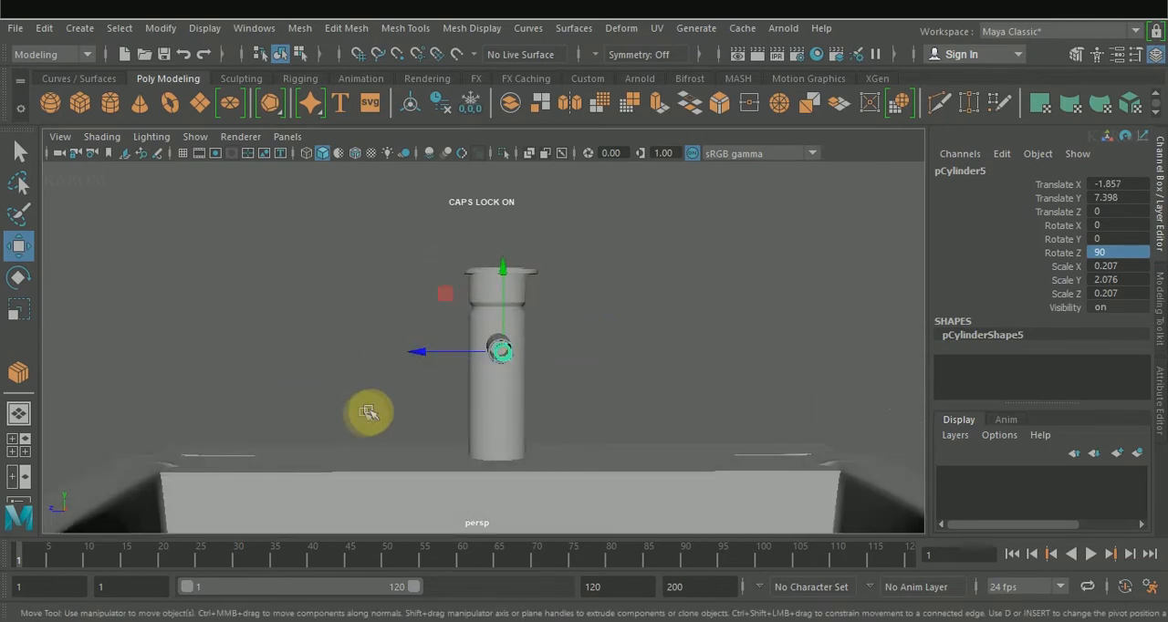
{"action": "scroll", "coordinate": [509, 379], "scroll_direction": "up", "scroll_amount": 5}
{"action": "left_click_drag", "start_coordinate": [475, 394], "coordinate": [449, 393], "text": "alt"}
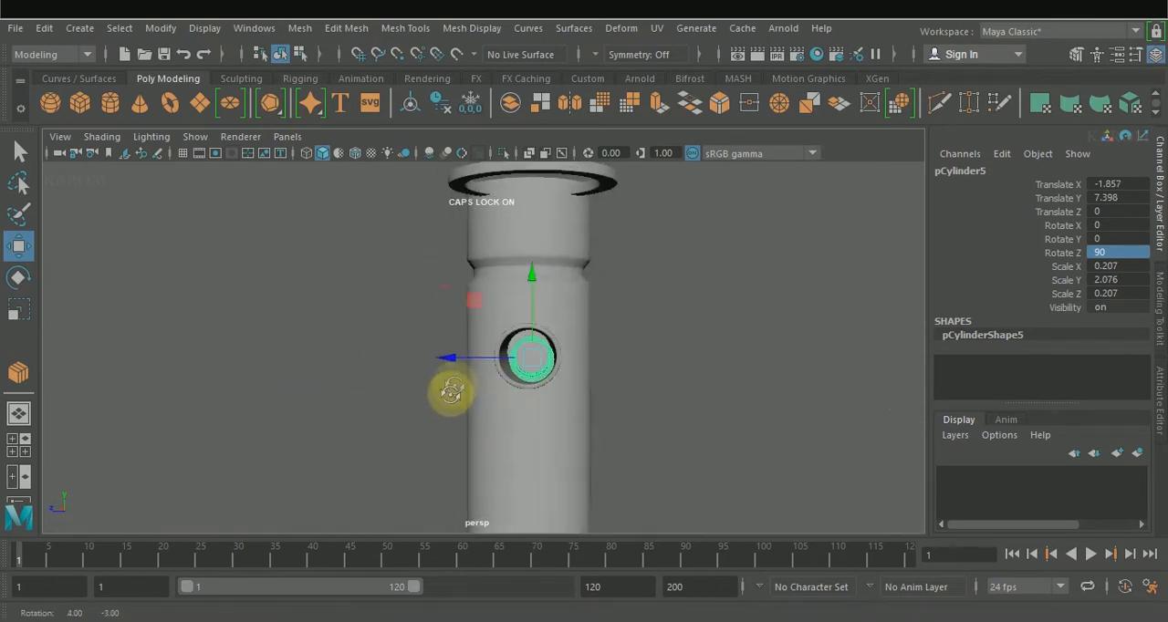
{"action": "left_click_drag", "start_coordinate": [477, 356], "coordinate": [477, 356]}
{"action": "left_click_drag", "start_coordinate": [493, 408], "coordinate": [428, 396], "text": "alt"}
{"action": "scroll", "coordinate": [532, 362], "scroll_direction": "up", "scroll_amount": 5}
{"action": "left_click_drag", "start_coordinate": [629, 330], "coordinate": [628, 326]}
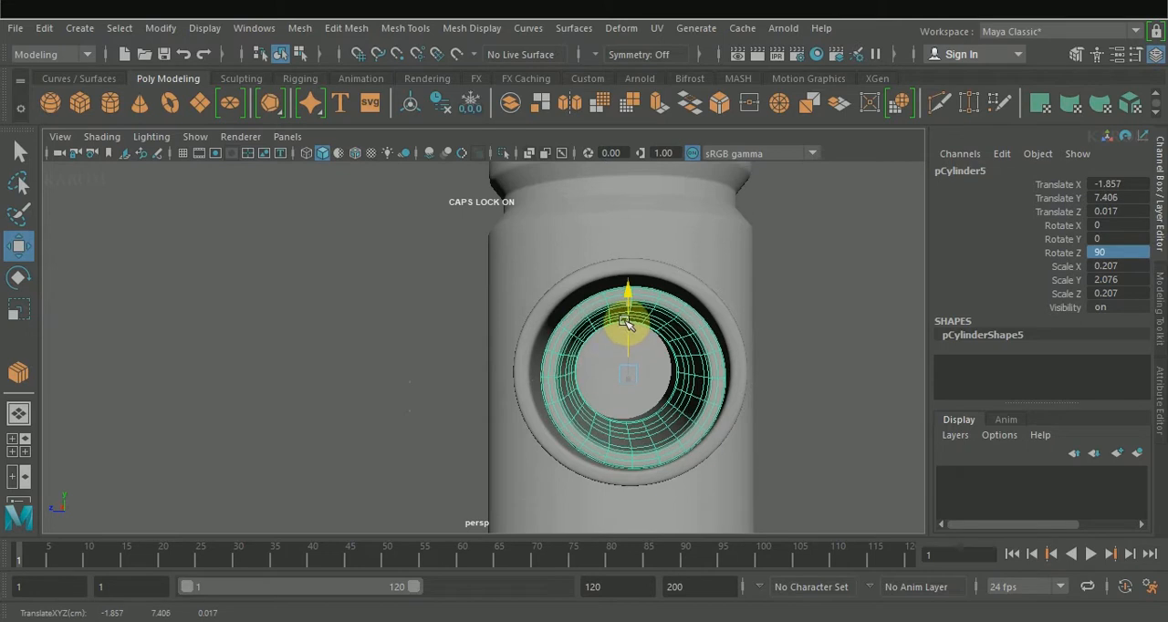
Step: Shorten the small tube to a Y scale of about 1.176 and position it at the spout's tip, at X about -1.896
{"action": "scroll", "coordinate": [548, 365], "scroll_direction": "down", "scroll_amount": 5}
{"action": "left_click_drag", "start_coordinate": [402, 383], "coordinate": [534, 381], "text": "alt"}
{"action": "left_click_drag", "start_coordinate": [591, 350], "coordinate": [584, 351]}
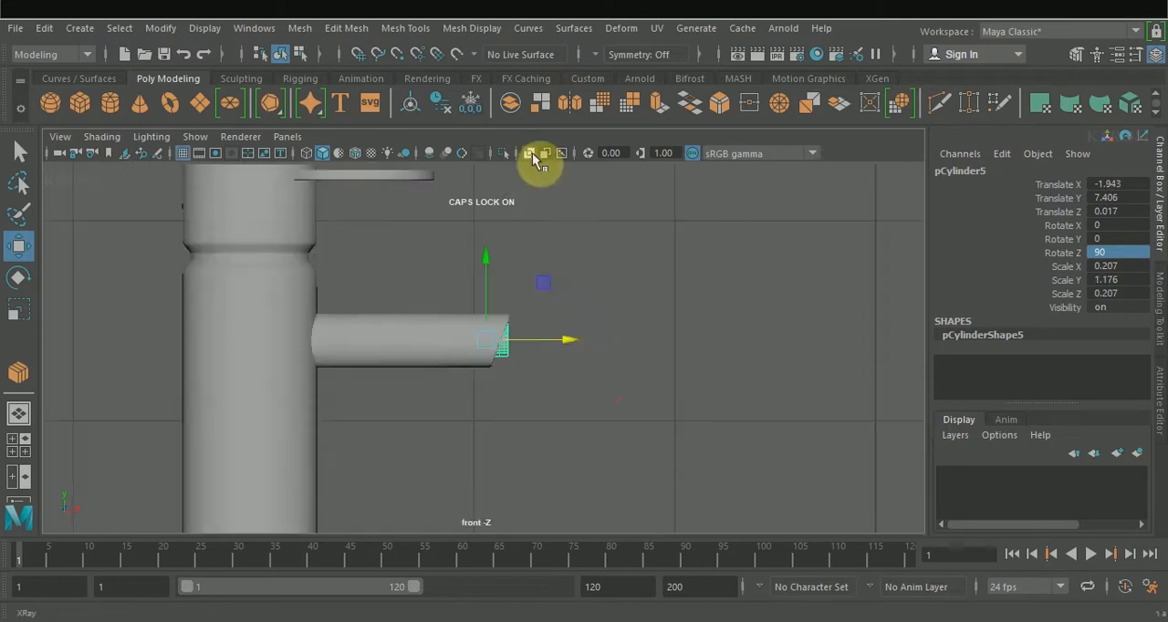
{"action": "left_click", "coordinate": [533, 157]}
{"action": "left_click_drag", "start_coordinate": [560, 340], "coordinate": [568, 339]}
Step: Tilt the small tube downward to a Z rotation of about 66 and lower it to Y about 7.389
{"action": "key", "text": "e"}
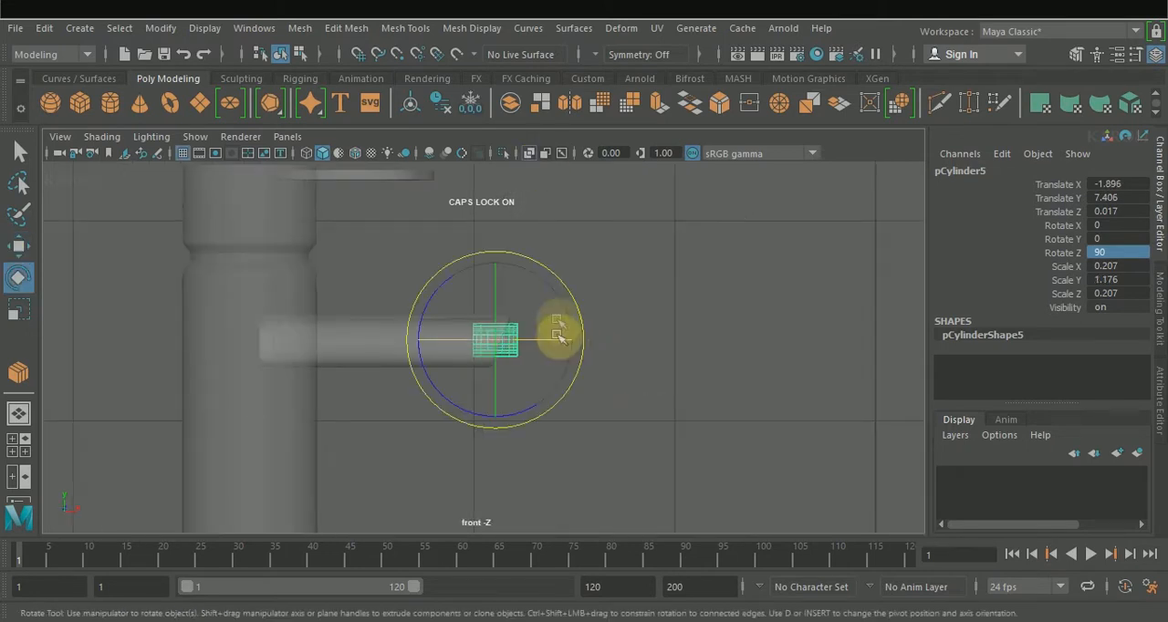
{"action": "left_click_drag", "start_coordinate": [576, 301], "coordinate": [577, 303]}
{"action": "key", "text": "w"}
{"action": "left_click_drag", "start_coordinate": [499, 266], "coordinate": [499, 266]}
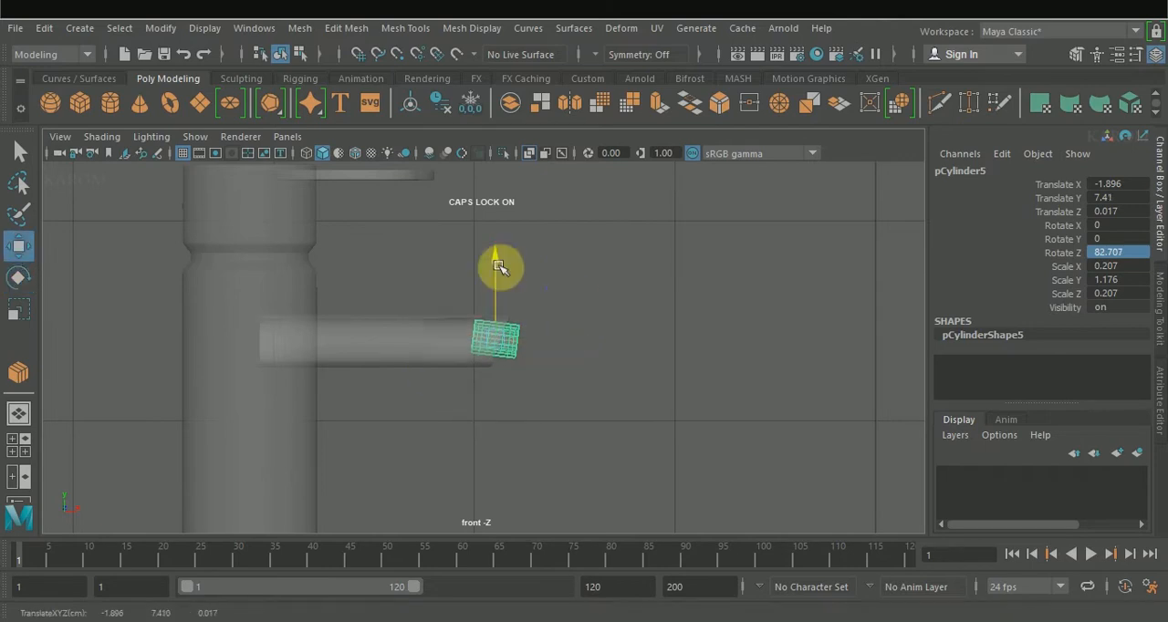
{"action": "key", "text": "e"}
{"action": "left_click_drag", "start_coordinate": [569, 289], "coordinate": [574, 301]}
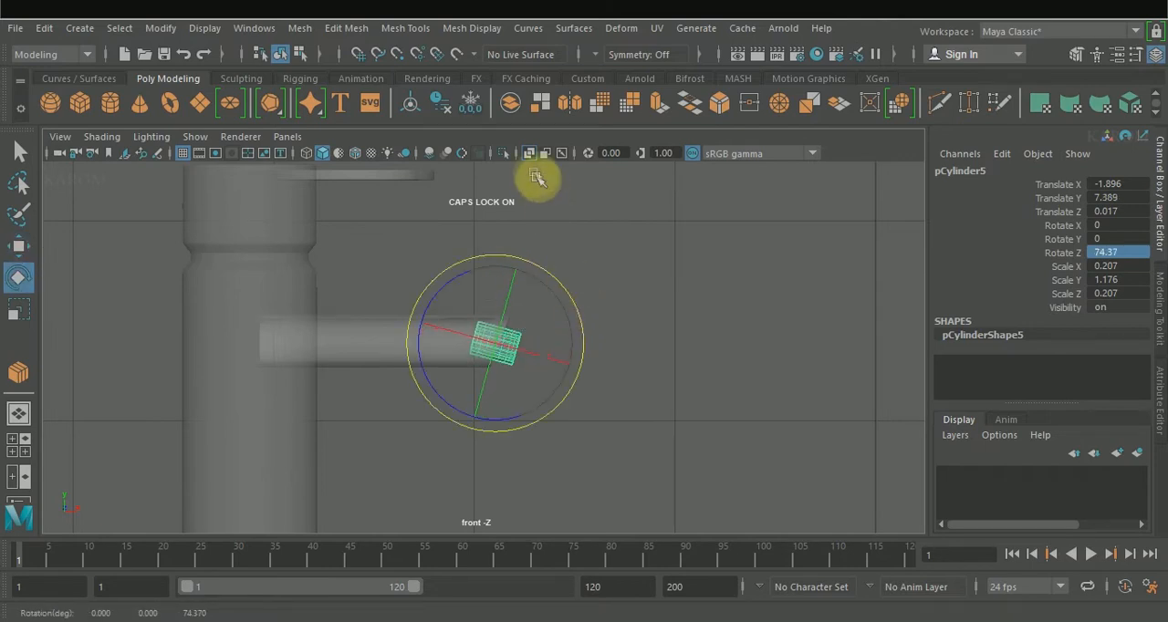
{"action": "left_click", "coordinate": [530, 154]}
{"action": "scroll", "coordinate": [531, 281], "scroll_direction": "up", "scroll_amount": 4}
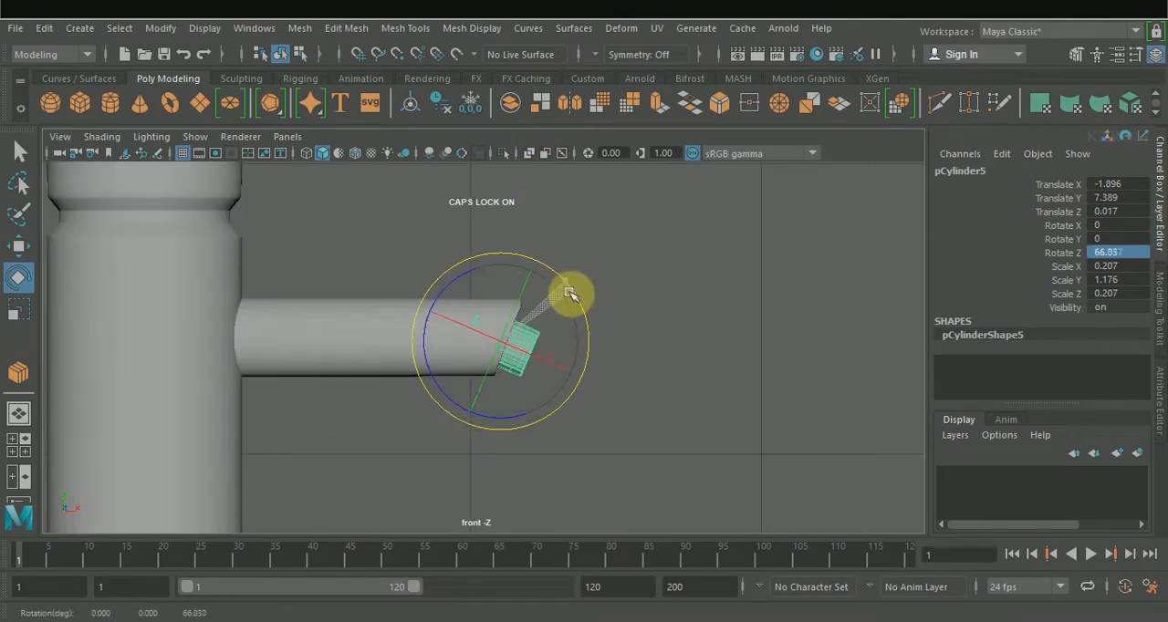
Step: Refine the nozzle tube to scale about 0.243, 1.176, 0.243 and Z rotation about 57.07, at X about -1.87 and Y about 7.371
{"action": "key", "text": "r"}
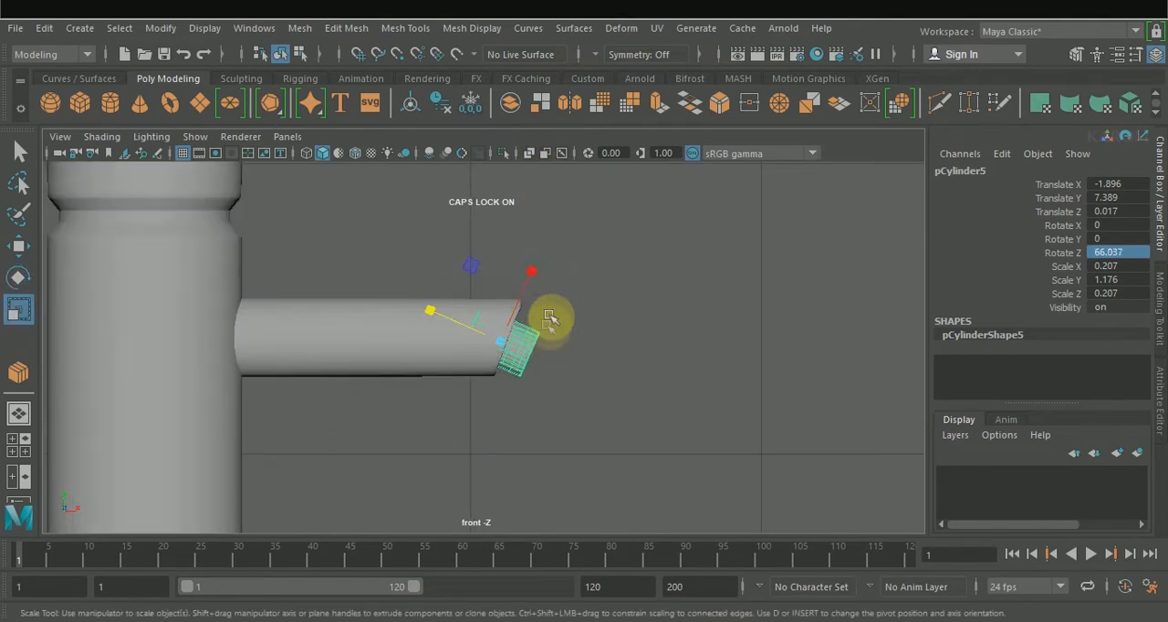
{"action": "left_click_drag", "start_coordinate": [504, 348], "coordinate": [500, 344]}
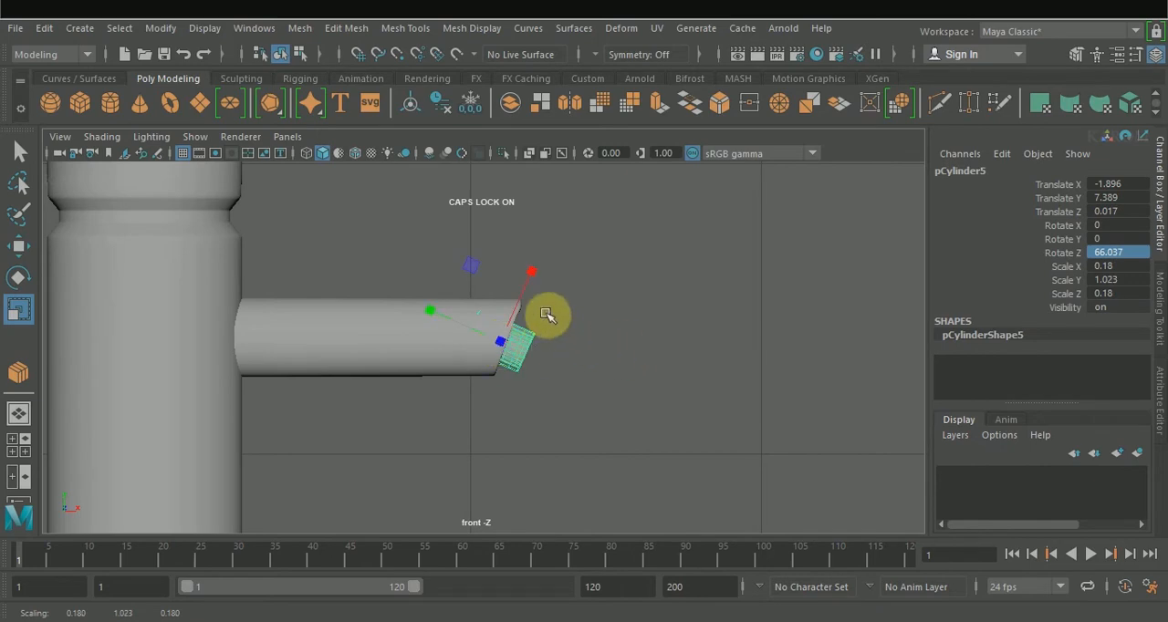
{"action": "key", "text": "e"}
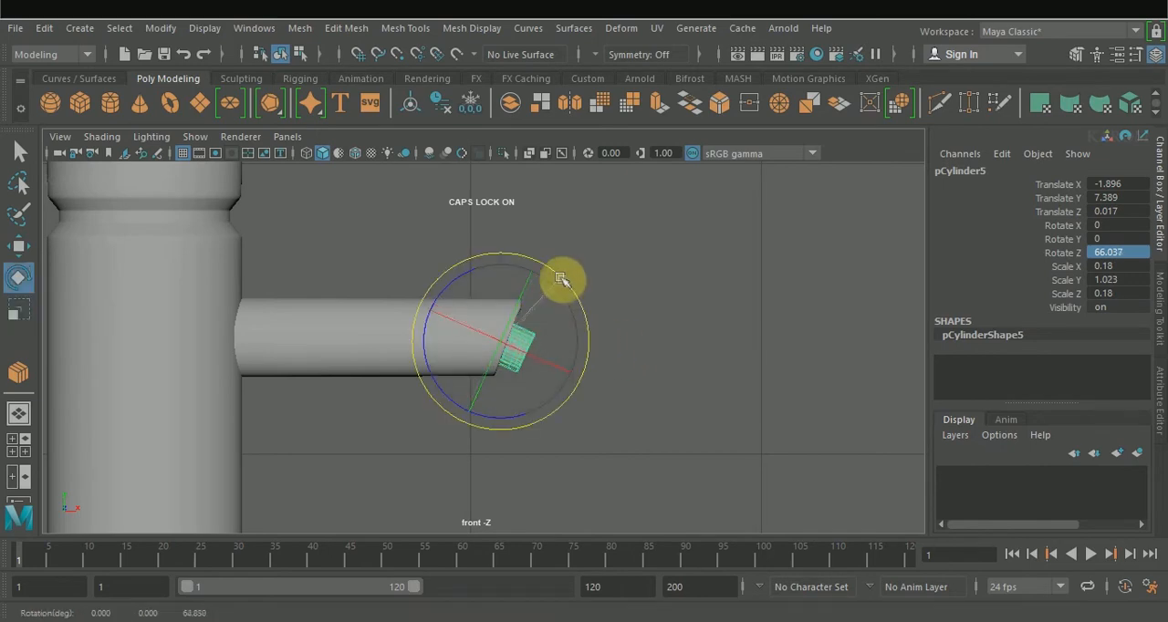
{"action": "key", "text": "w"}
{"action": "left_click_drag", "start_coordinate": [501, 297], "coordinate": [501, 294]}
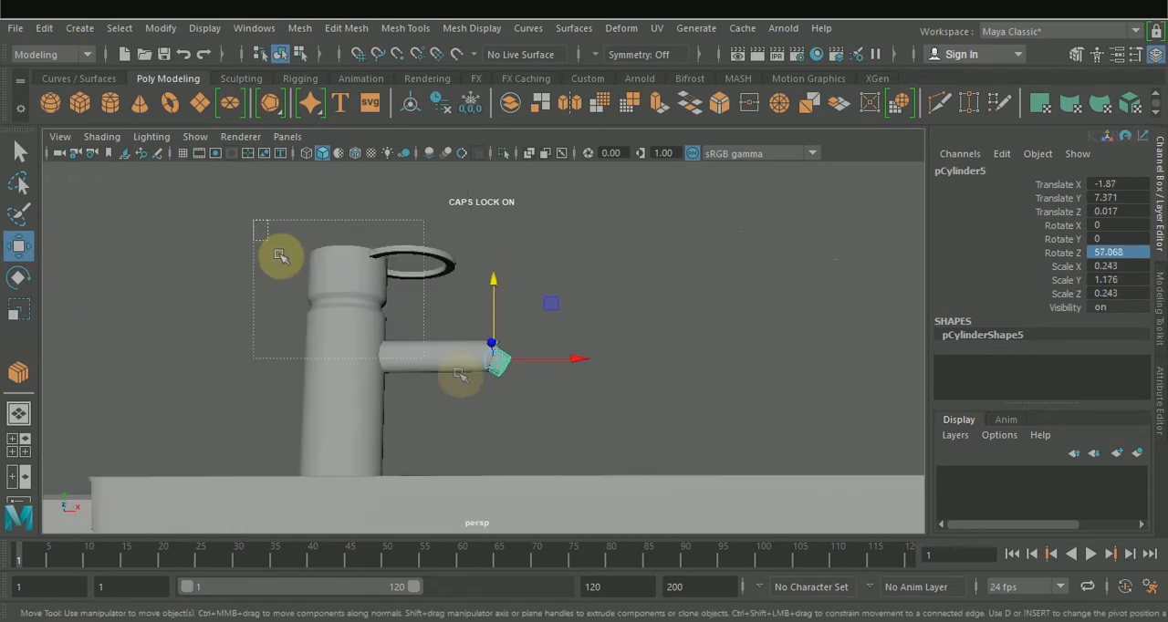
Step: Select the post, cap, ring, spout and nozzle of the faucet and combine them into one mesh
{"action": "left_click_drag", "start_coordinate": [261, 235], "coordinate": [620, 413]}
{"action": "left_click_drag", "start_coordinate": [485, 192], "coordinate": [552, 365], "text": "alt"}
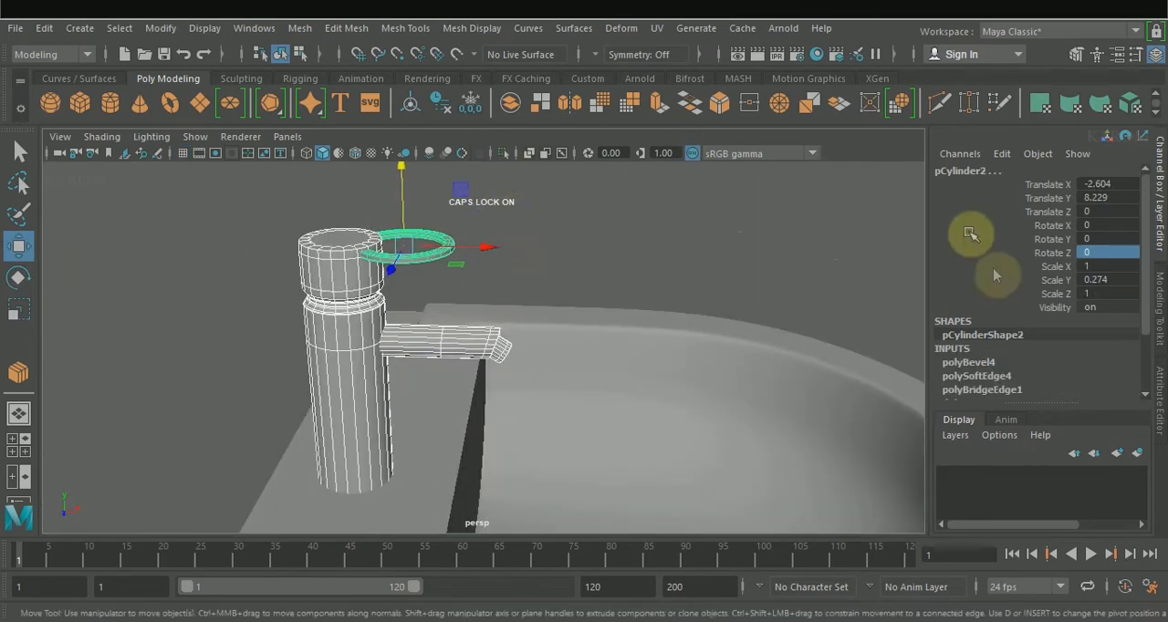
{"action": "left_click", "coordinate": [1160, 306]}
{"action": "left_click", "coordinate": [984, 329]}
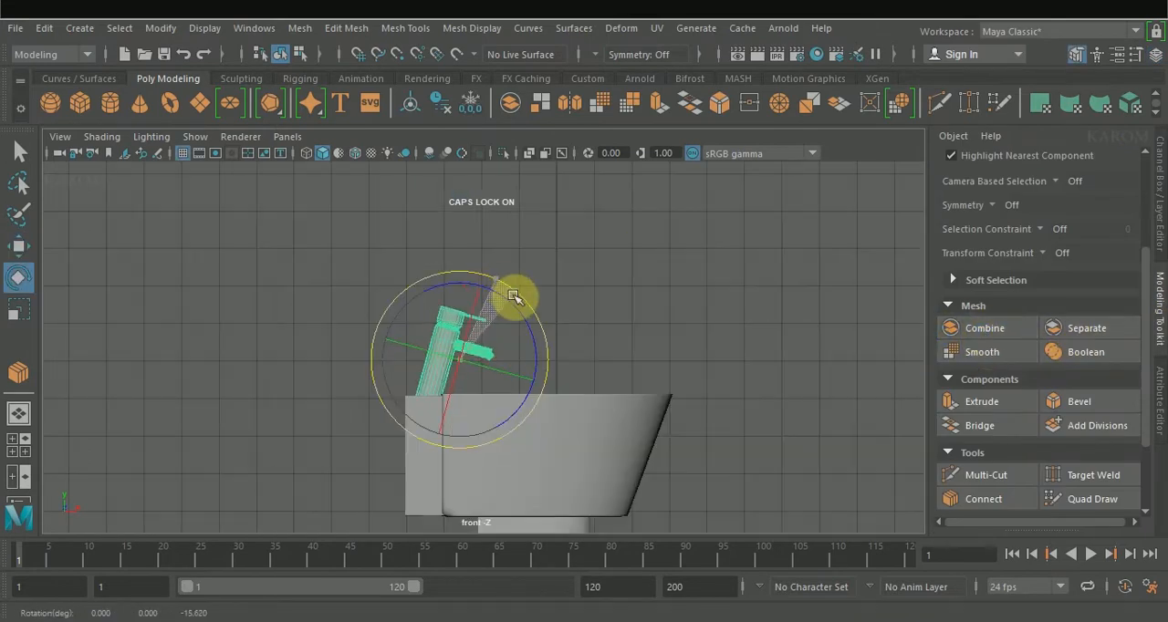
Step: Tilt the combined faucet toward the bowl and seat its base on the basin's back block
{"action": "key", "text": "w"}
{"action": "left_click_drag", "start_coordinate": [514, 296], "coordinate": [459, 286]}
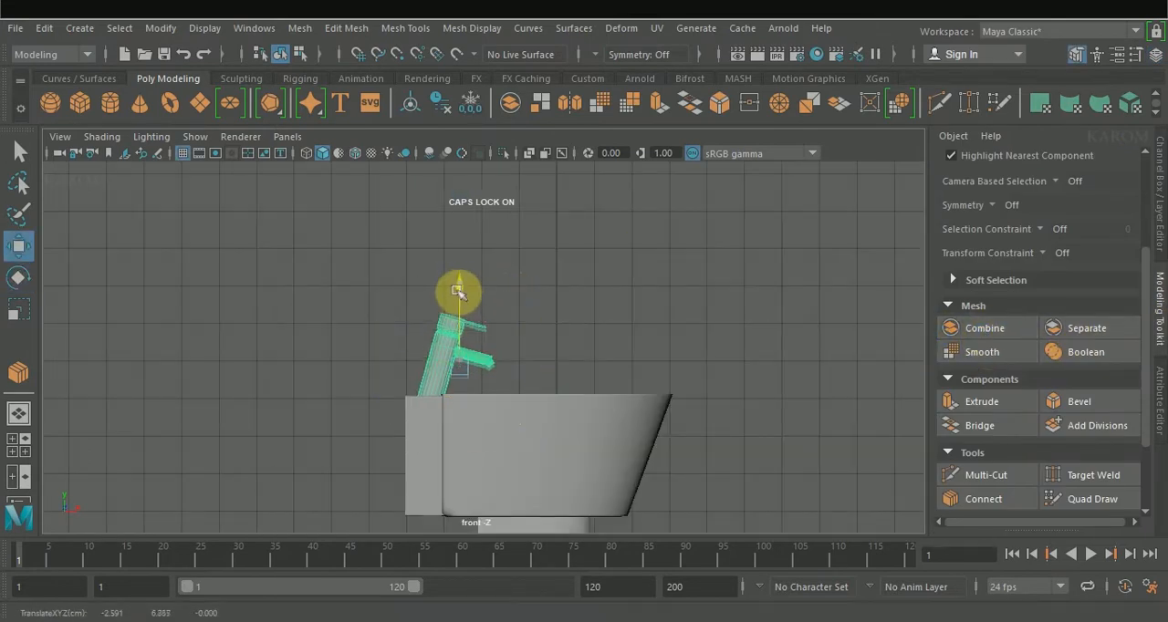
{"action": "key", "text": "space"}
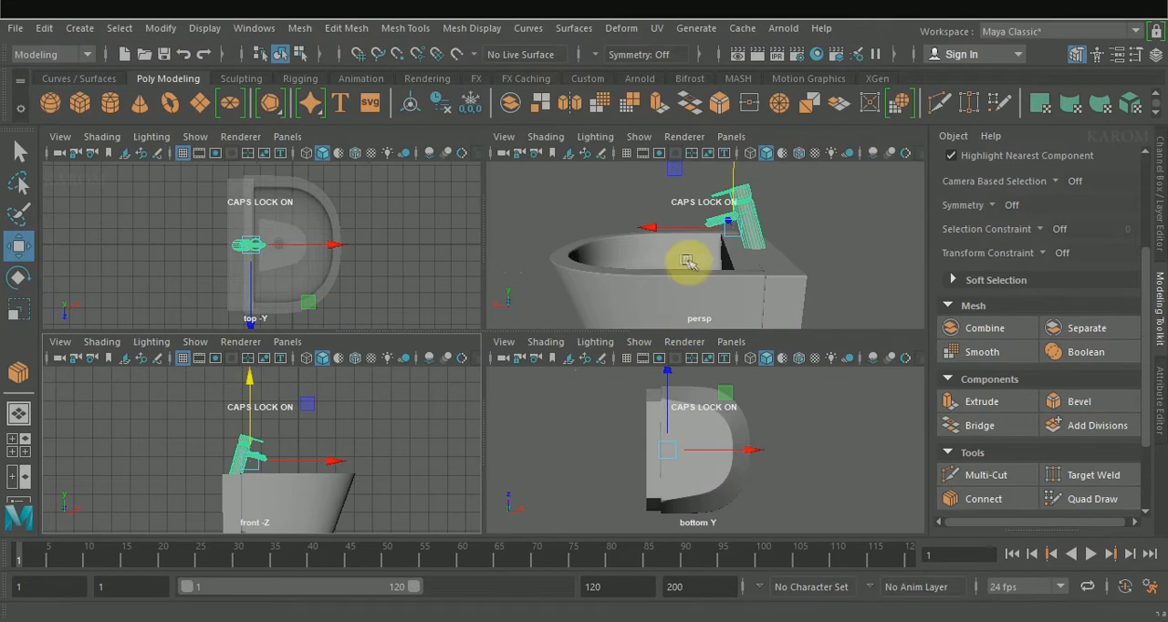
{"action": "scroll", "coordinate": [356, 420], "scroll_direction": "up", "scroll_amount": 2}
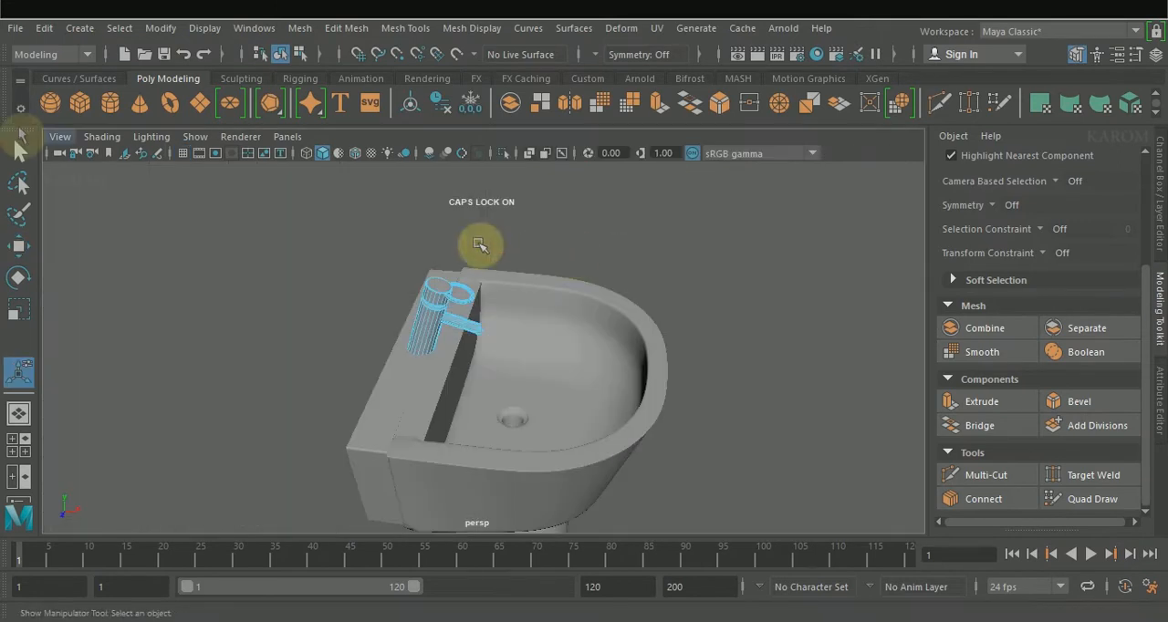
Step: Create a polygon cylinder and place it above and beside the basin, at X about 7.891 and Y about 10.841
{"action": "left_click", "coordinate": [108, 106]}
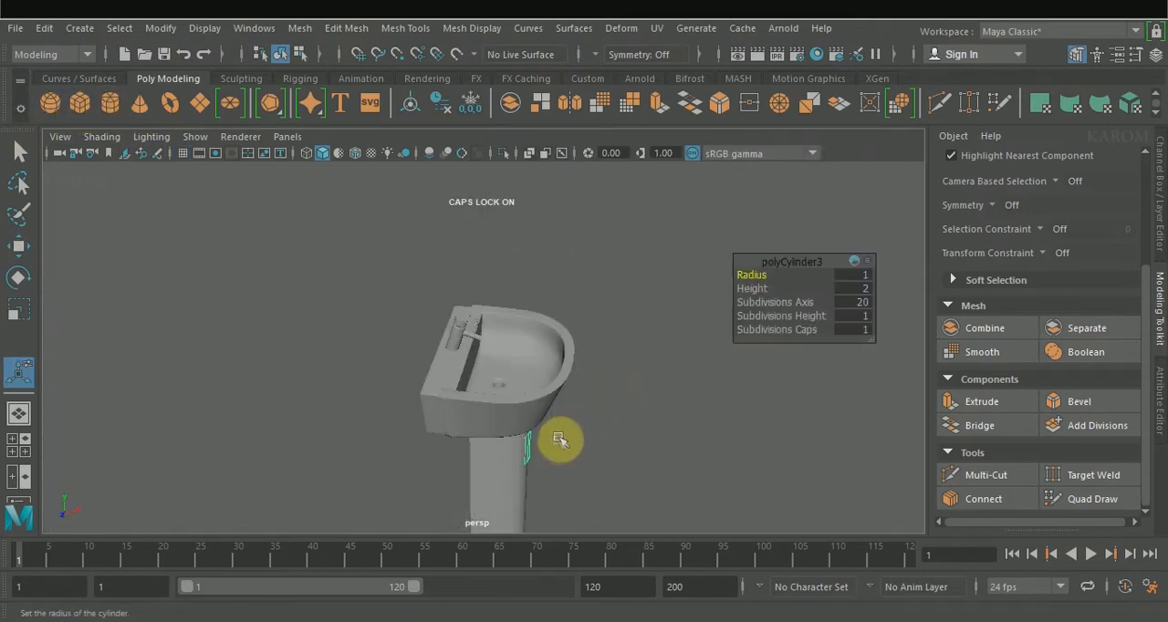
{"action": "key", "text": "w"}
{"action": "left_click_drag", "start_coordinate": [561, 448], "coordinate": [679, 292]}
{"action": "left_click", "coordinate": [1160, 239]}
{"action": "left_click", "coordinate": [967, 364]}
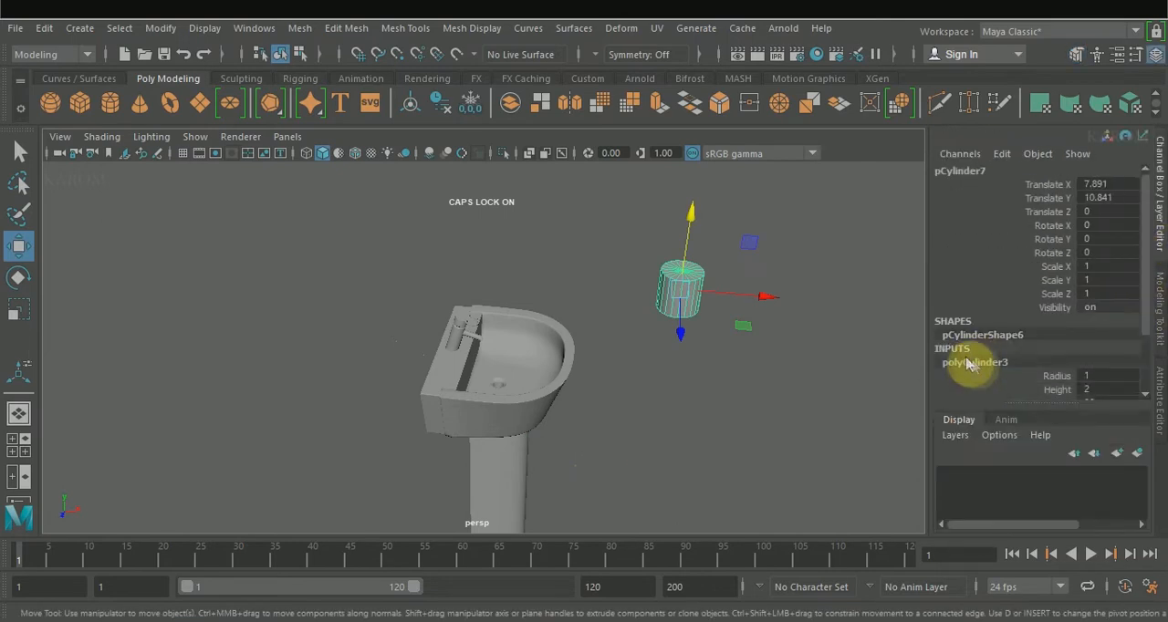
Step: Flatten the cylinder into a disc with a radius of 0.6 and a height of 0.3
{"action": "scroll", "coordinate": [1075, 365], "scroll_direction": "down", "scroll_amount": 2}
{"action": "left_click", "coordinate": [1057, 312]}
{"action": "middle_click_drag", "start_coordinate": [831, 359], "coordinate": [611, 332]}
{"action": "left_click", "coordinate": [1056, 298]}
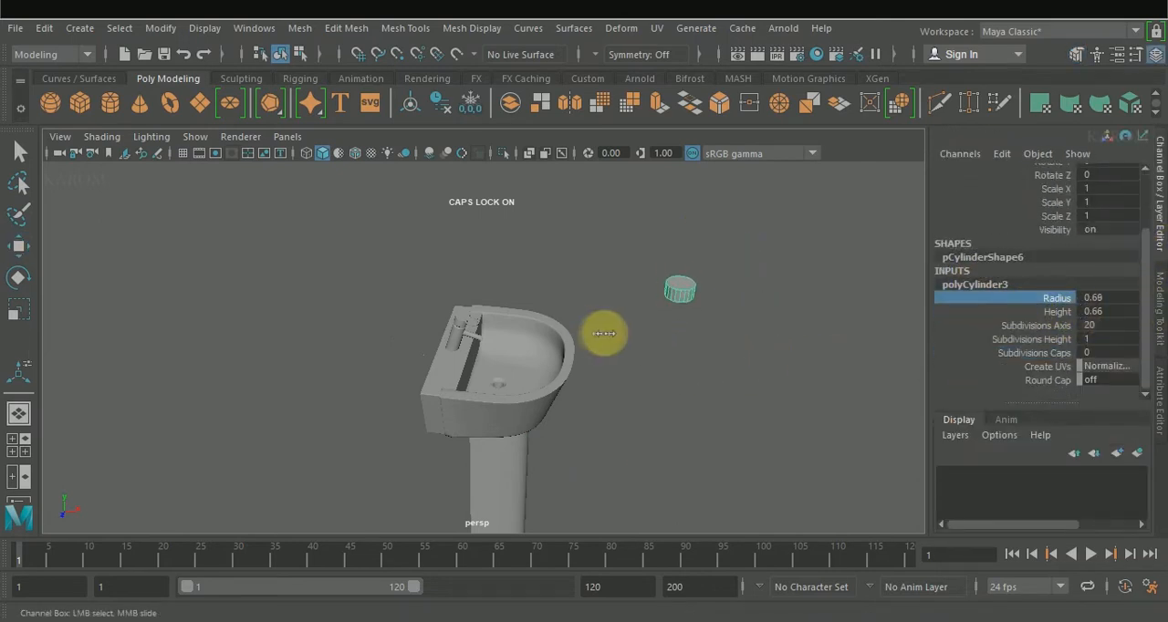
{"action": "scroll", "coordinate": [810, 316], "scroll_direction": "up", "scroll_amount": 2}
{"action": "left_click", "coordinate": [1057, 311]}
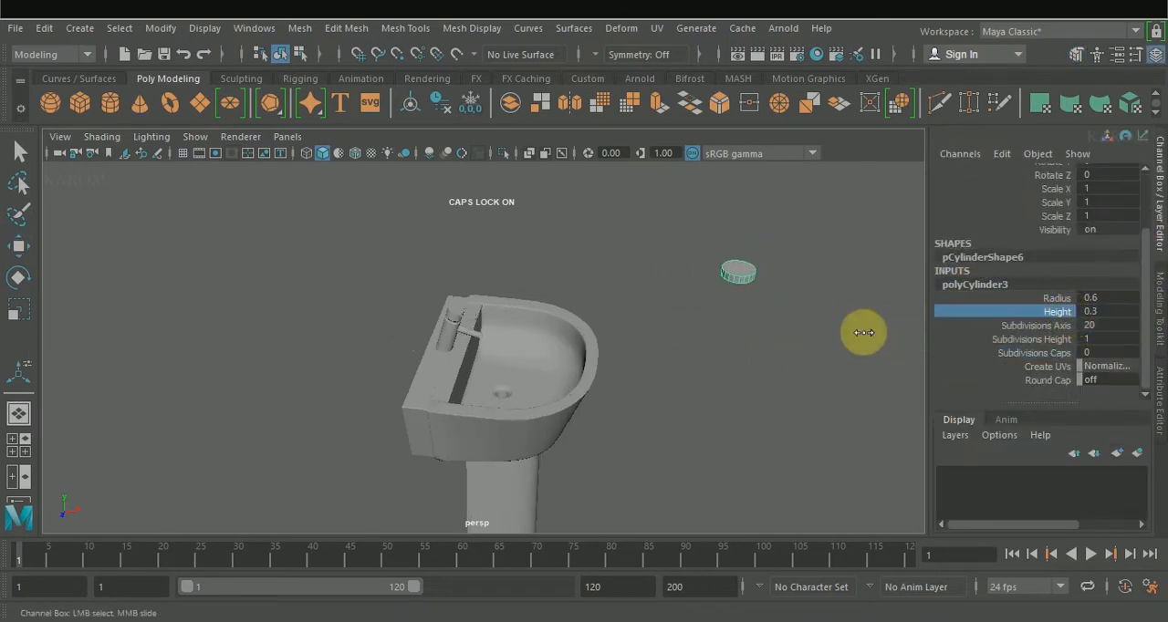
{"action": "scroll", "coordinate": [821, 309], "scroll_direction": "up", "scroll_amount": 3}
Step: Select the disc's underside face, extrude it and scale the new face inward
{"action": "middle_click_drag", "start_coordinate": [828, 295], "coordinate": [584, 360], "text": "alt"}
{"action": "right_click_drag", "start_coordinate": [598, 310], "coordinate": [599, 194]}
{"action": "left_click_drag", "start_coordinate": [618, 305], "coordinate": [568, 205], "text": "alt"}
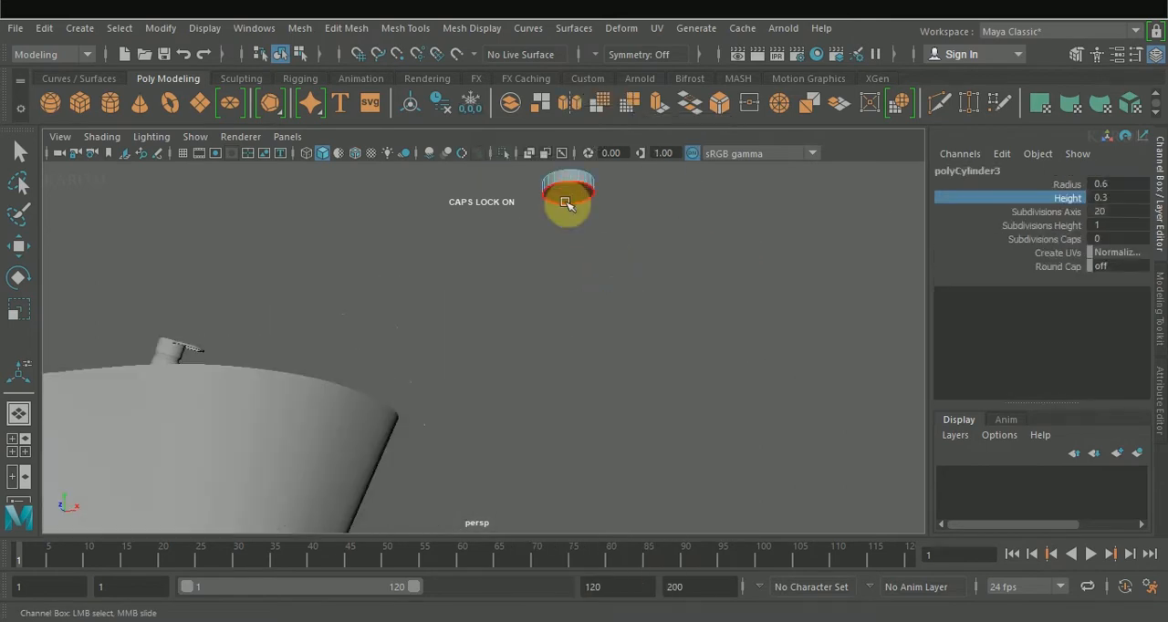
{"action": "left_click", "coordinate": [568, 205]}
{"action": "key", "text": "w"}
{"action": "middle_click_drag", "start_coordinate": [567, 206], "coordinate": [557, 352], "text": "alt"}
{"action": "left_click_drag", "start_coordinate": [568, 378], "coordinate": [559, 341], "text": "alt"}
{"action": "left_click", "coordinate": [1162, 307]}
{"action": "left_click", "coordinate": [995, 403]}
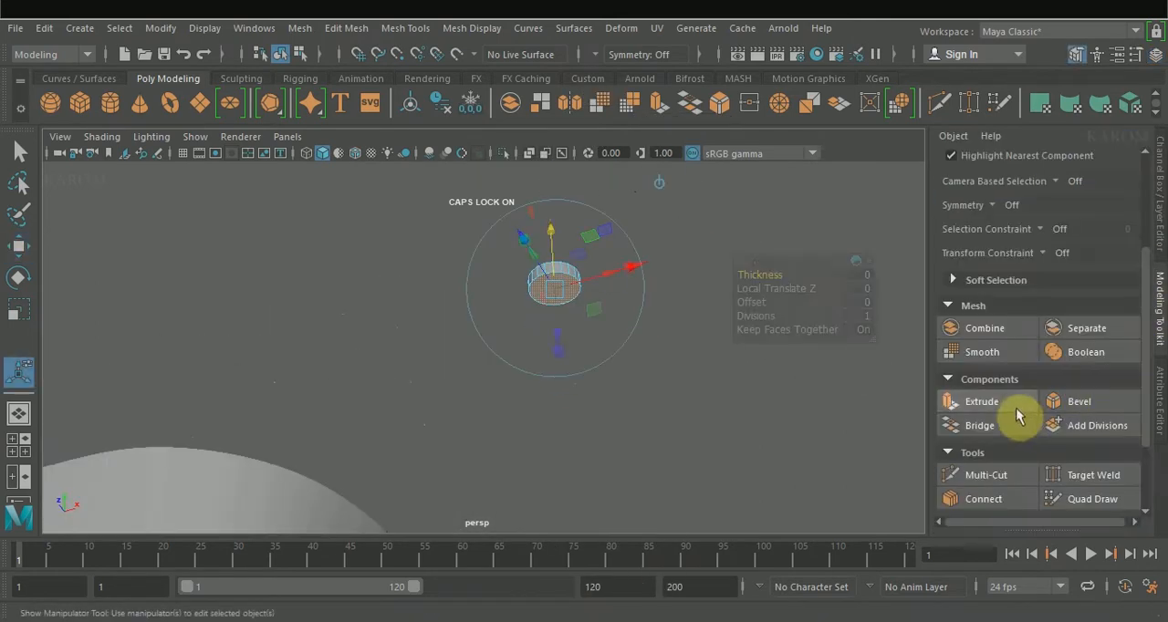
{"action": "key", "text": "r"}
{"action": "left_click_drag", "start_coordinate": [542, 287], "coordinate": [549, 290]}
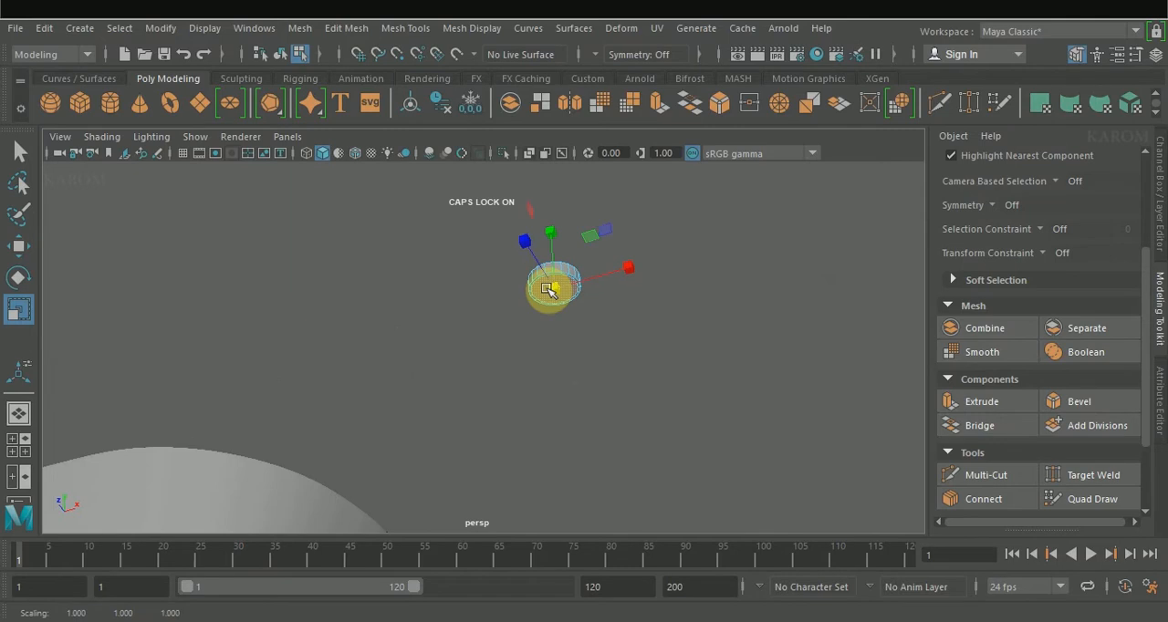
Step: Extrude the inset underside face again and pull it down to form a narrower neck
{"action": "left_click", "coordinate": [977, 402]}
{"action": "key", "text": "r"}
{"action": "left_click", "coordinate": [991, 405]}
{"action": "key", "text": "w"}
{"action": "left_click_drag", "start_coordinate": [555, 245], "coordinate": [555, 251]}
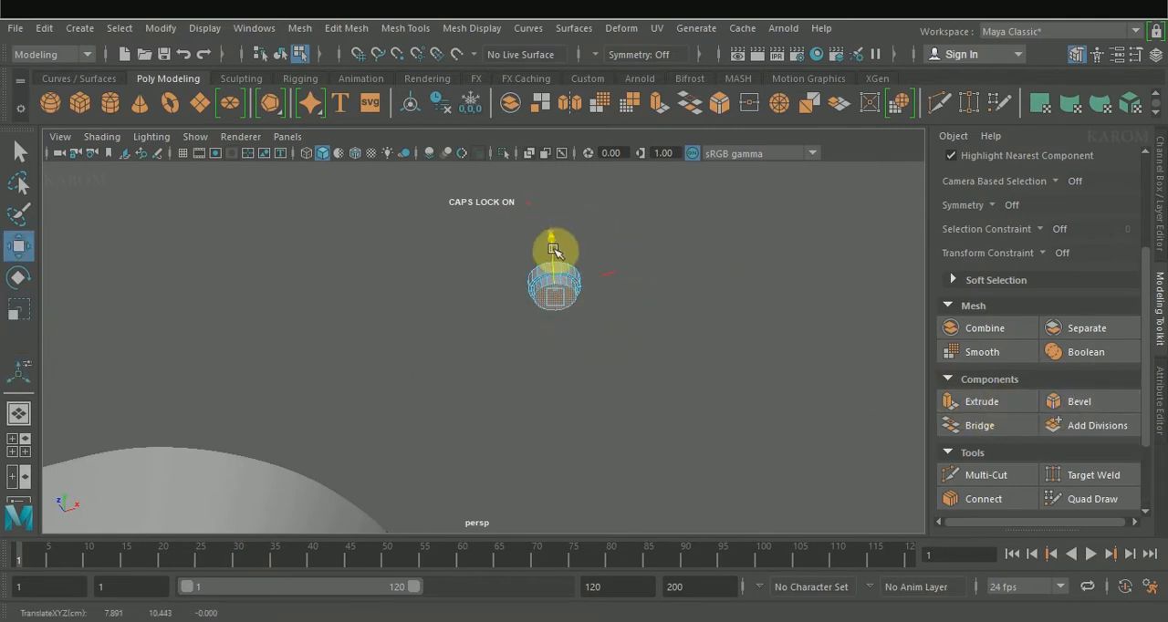
Step: Bevel the edges of the disc's wide rim with a fraction of 0.16 and 2 segments
{"action": "left_click_drag", "start_coordinate": [743, 288], "coordinate": [794, 407], "text": "alt"}
{"action": "left_click", "coordinate": [1085, 404]}
{"action": "scroll", "coordinate": [780, 427], "scroll_direction": "up", "scroll_amount": 4}
{"action": "left_click_drag", "start_coordinate": [755, 276], "coordinate": [775, 276]}
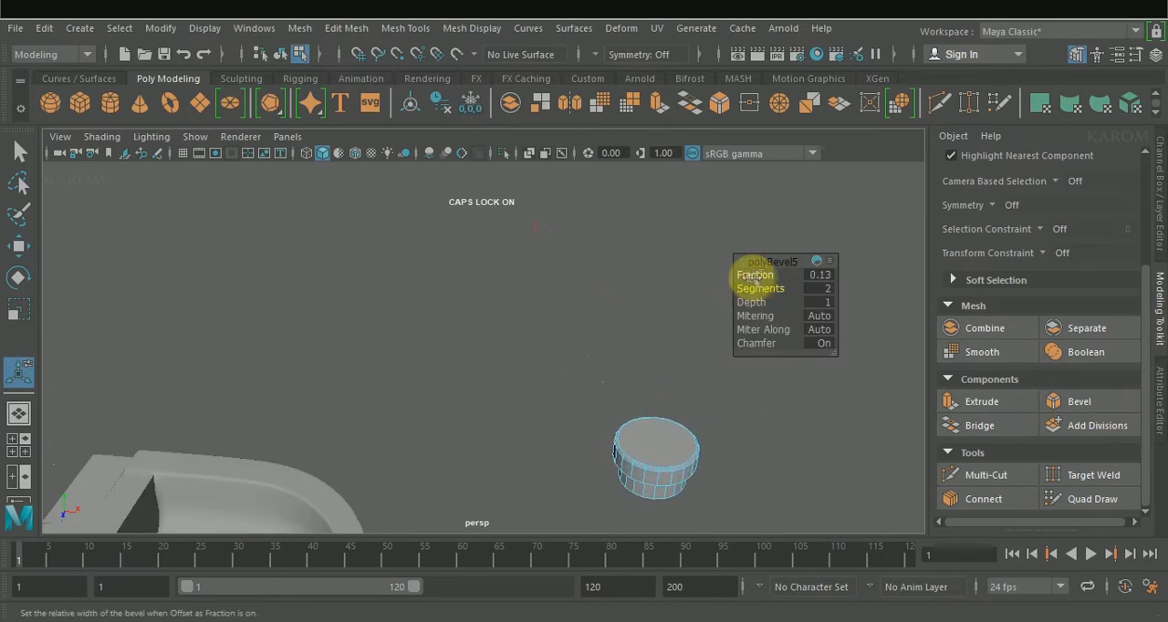
{"action": "key", "text": "f"}
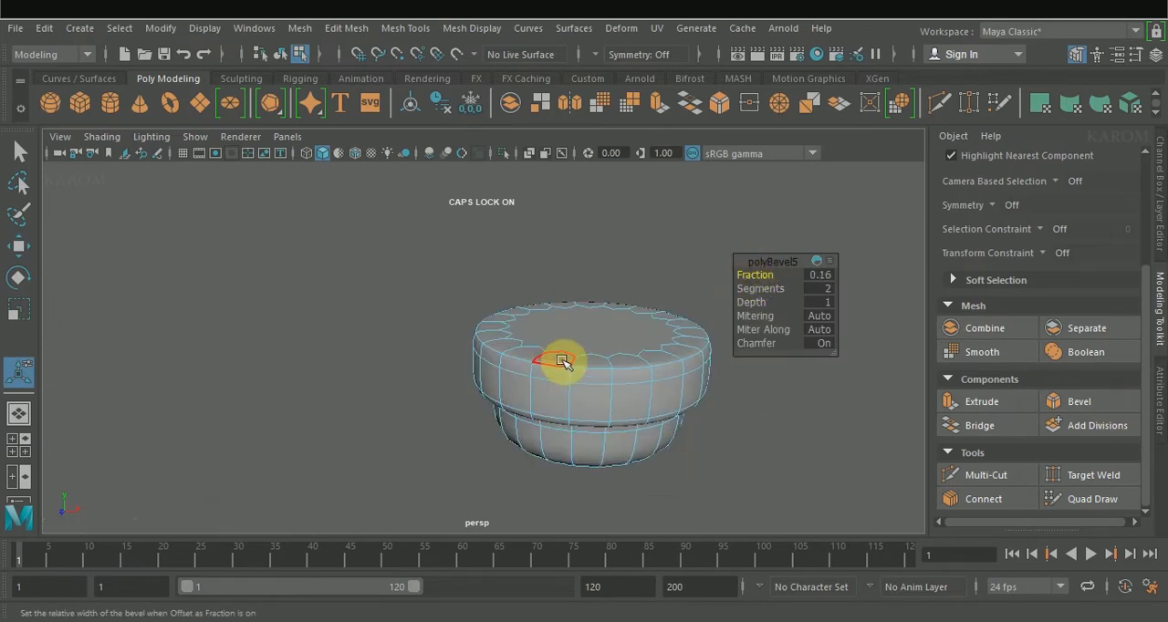
Step: Insert two edge loops around the neck with Connect, pinched about 1.8 toward its upper and lower edges
{"action": "left_click_drag", "start_coordinate": [563, 362], "coordinate": [457, 300], "text": "alt"}
{"action": "left_click", "coordinate": [1017, 498]}
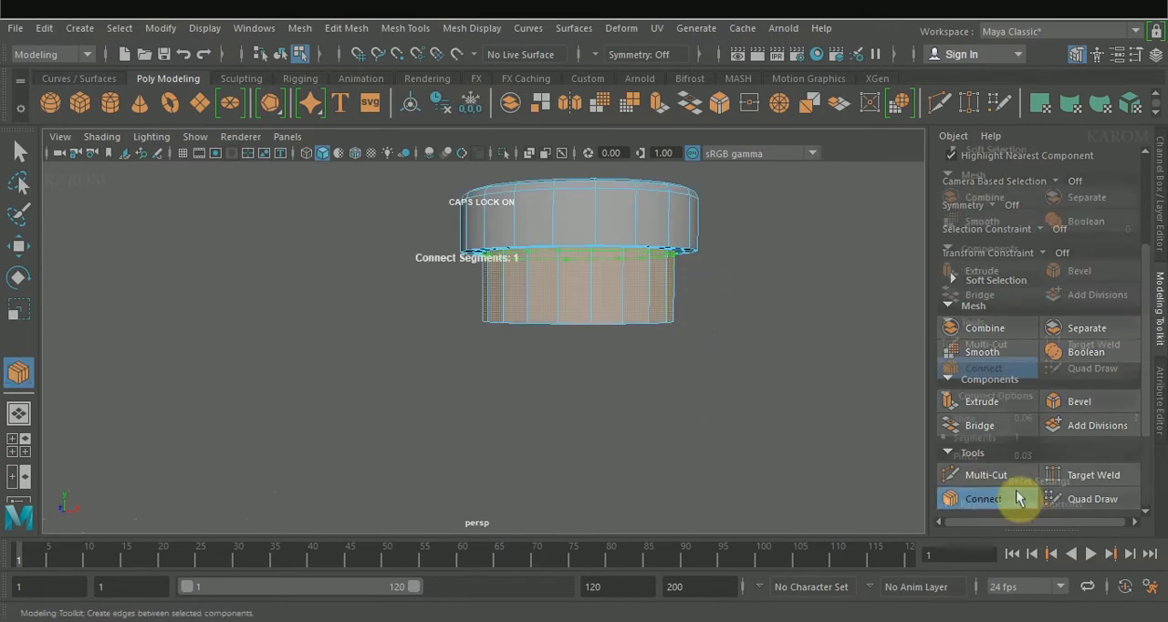
{"action": "type", "text": "0"}
{"action": "left_click", "coordinate": [1024, 418]}
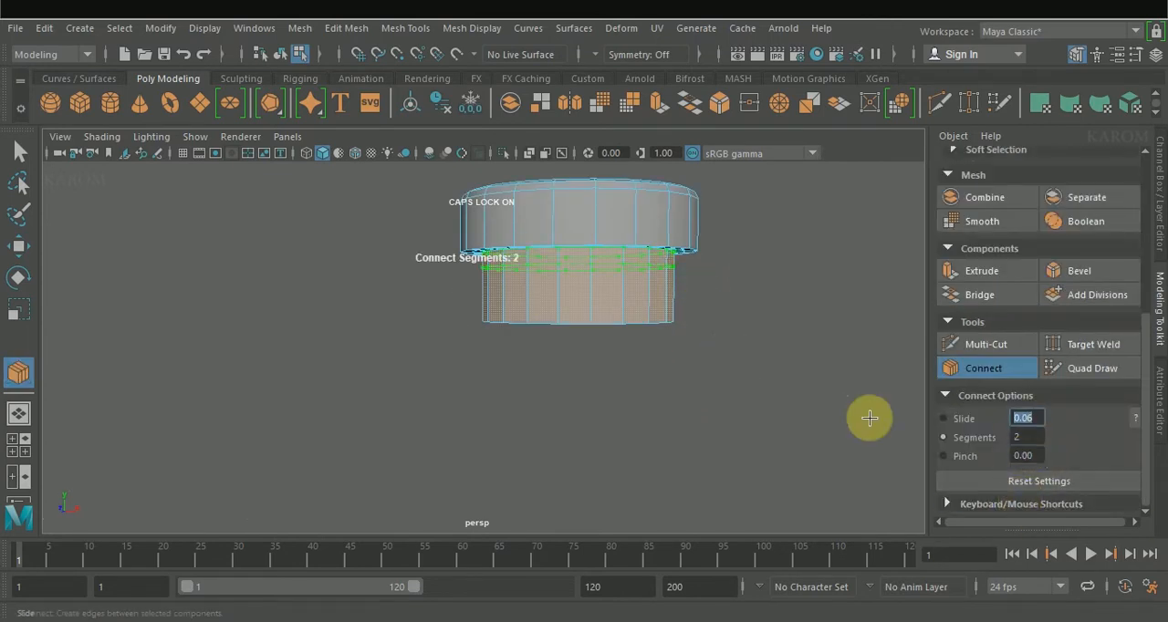
{"action": "left_click", "coordinate": [965, 455]}
{"action": "middle_click_drag", "start_coordinate": [704, 439], "coordinate": [999, 402]}
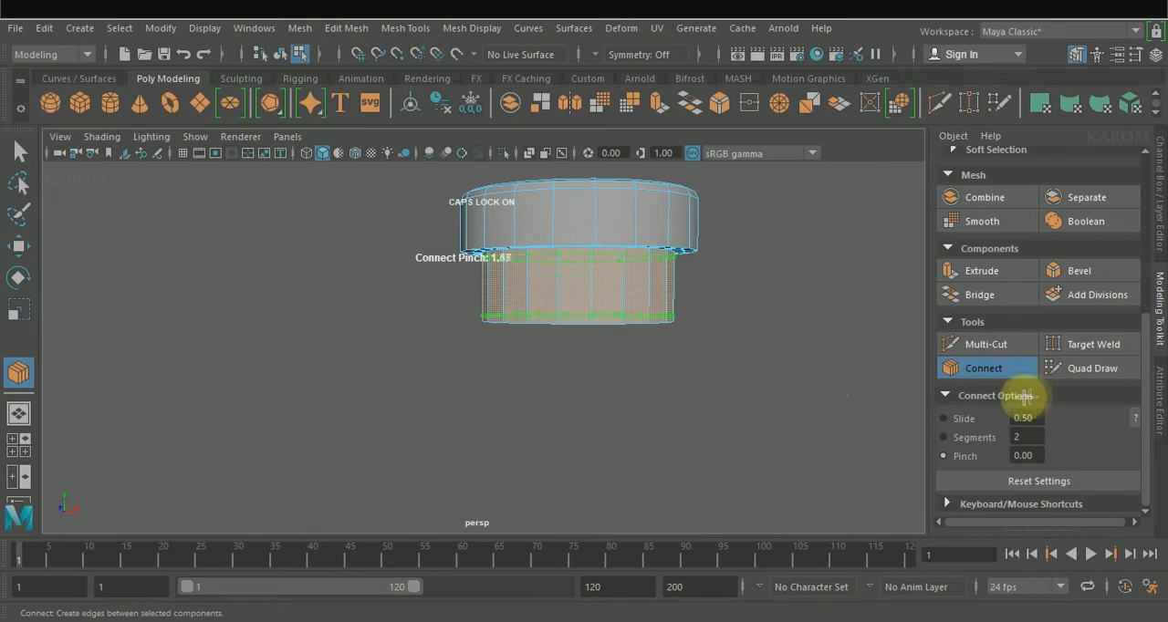
{"action": "left_click", "coordinate": [967, 368]}
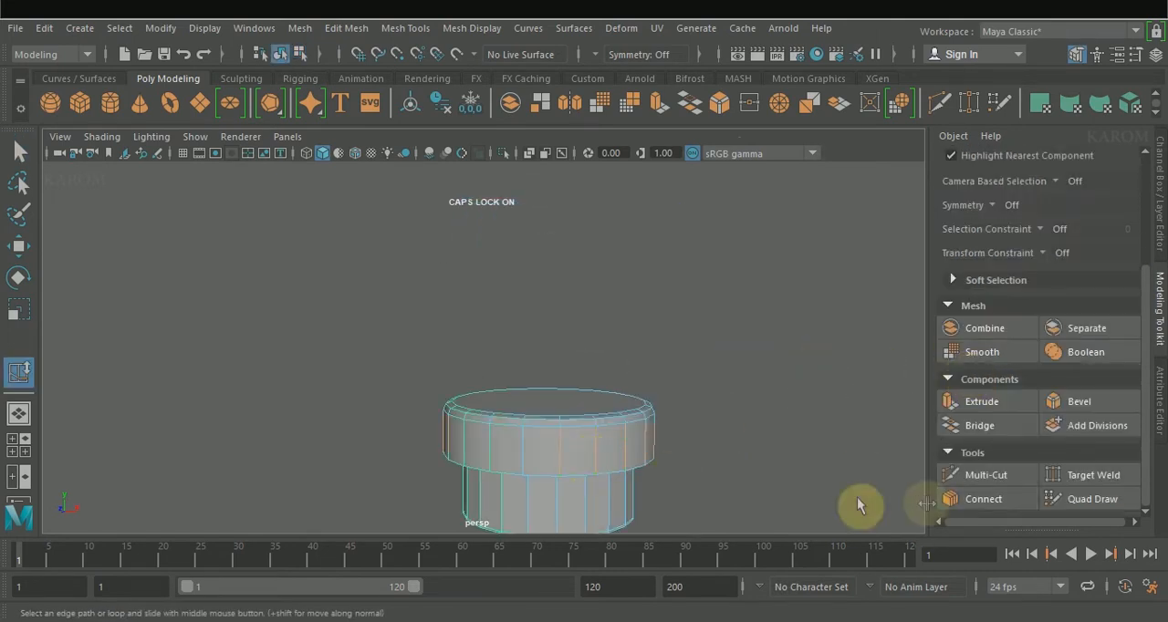
Step: Insert a single edge loop around the wide rim and slide it toward the rim's lower edge
{"action": "left_click", "coordinate": [999, 496]}
{"action": "left_click_drag", "start_coordinate": [1031, 437], "coordinate": [834, 429]}
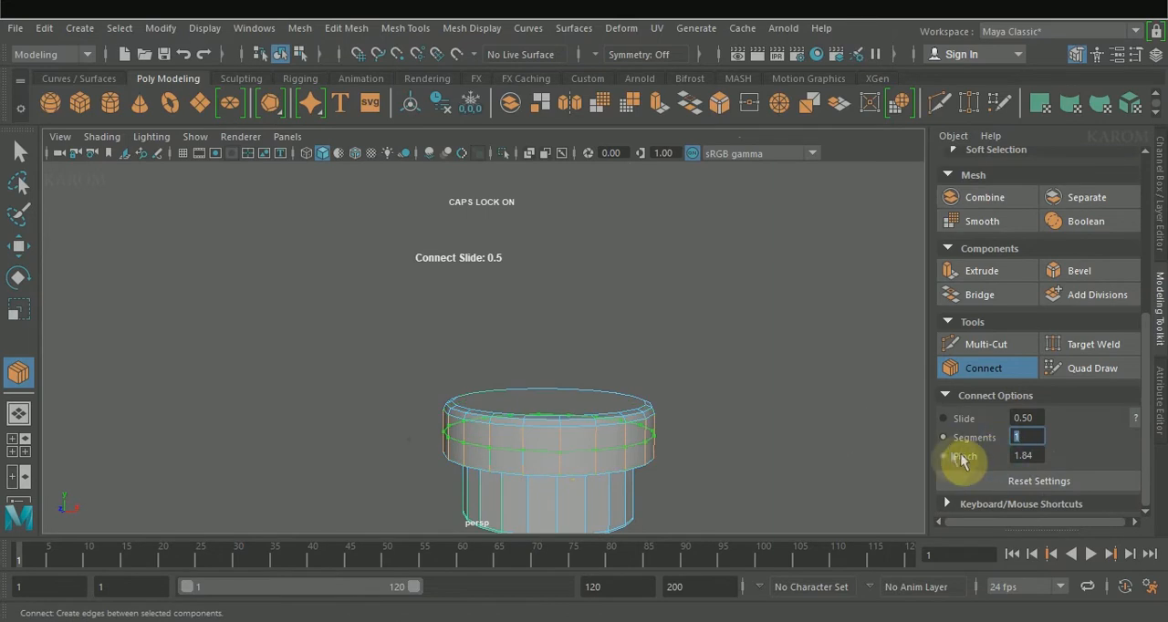
{"action": "left_click", "coordinate": [956, 422]}
{"action": "middle_click_drag", "start_coordinate": [796, 431], "coordinate": [809, 427]}
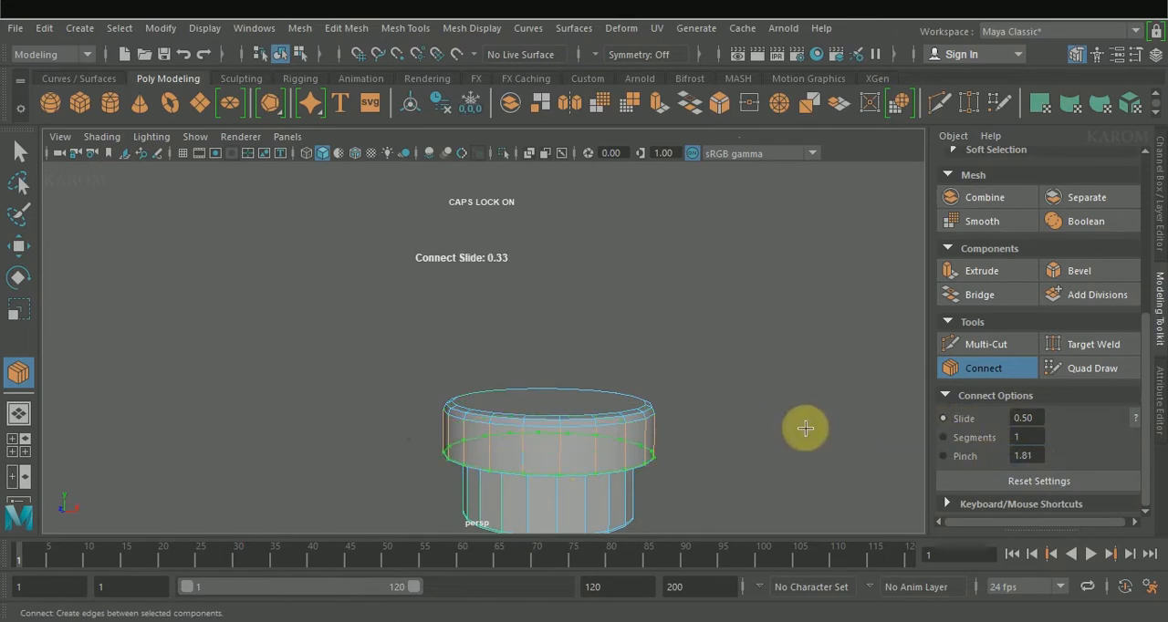
{"action": "left_click", "coordinate": [977, 367]}
Step: Soften the edge normals of the finished stepped disc
{"action": "left_click_drag", "start_coordinate": [771, 422], "coordinate": [706, 432], "text": "alt"}
{"action": "key", "text": "w"}
{"action": "left_click", "coordinate": [472, 28]}
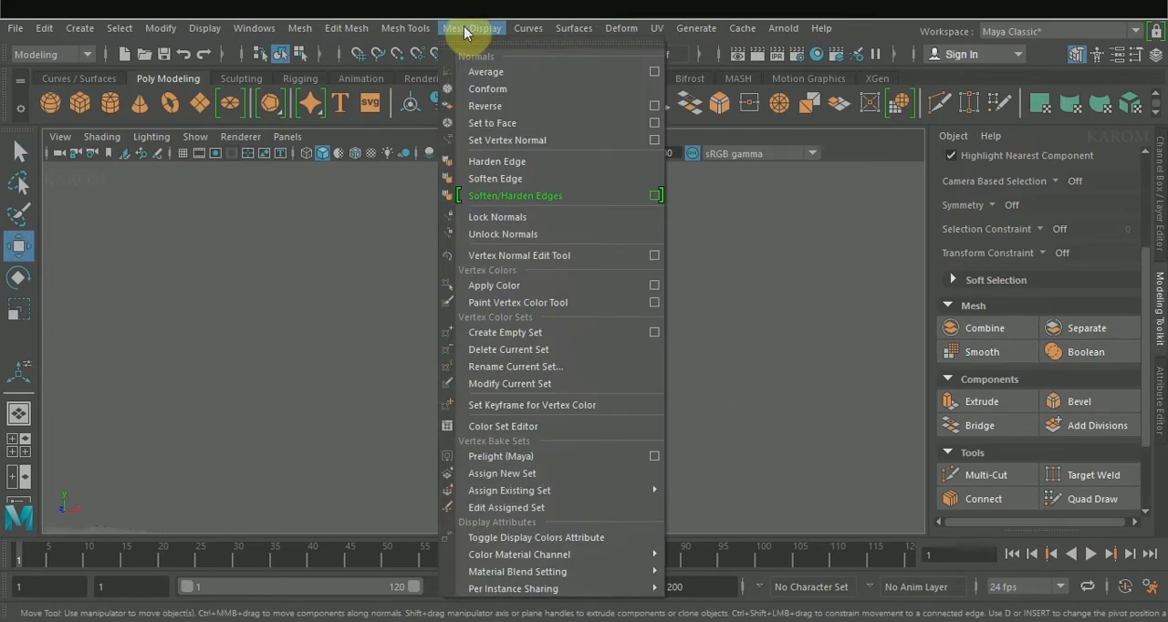
{"action": "left_click", "coordinate": [495, 190]}
Step: Scale the disc to 0.725, move it over the bowl at X about -0.732, Y about 6.285, and set its Z rotation to -90
{"action": "left_click_drag", "start_coordinate": [615, 318], "coordinate": [605, 376], "text": "alt"}
{"action": "scroll", "coordinate": [584, 384], "scroll_direction": "down", "scroll_amount": 5}
{"action": "left_click", "coordinate": [435, 422]}
{"action": "left_click_drag", "start_coordinate": [493, 401], "coordinate": [349, 343]}
{"action": "left_click_drag", "start_coordinate": [283, 284], "coordinate": [336, 391]}
{"action": "key", "text": "e"}
{"action": "left_click", "coordinate": [1160, 218]}
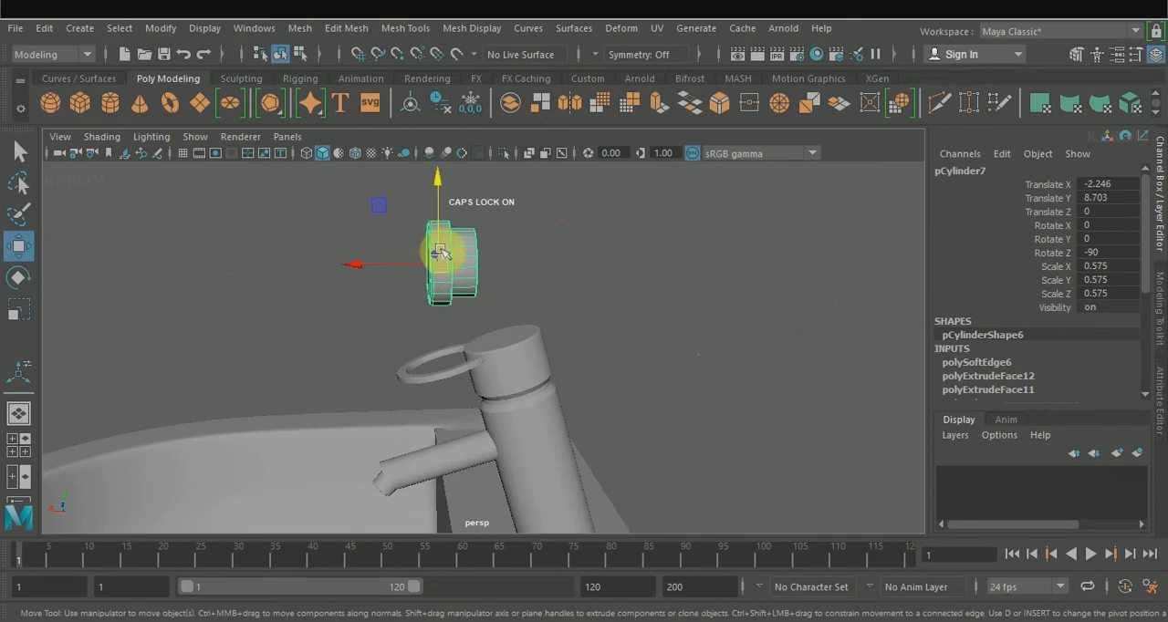
Step: Thin the disc's wide rim by moving its front faces back along X, and soften the edges again
{"action": "right_click_drag", "start_coordinate": [439, 252], "coordinate": [435, 199]}
{"action": "left_click_drag", "start_coordinate": [385, 194], "coordinate": [434, 321]}
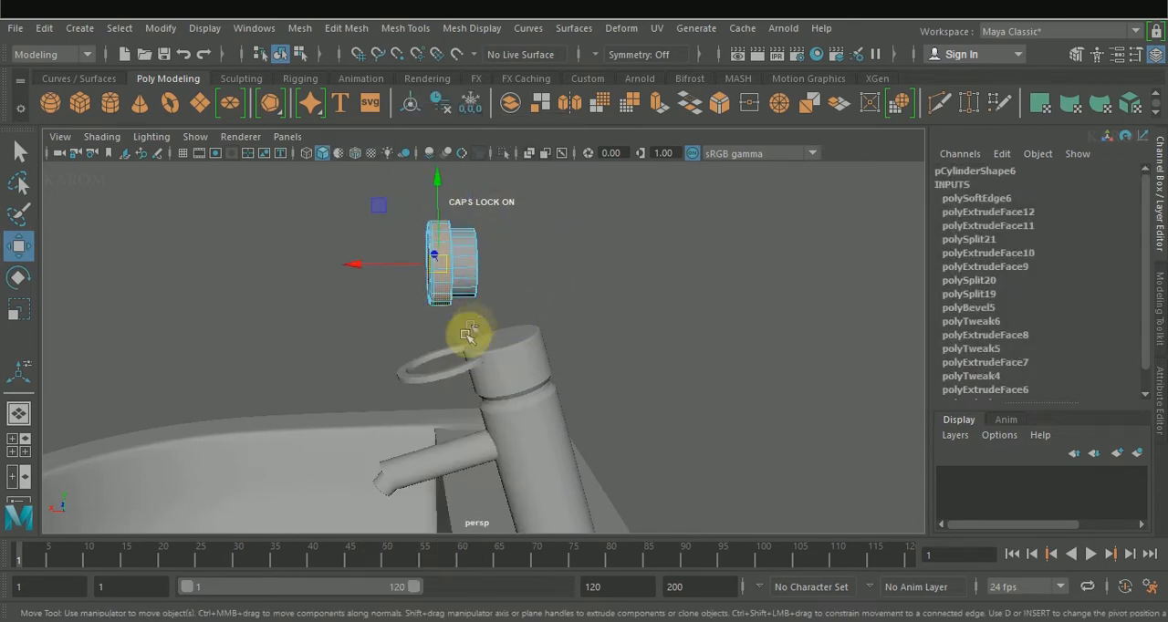
{"action": "left_click_drag", "start_coordinate": [354, 265], "coordinate": [365, 261]}
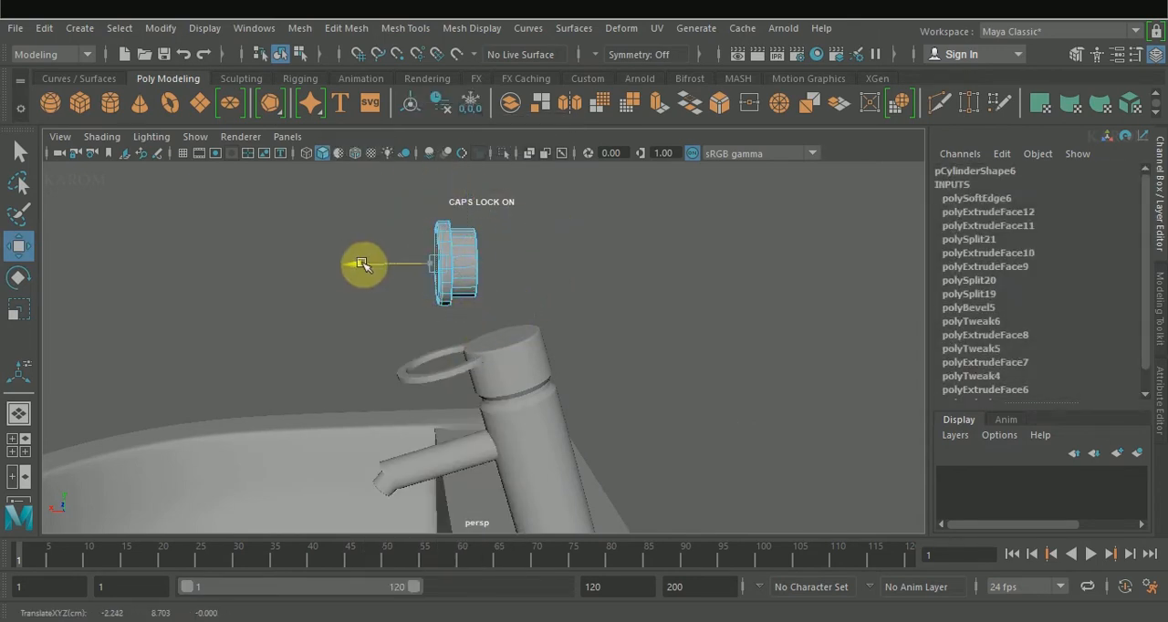
{"action": "left_click", "coordinate": [471, 29]}
{"action": "left_click", "coordinate": [509, 198]}
{"action": "left_click", "coordinate": [673, 266]}
Step: Shrink the disc to a uniform scale of 0.575 and lower it to X about -2.246 and Y about 5.676
{"action": "left_click", "coordinate": [448, 271]}
{"action": "left_click_drag", "start_coordinate": [438, 183], "coordinate": [404, 475]}
{"action": "scroll", "coordinate": [401, 468], "scroll_direction": "down", "scroll_amount": 6}
{"action": "left_click_drag", "start_coordinate": [467, 324], "coordinate": [468, 334]}
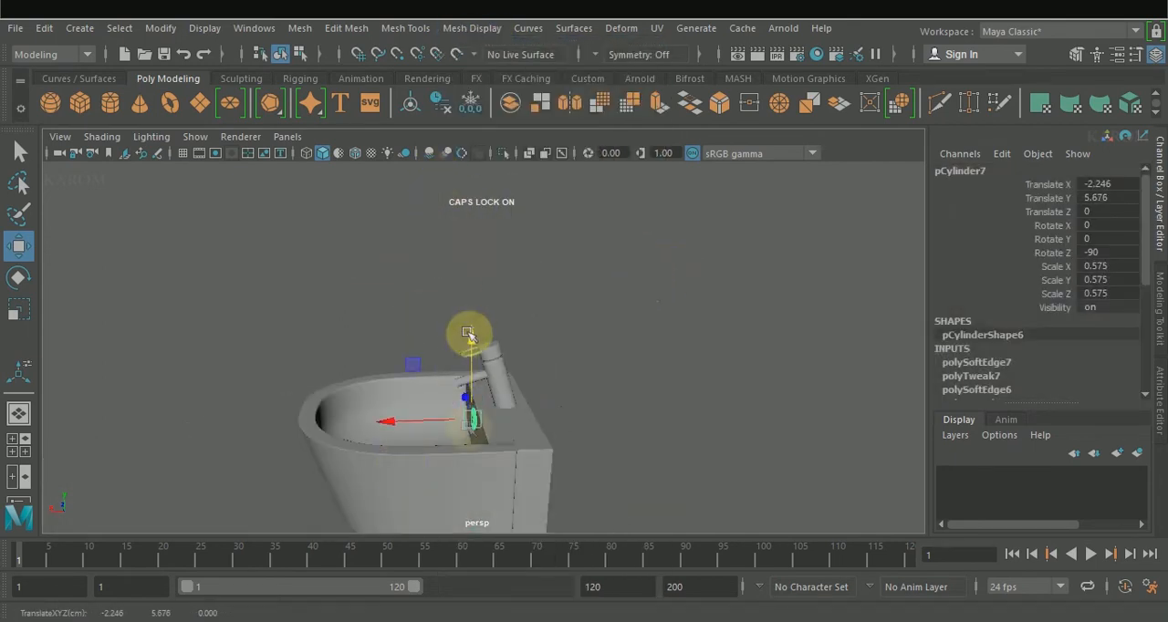
Step: Set the disc into the bowl's back wall below the spout as an overflow fitting, and clear the selection
{"action": "left_click_drag", "start_coordinate": [435, 421], "coordinate": [437, 420]}
{"action": "scroll", "coordinate": [495, 452], "scroll_direction": "up", "scroll_amount": 7}
{"action": "left_click_drag", "start_coordinate": [495, 453], "coordinate": [548, 447], "text": "alt"}
{"action": "middle_click_drag", "start_coordinate": [525, 456], "coordinate": [529, 273], "text": "alt"}
{"action": "left_click_drag", "start_coordinate": [401, 348], "coordinate": [645, 318]}
{"action": "scroll", "coordinate": [406, 345], "scroll_direction": "down", "scroll_amount": 7}
{"action": "left_click", "coordinate": [563, 293]}
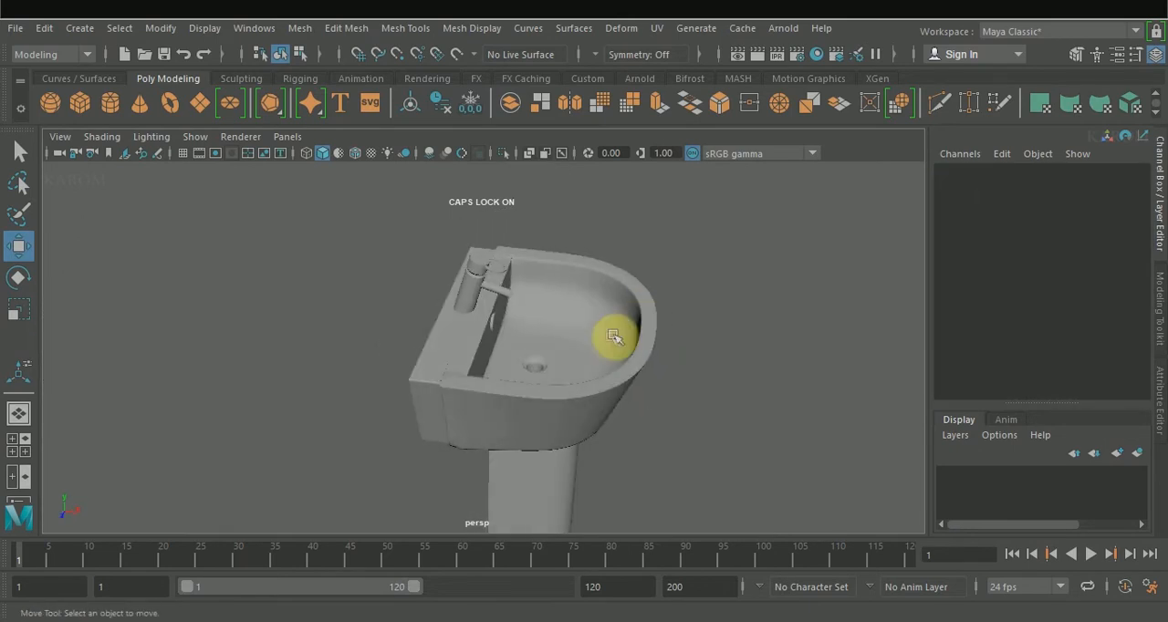
Step: Assign a light blue material to the washbasin and a near-white Blinn material to the faucet and overflow fitting
{"action": "scroll", "coordinate": [613, 351], "scroll_direction": "down", "scroll_amount": 4}
{"action": "left_click_drag", "start_coordinate": [607, 412], "coordinate": [529, 372], "text": "alt"}
{"action": "scroll", "coordinate": [529, 372], "scroll_direction": "down", "scroll_amount": 4}
{"action": "middle_click_drag", "start_coordinate": [530, 372], "coordinate": [502, 274], "text": "alt"}
{"action": "left_click_drag", "start_coordinate": [544, 495], "coordinate": [419, 267]}
{"action": "key", "text": "r"}
{"action": "right_click_drag", "start_coordinate": [419, 268], "coordinate": [635, 503]}
{"action": "left_click", "coordinate": [809, 357]}
{"action": "left_click", "coordinate": [916, 313]}
{"action": "left_click_drag", "start_coordinate": [925, 423], "coordinate": [869, 427]}
{"action": "left_click_drag", "start_coordinate": [937, 453], "coordinate": [947, 449]}
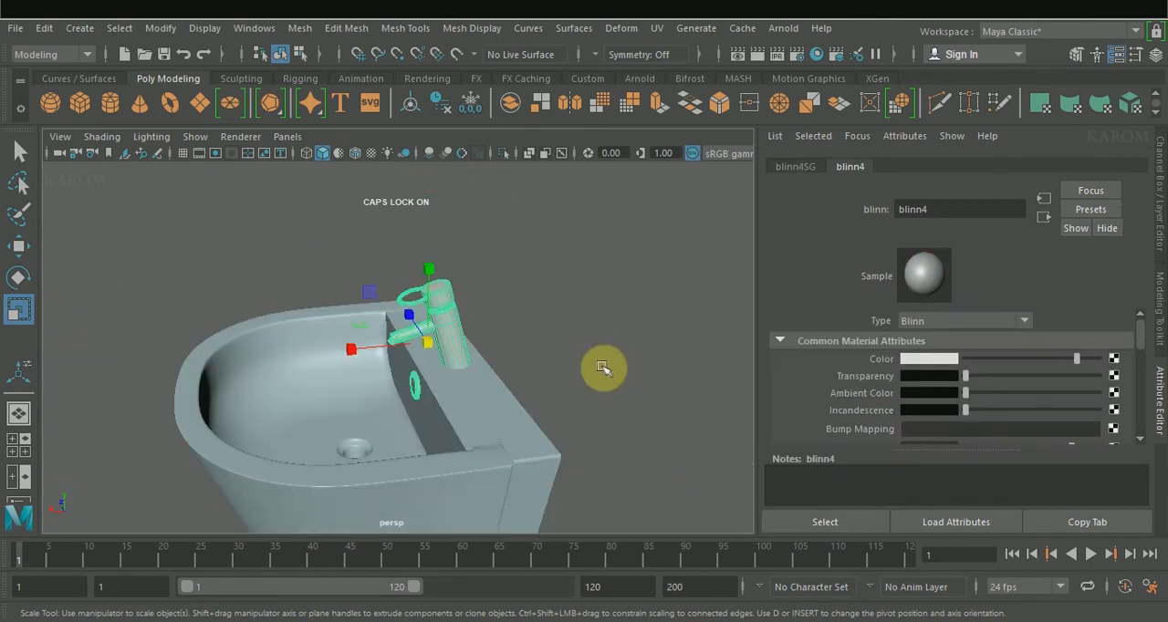
{"action": "left_click", "coordinate": [545, 339]}
{"action": "left_click_drag", "start_coordinate": [545, 338], "coordinate": [594, 357], "text": "alt"}
{"action": "left_click_drag", "start_coordinate": [516, 405], "coordinate": [503, 459], "text": "alt"}
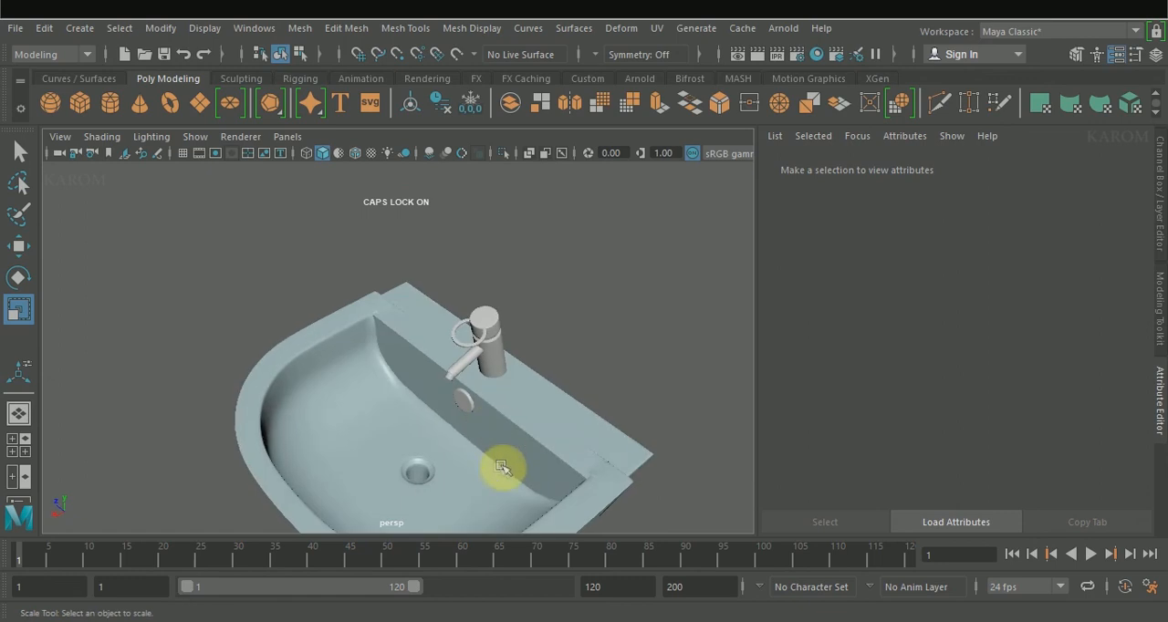